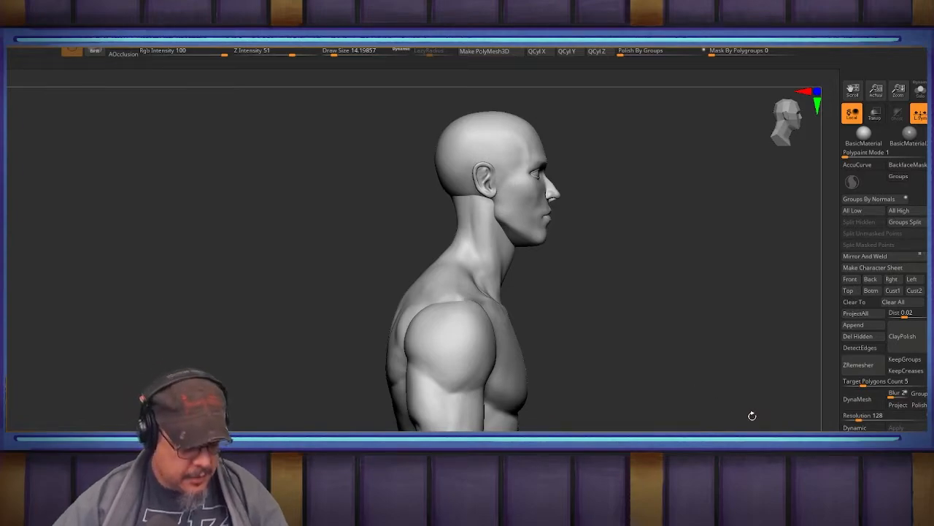
Reshape the neck in profile, pulling it backward at the nape, using the Move brush at a draw size of about 460.
mouse_move(645, 236)
mouse_down()
mouse_move(661, 297)
mouse_move(404, 309)
mouse_up()
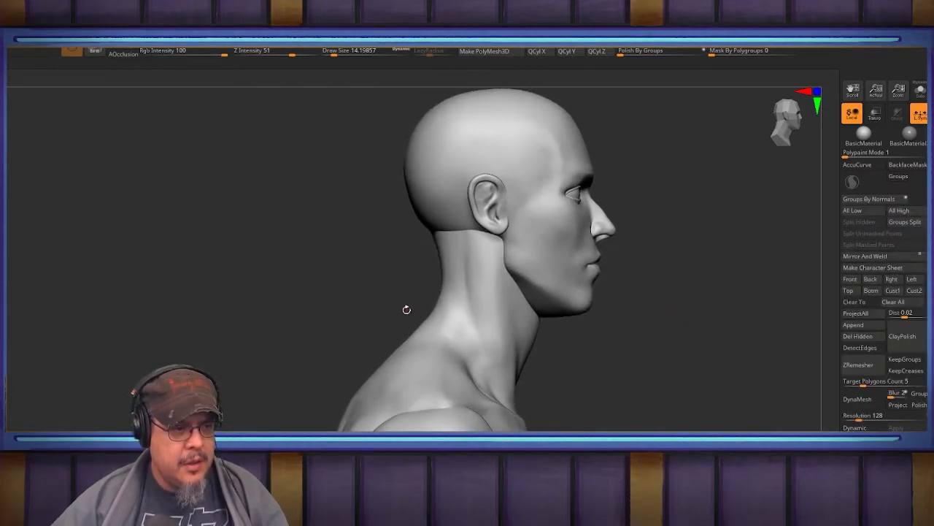
key(s)
drag(478, 316, 486, 316)
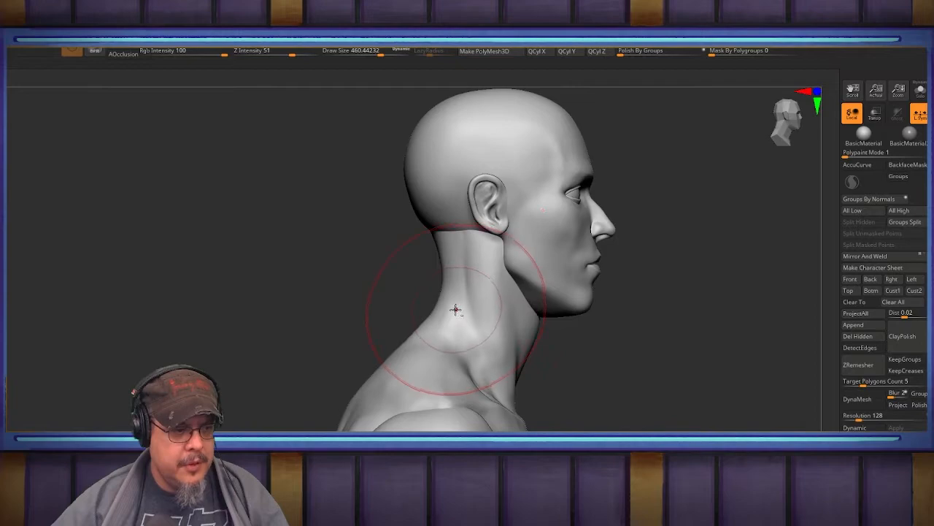
key(b)
key(m)
key(v)
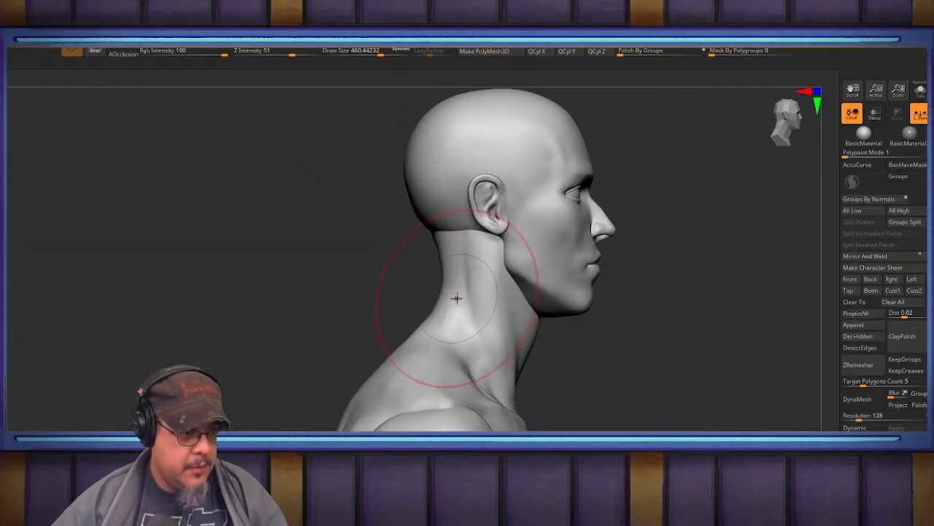
drag(430, 302, 520, 371)
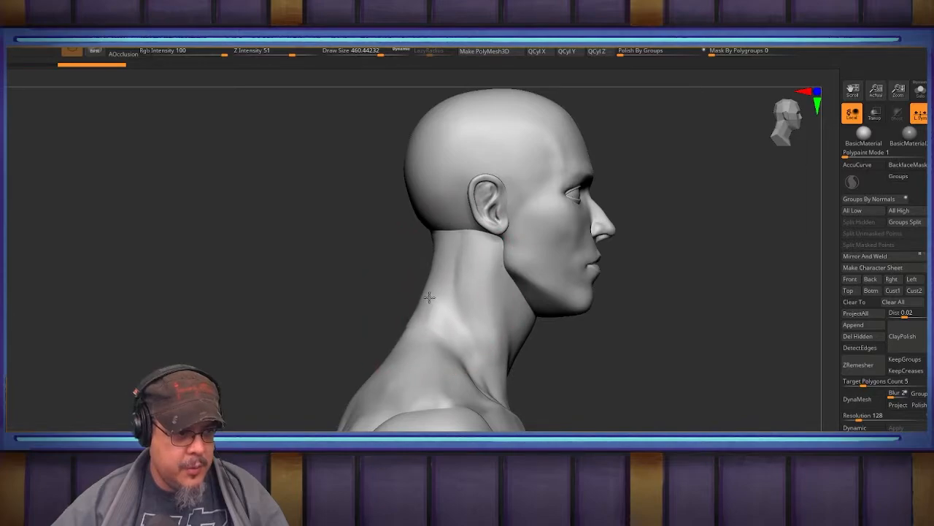
Examine the neck, chest and shoulder transitions from several angles, with and without the polygon frame.
alt+drag(622, 368, 547, 306)
drag(649, 277, 535, 155)
drag(570, 280, 626, 270)
alt+drag(383, 271, 425, 247)
alt+right_drag(426, 247, 470, 291)
right_drag(398, 284, 469, 271)
mouse_move(417, 296)
alt+right_down()
mouse_move(521, 237)
mouse_move(515, 216)
mouse_move(475, 248)
mouse_move(431, 247)
mouse_move(443, 251)
alt+right_up()
key(shift+f)
key(shift+f)
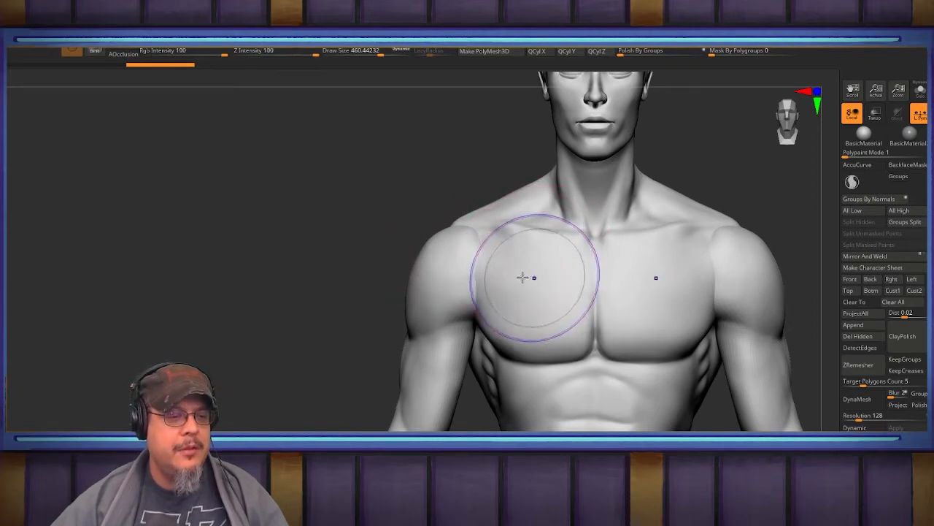
Select the arms subtool and rotate the arms outward, away from the torso, with the gizmo pivot at the shoulder.
key(shift+f)
mouse_move(438, 250)
right_down()
mouse_move(445, 246)
mouse_move(450, 268)
mouse_move(436, 251)
mouse_move(367, 249)
mouse_move(404, 215)
mouse_move(764, 201)
mouse_move(621, 222)
mouse_move(630, 229)
right_up()
alt+click(448, 268)
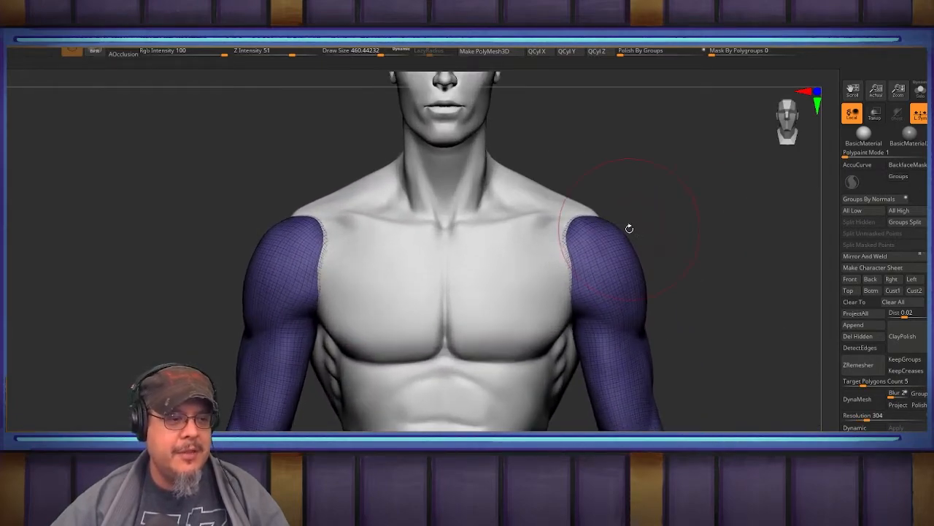
key(w)
alt+drag(636, 220, 638, 187)
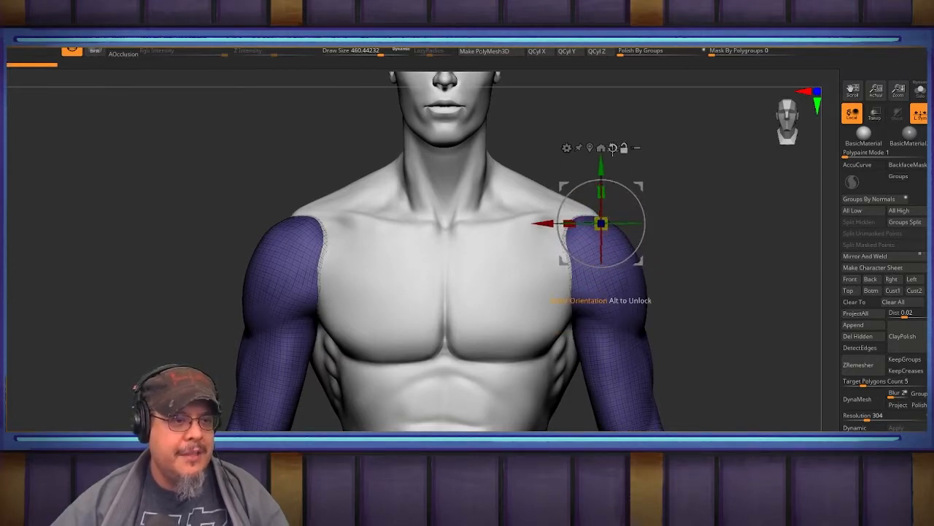
drag(641, 202, 640, 178)
key(q)
Examine how the repositioned arms meet the shoulders and chest from front, three-quarter and raised views.
mouse_move(690, 196)
mouse_down()
mouse_move(678, 212)
mouse_move(649, 213)
mouse_move(702, 212)
mouse_move(640, 211)
mouse_move(640, 224)
mouse_move(684, 256)
mouse_move(650, 211)
mouse_move(671, 263)
mouse_up()
key(f)
key(shift+f)
drag(666, 218, 577, 232)
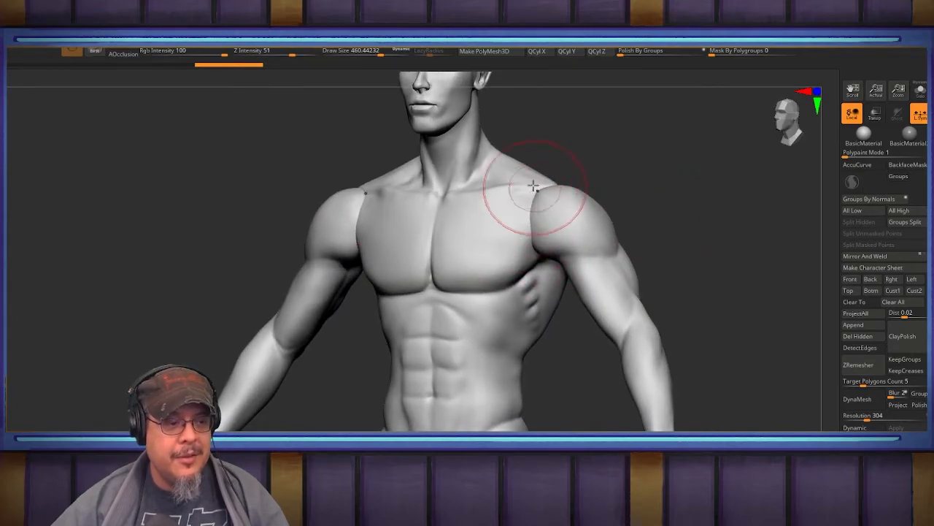
drag(645, 186, 630, 231)
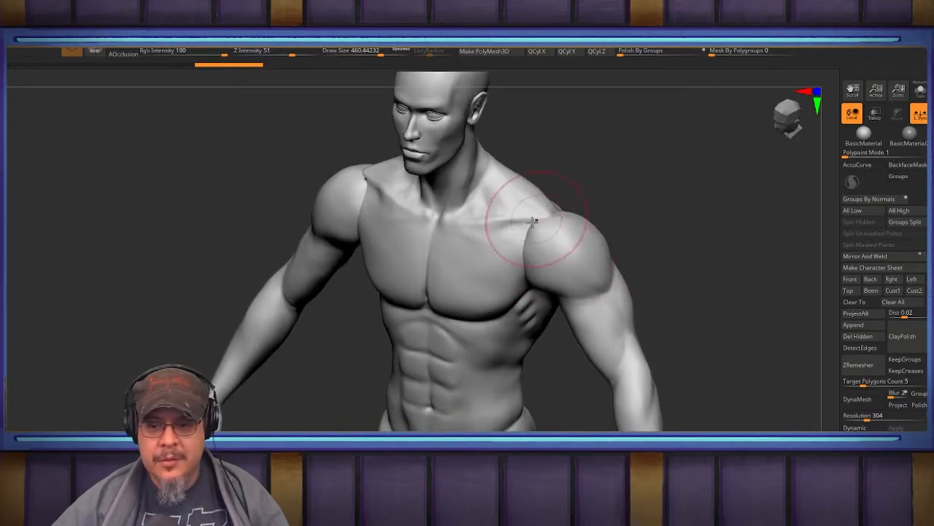
drag(688, 226, 626, 178)
shift+drag(682, 237, 684, 309)
alt+right_drag(501, 237, 495, 316)
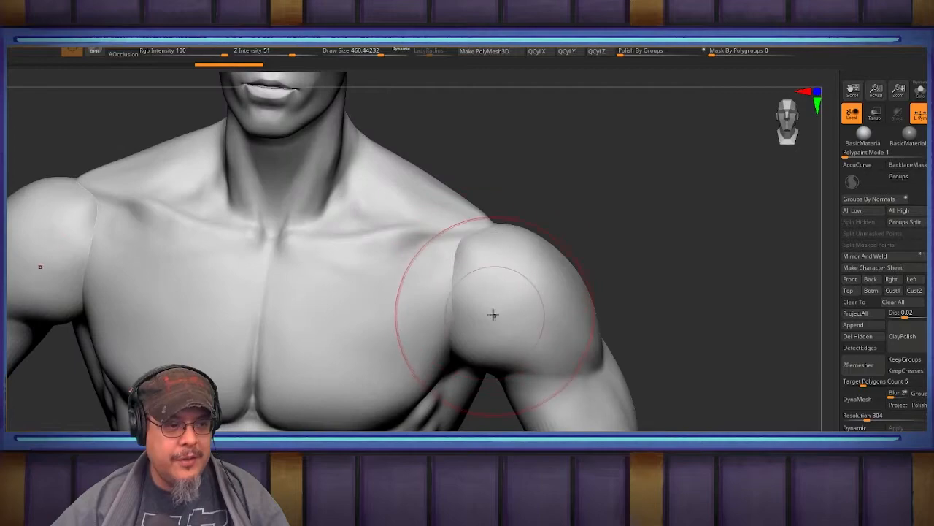
right_drag(469, 279, 470, 285)
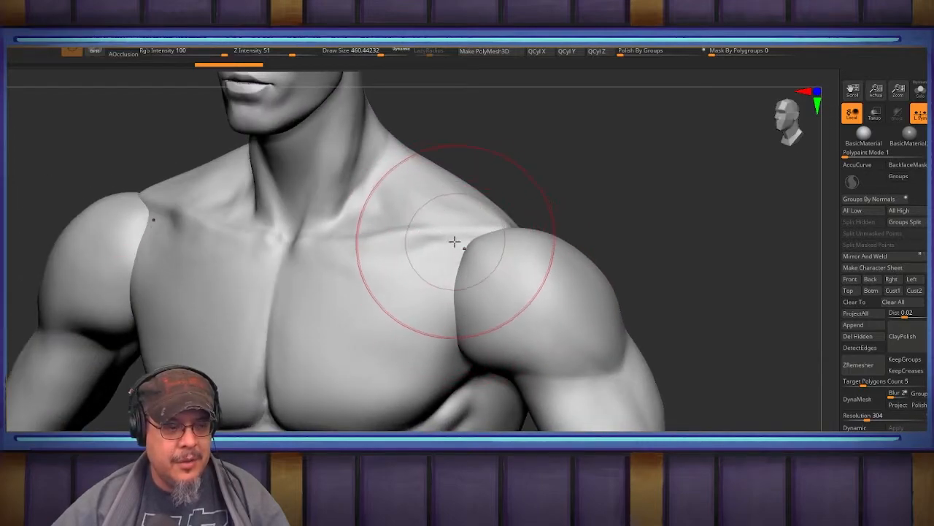
Mirror and weld the arms mesh so both sides match.
drag(649, 213, 678, 211)
key(shift+f)
key(shift+f)
click(865, 257)
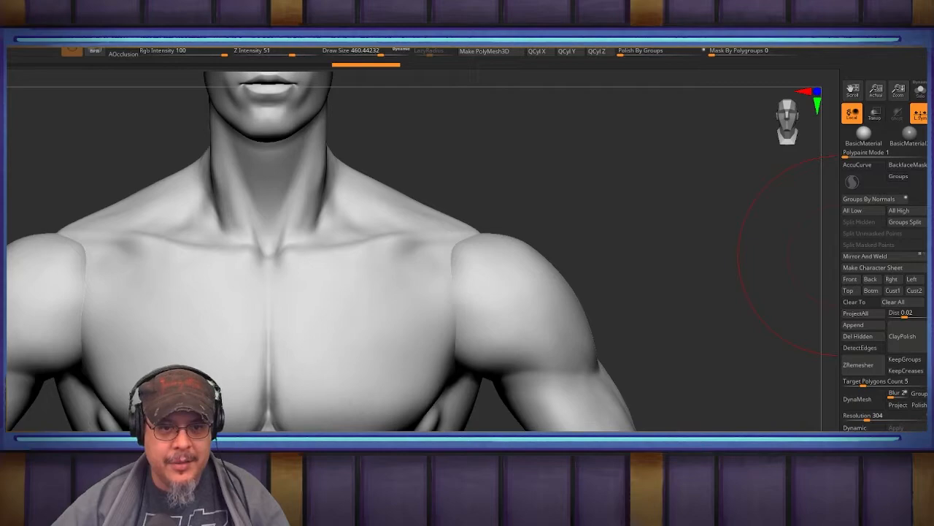
click(864, 256)
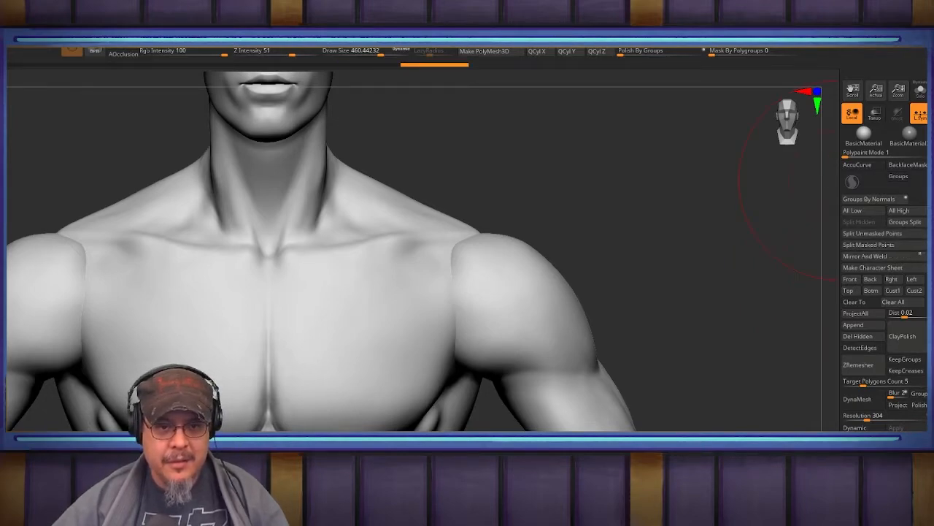
Merge the arms and torso into a single subtool.
key(ctrl+z)
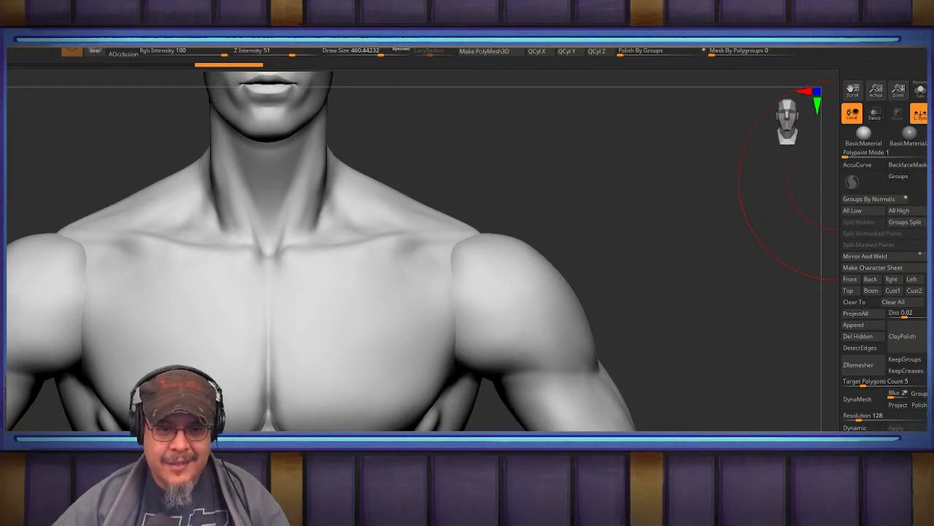
key(ctrl+shift+z)
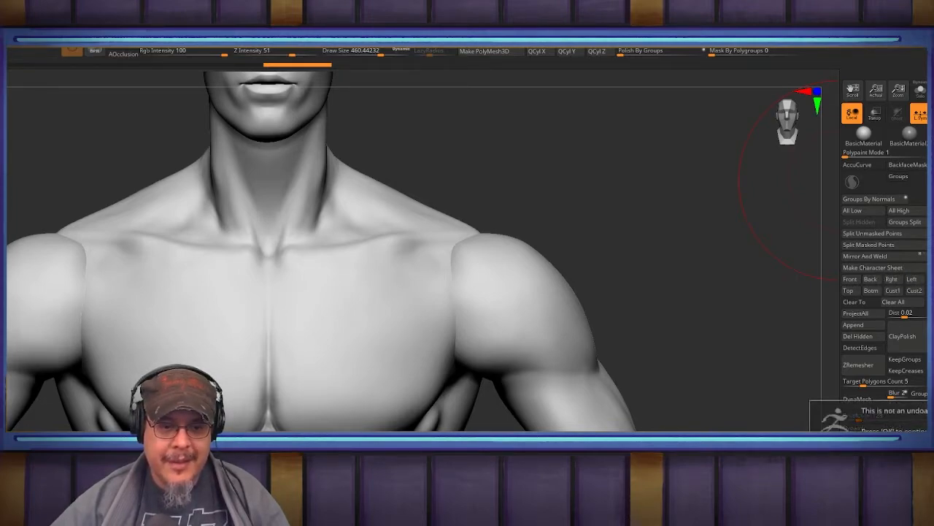
key(ctrl+shift+z)
alt+drag(638, 250, 512, 331)
alt+drag(596, 295, 482, 251)
alt+drag(614, 241, 667, 263)
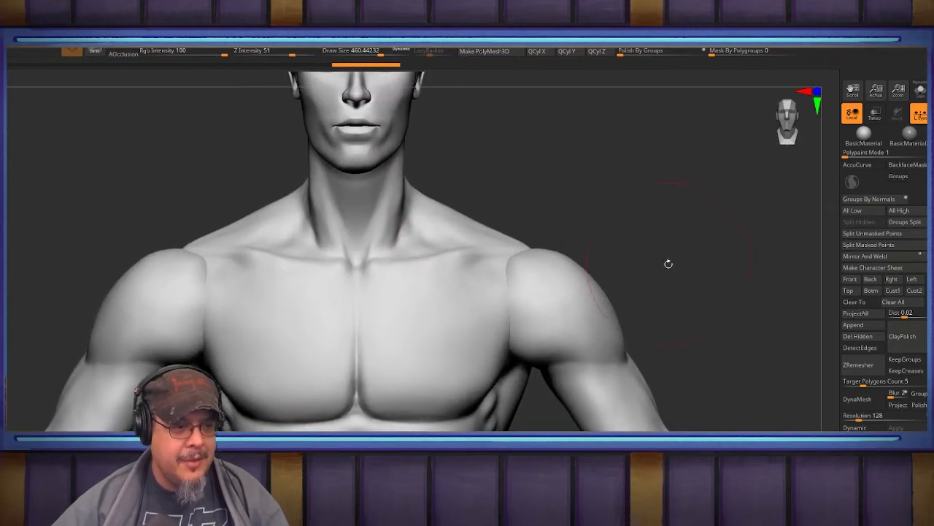
Try fusing the merged torso and arms with DynaMesh at a resolution of 720.
click(863, 414)
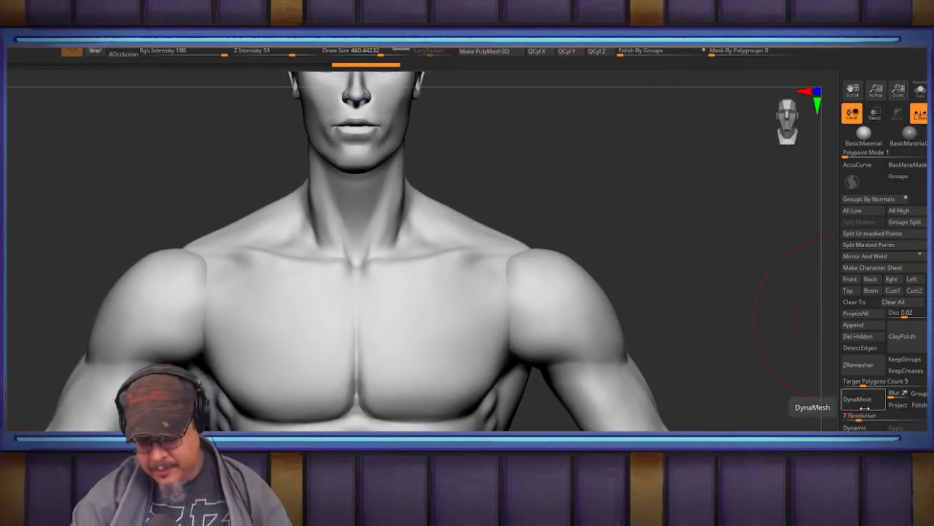
text(720)
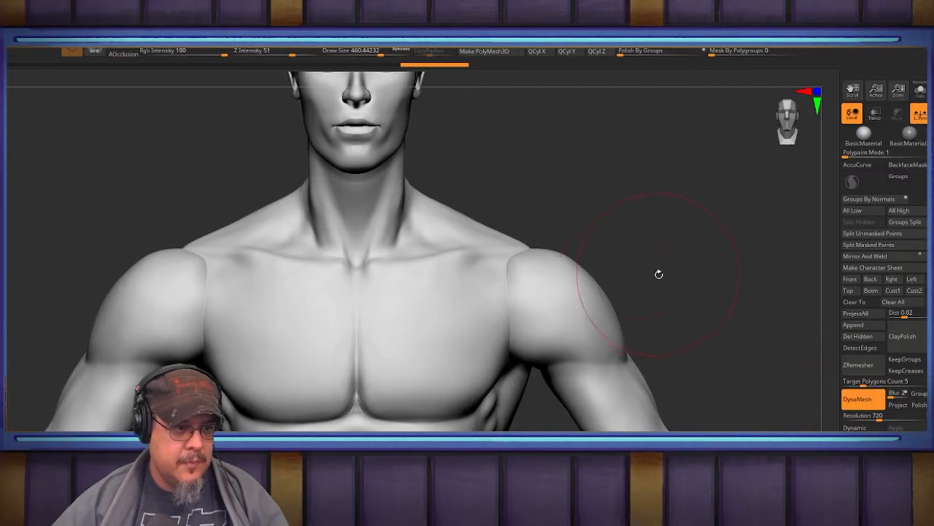
drag(659, 273, 639, 273)
key(shift+f)
key(ctrl+z)
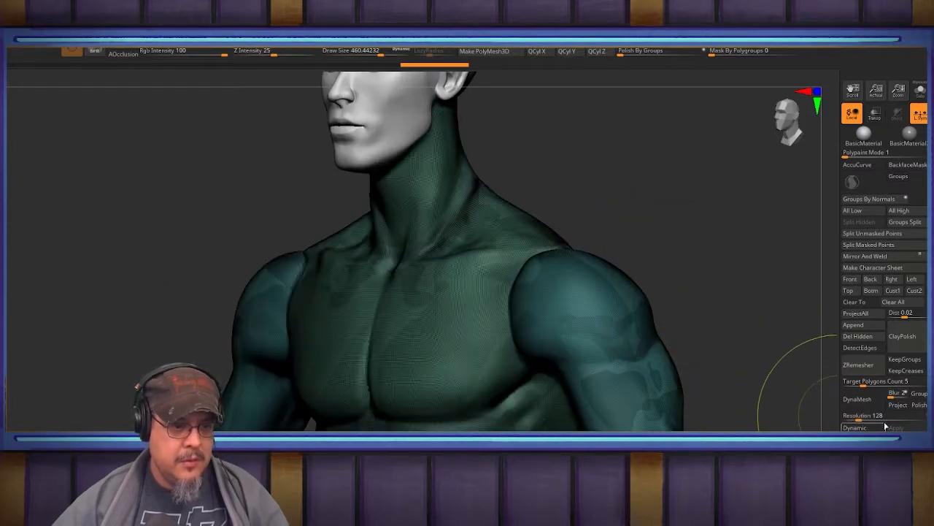
Try fusing the torso and arms with DynaMesh at a resolution of 352, testing a smoothing stroke at the shoulder seam.
click(858, 415)
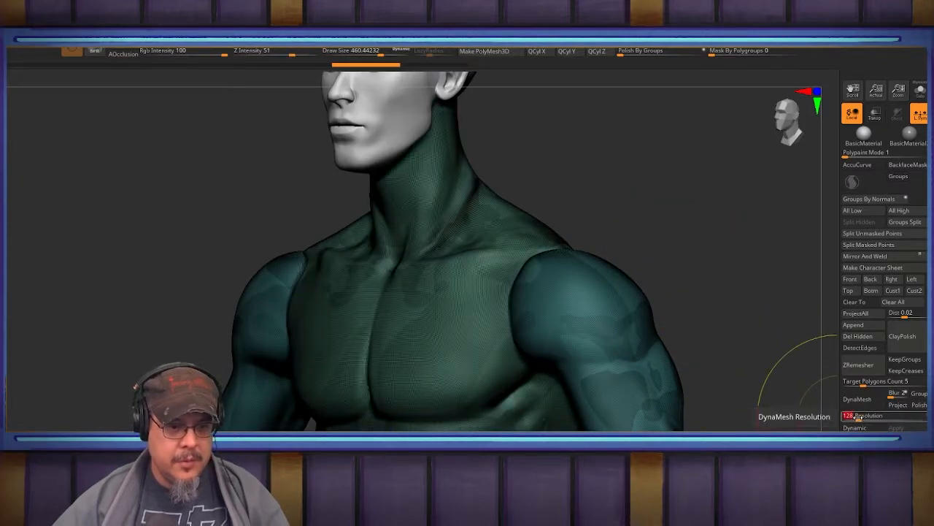
text(35)
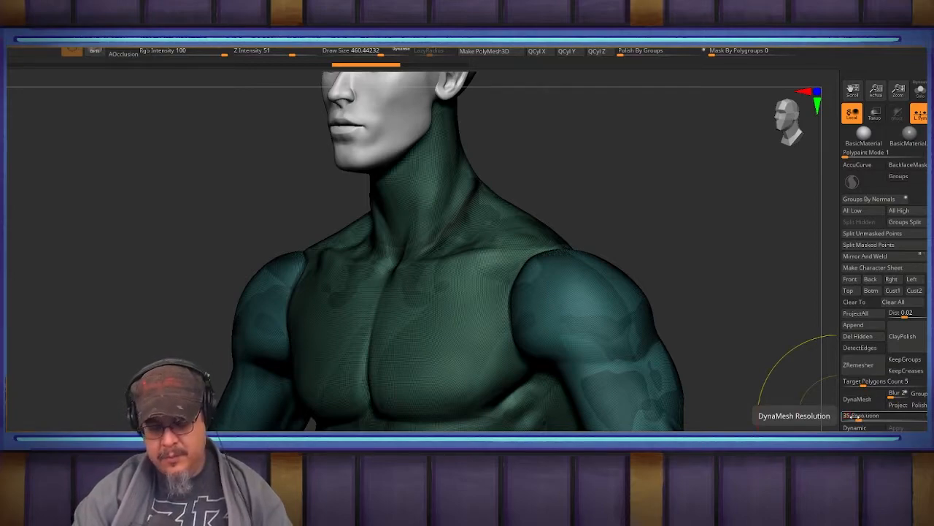
text(2)
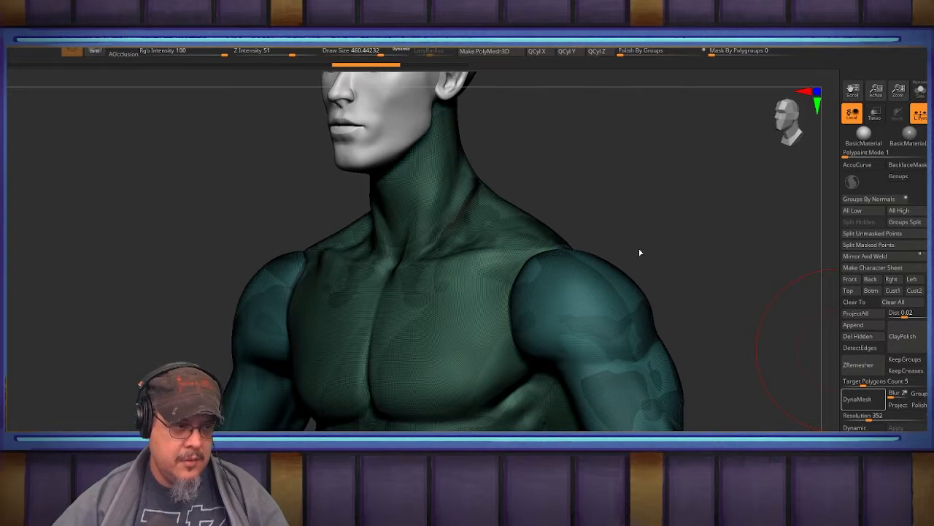
shift+drag(662, 273, 683, 278)
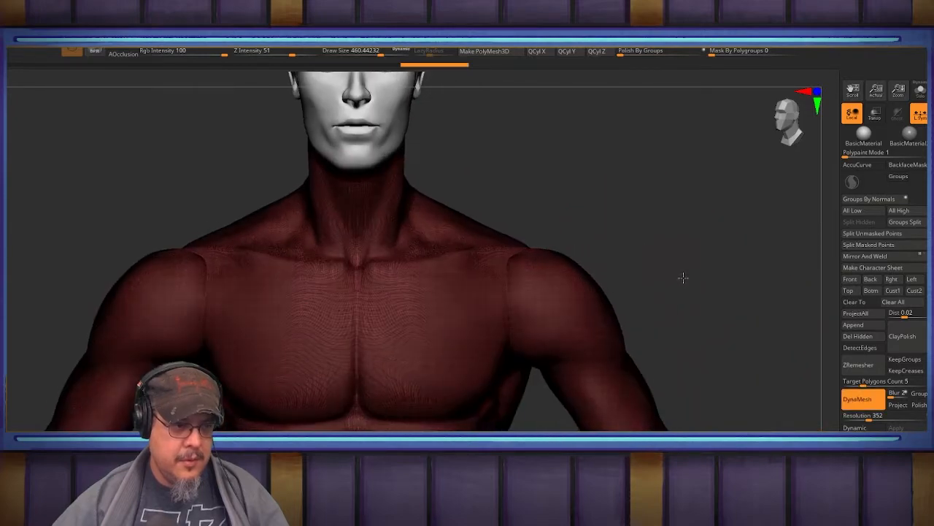
key(shift+f)
shift+drag(542, 343, 545, 346)
key(ctrl+z)
key(ctrl+z)
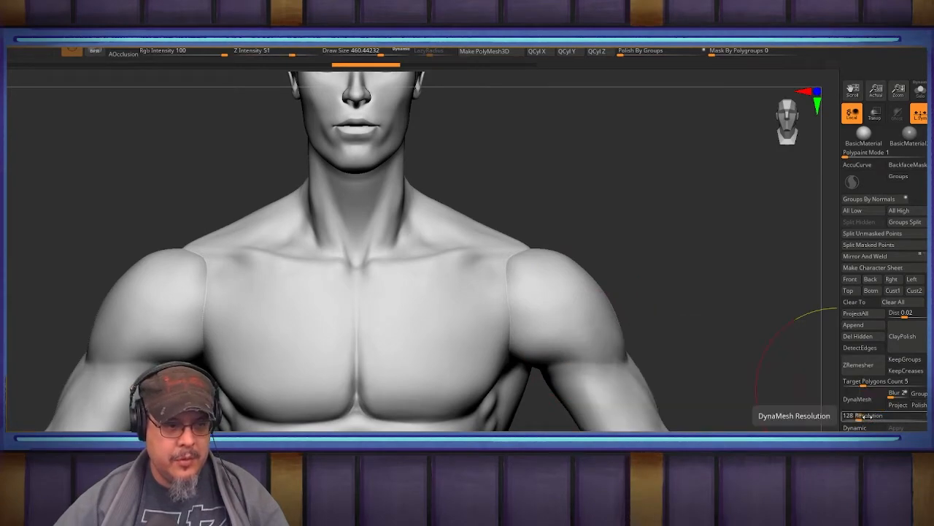
Fuse the torso and arms with DynaMesh at a resolution of 256.
key(shift+f)
key(shift+f)
click(856, 419)
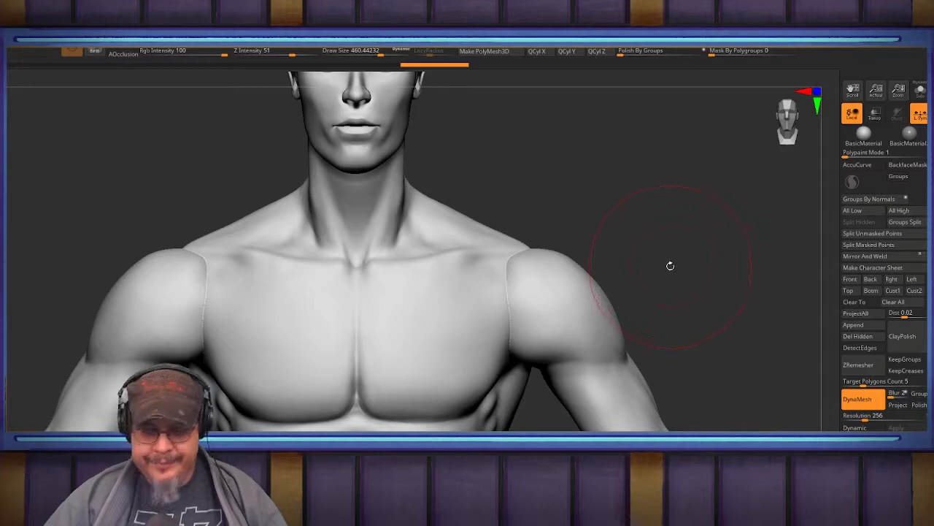
drag(681, 264, 511, 292)
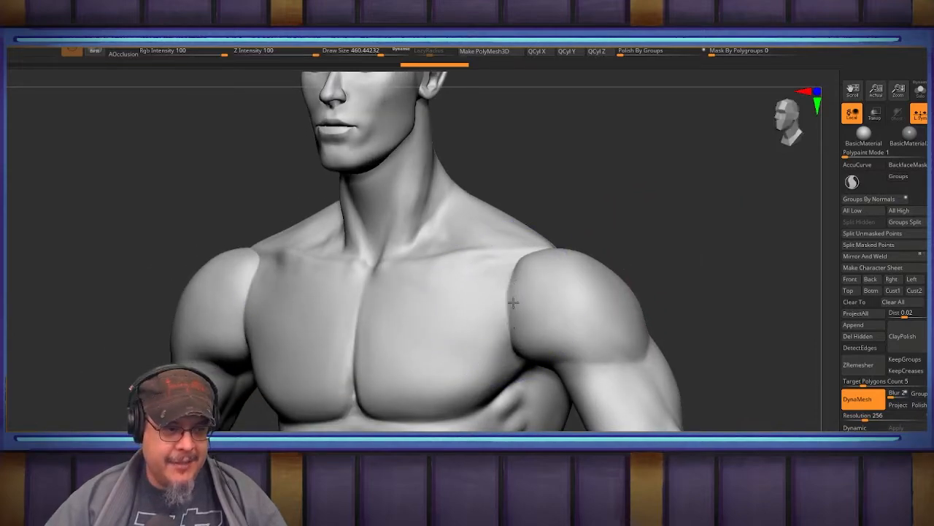
mouse_move(655, 351)
mouse_down()
mouse_move(680, 323)
mouse_move(576, 317)
mouse_up()
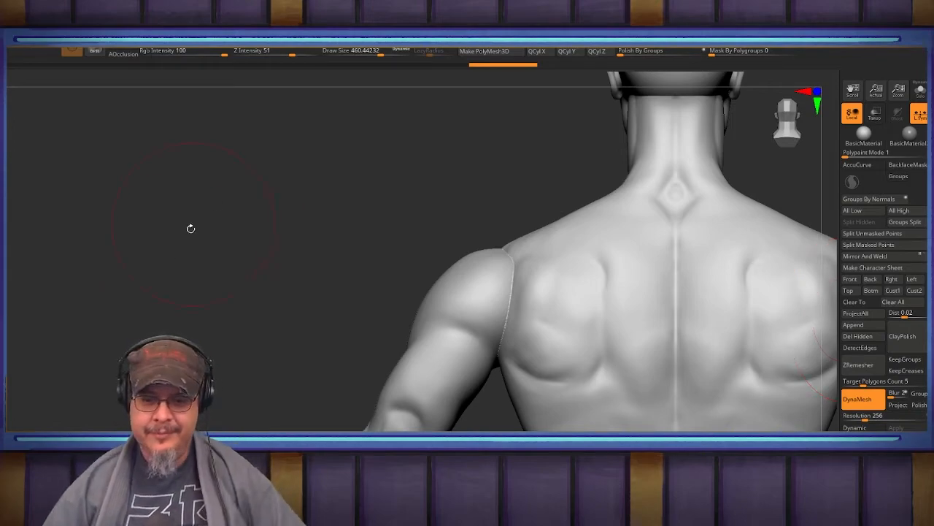
Try building up volume on the back below the shoulder blades with the ClayBuildup brush.
mouse_move(368, 292)
mouse_down()
mouse_move(655, 282)
mouse_move(723, 298)
mouse_move(735, 313)
mouse_move(728, 319)
mouse_move(721, 290)
mouse_move(721, 307)
mouse_move(742, 259)
mouse_move(726, 321)
mouse_move(648, 273)
mouse_move(677, 246)
mouse_move(682, 260)
mouse_move(598, 263)
mouse_move(474, 299)
mouse_move(438, 234)
mouse_up()
key(b)
key(c)
key(b)
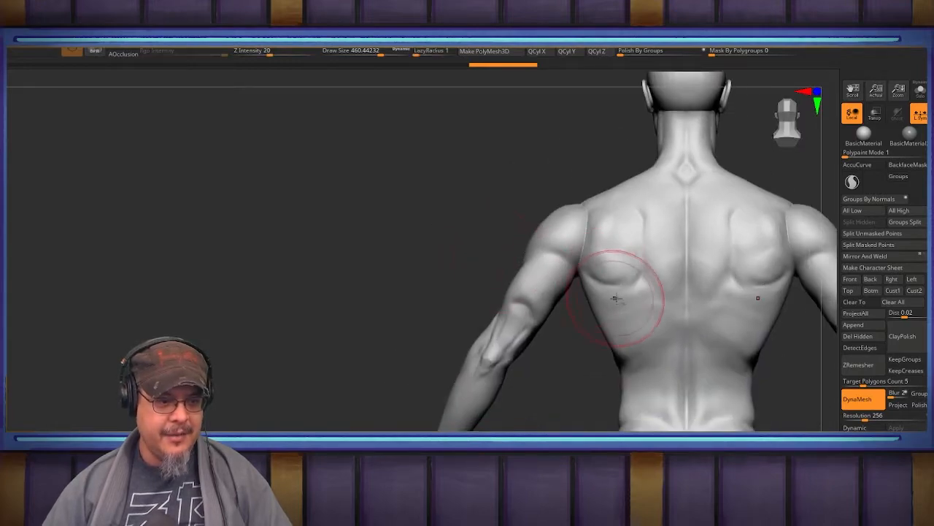
alt+drag(687, 305, 533, 293)
mouse_move(630, 333)
alt+mouse_down()
mouse_move(594, 336)
mouse_move(567, 306)
mouse_move(547, 326)
mouse_move(594, 240)
mouse_move(585, 234)
mouse_move(613, 248)
alt+mouse_up()
key(1)
drag(518, 315, 463, 346)
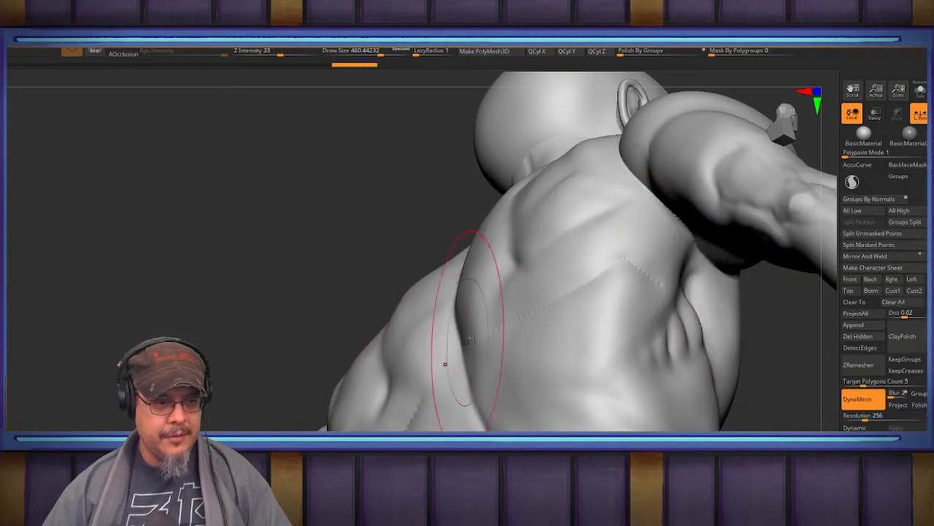
key(ctrl+z)
Reshape the side of the back below the armpit with the Move brush and smooth the surface toward the waist.
mouse_move(655, 264)
right_down()
mouse_move(647, 303)
mouse_move(576, 297)
mouse_move(628, 253)
right_up()
key(b)
key(m)
key(v)
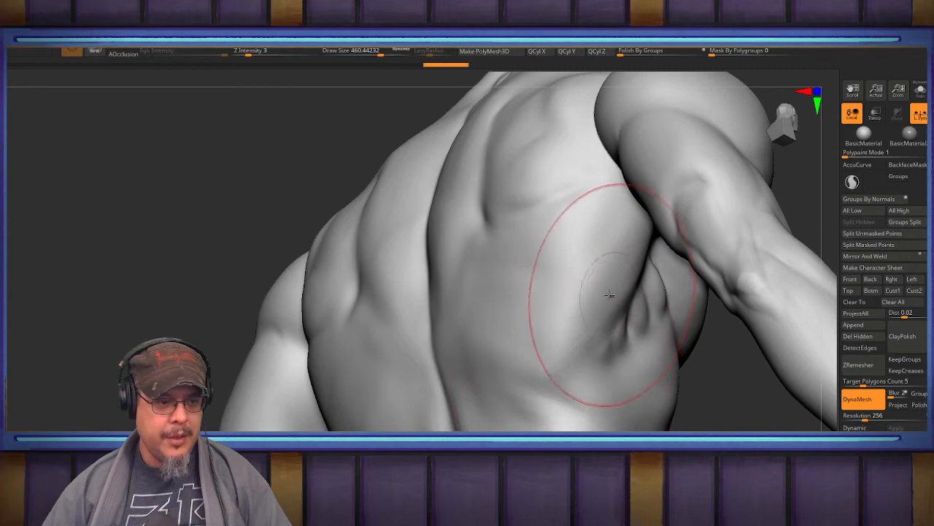
drag(559, 334, 565, 329)
mouse_move(565, 329)
right_down()
mouse_move(576, 314)
mouse_move(582, 320)
mouse_move(572, 348)
mouse_move(578, 260)
right_up()
drag(588, 326, 533, 403)
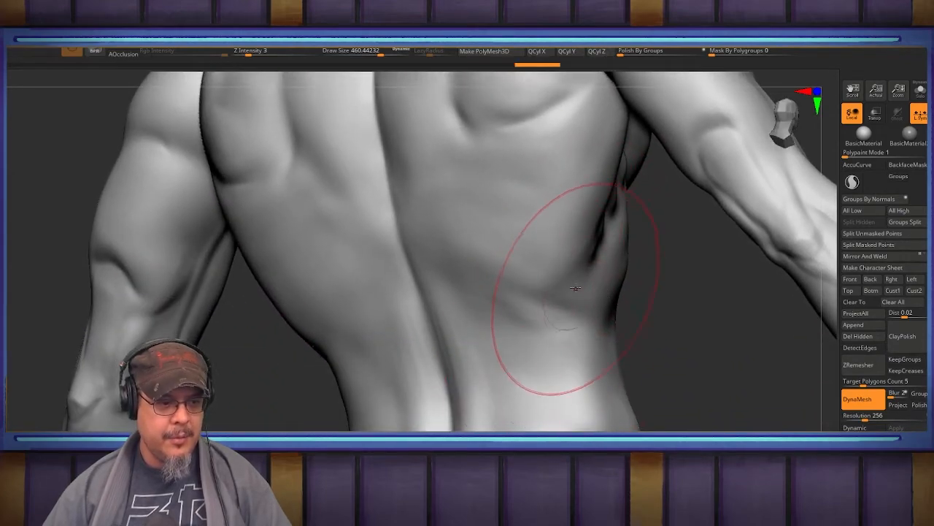
shift+drag(555, 330, 543, 384)
drag(600, 186, 529, 334)
Build up the latissimus from the armpit down to the waist with clay strokes at a draw size of about 293.
key(s)
key(s)
drag(565, 275, 557, 275)
mouse_move(681, 304)
mouse_down()
mouse_move(559, 262)
mouse_move(536, 382)
mouse_up()
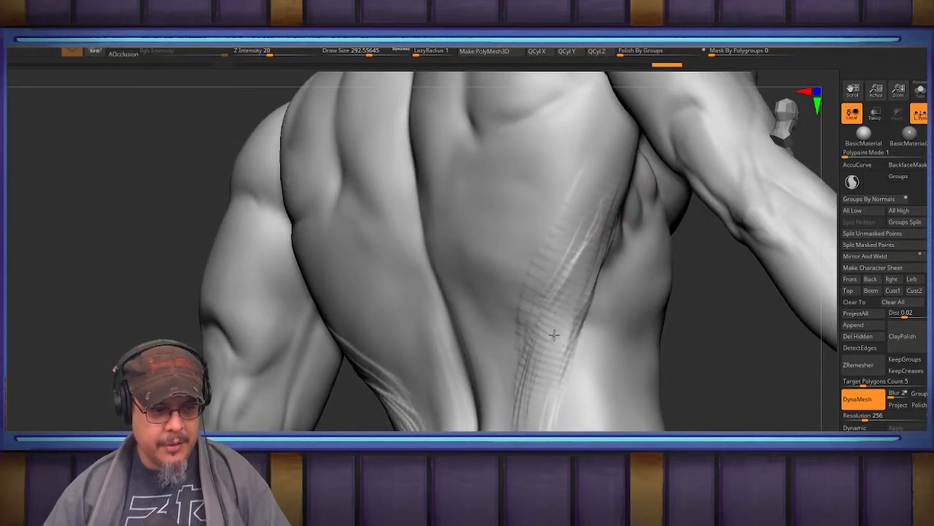
mouse_move(672, 368)
mouse_down()
mouse_move(694, 377)
mouse_move(640, 307)
mouse_move(637, 285)
mouse_up()
drag(559, 217, 524, 267)
Build up clay across the seam on top of each shoulder at a draw size of about 234 and smooth it.
mouse_move(639, 289)
alt+mouse_down()
mouse_move(643, 350)
mouse_move(669, 382)
mouse_move(644, 378)
mouse_move(634, 359)
alt+mouse_up()
alt+drag(668, 390, 687, 442)
right_drag(574, 207, 585, 325)
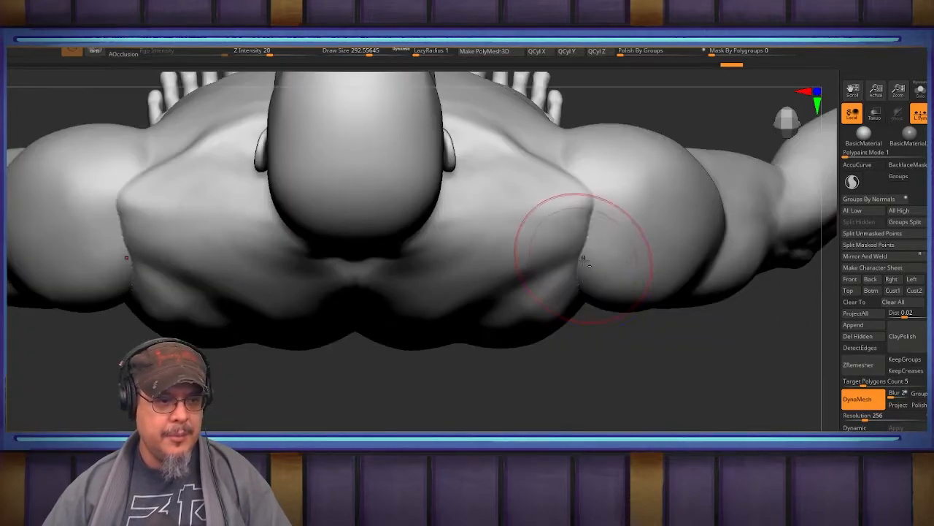
alt+right_drag(583, 257, 579, 299)
key(b)
click(812, 237)
key(s)
mouse_move(600, 254)
mouse_down()
mouse_move(592, 275)
mouse_move(579, 260)
mouse_up()
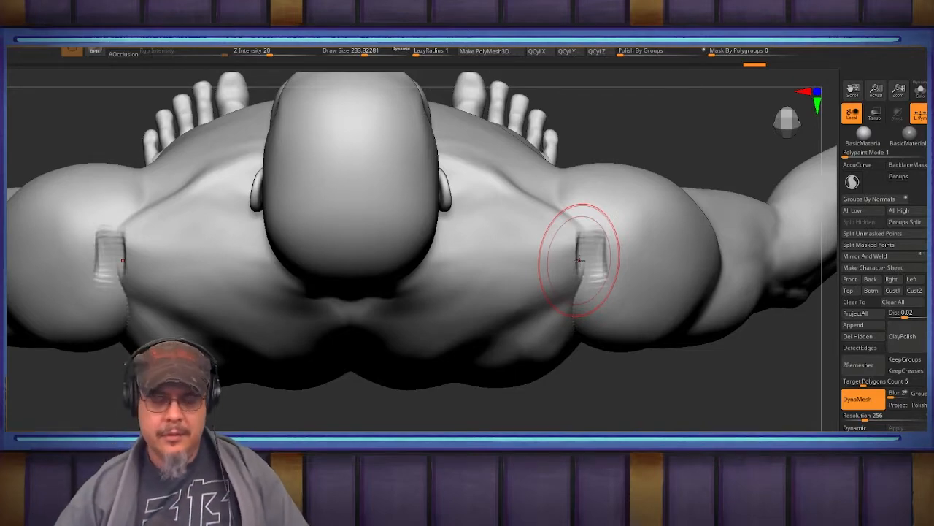
mouse_move(619, 249)
mouse_down()
mouse_move(586, 243)
mouse_move(583, 276)
mouse_up()
shift+drag(587, 239, 569, 274)
Carve the upper edge of the shoulder blades on the back with the DamStandard brush.
mouse_move(595, 381)
mouse_down()
mouse_move(605, 281)
mouse_move(631, 229)
mouse_move(574, 231)
mouse_move(481, 274)
mouse_up()
key(b)
key(d)
key(s)
drag(544, 248, 482, 279)
right_drag(496, 282, 484, 255)
Carve the inner borders of the shoulder blades down to their lower tips and define the diagonal crease toward the armpit.
drag(486, 245, 474, 339)
drag(483, 258, 479, 342)
drag(480, 292, 479, 364)
drag(480, 336, 483, 374)
drag(483, 354, 493, 407)
mouse_move(569, 370)
mouse_down()
mouse_move(504, 404)
mouse_move(612, 328)
mouse_up()
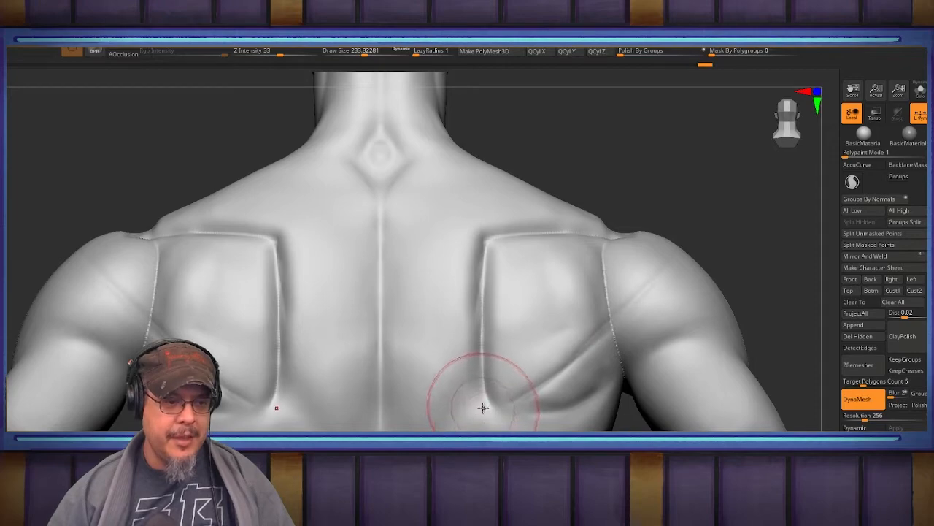
Undo the last two crease strokes on the shoulder blades.
key(ctrl+z)
key(ctrl+z)
mouse_move(487, 394)
right_down()
mouse_move(511, 352)
mouse_move(504, 365)
mouse_move(496, 334)
mouse_move(505, 333)
right_up()
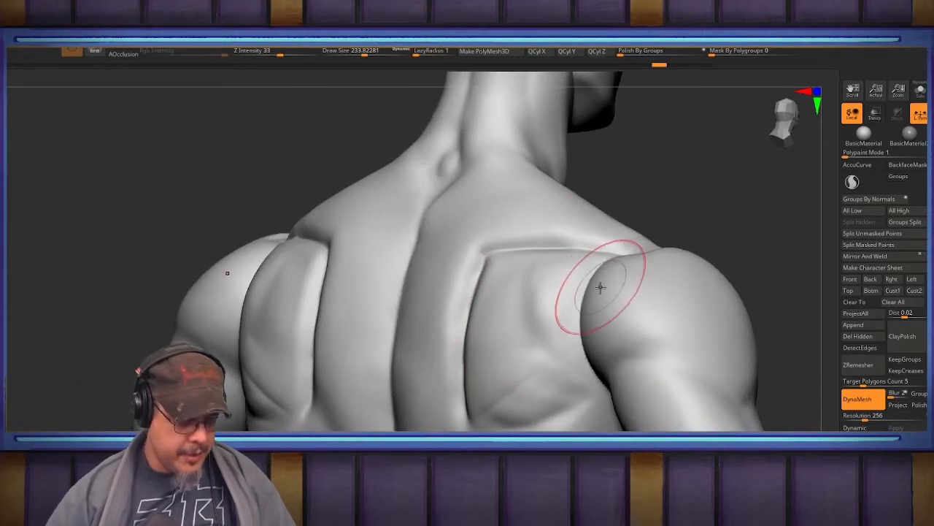
Flatten the surface of the shoulder blades with long vertical strokes at a draw size of about 408.
key(b)
key(m)
key(v)
mouse_move(610, 277)
right_down()
mouse_move(601, 270)
mouse_move(533, 305)
right_up()
key(s)
drag(522, 308, 534, 310)
shift+drag(529, 305, 513, 333)
drag(502, 385, 505, 270)
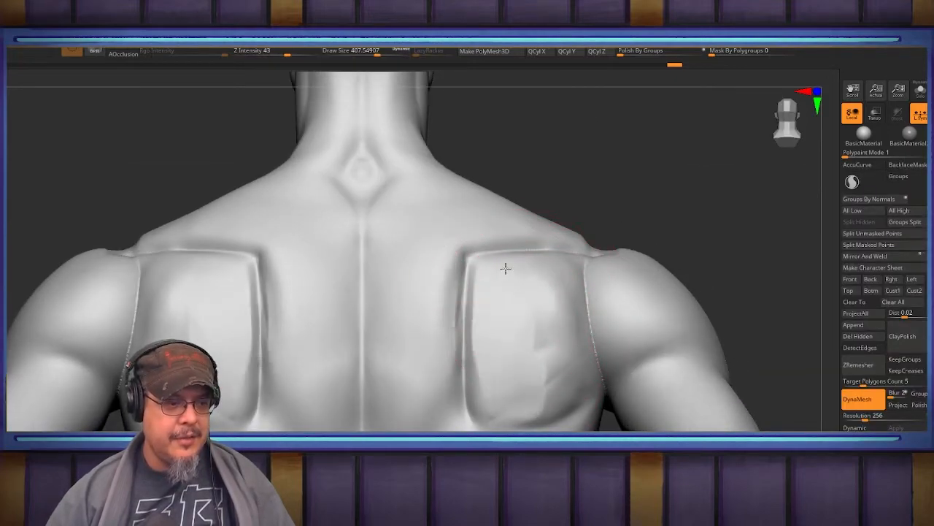
drag(500, 364, 503, 398)
mouse_move(525, 398)
mouse_down()
mouse_move(553, 292)
mouse_move(543, 406)
mouse_up()
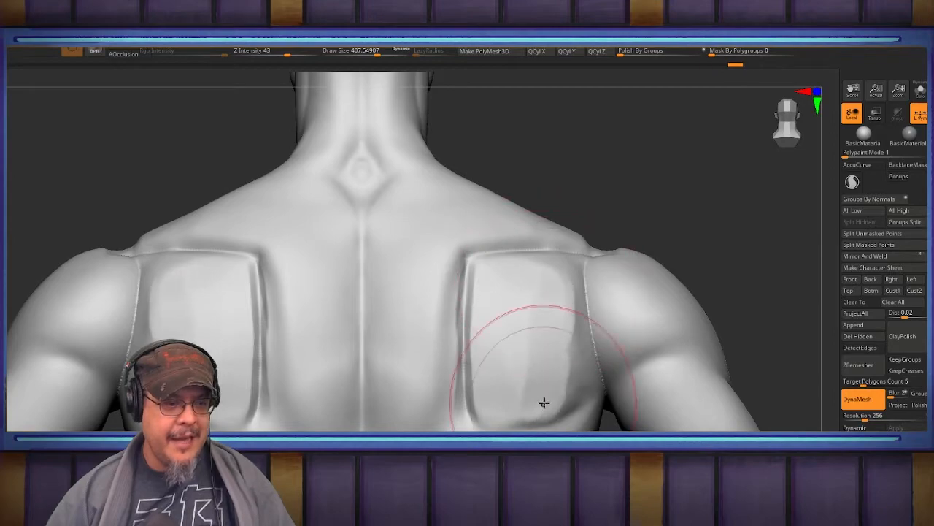
Even out the remaining planes on the shoulder blades down to their lower outer corners and smooth them.
mouse_move(549, 272)
mouse_down()
mouse_move(550, 367)
mouse_move(542, 360)
mouse_move(522, 393)
mouse_up()
drag(531, 296, 513, 397)
drag(513, 295, 502, 386)
drag(553, 360, 561, 355)
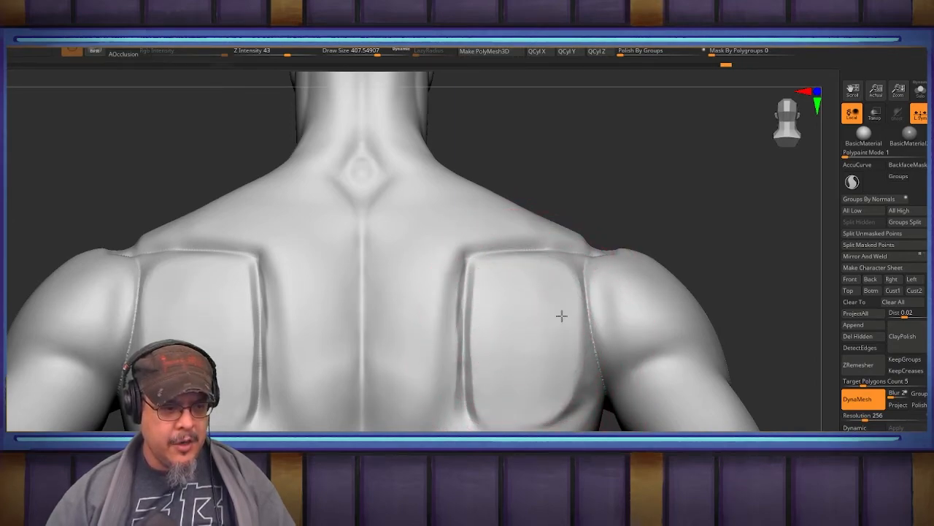
drag(494, 269, 495, 326)
drag(540, 356, 557, 381)
shift+drag(533, 279, 524, 256)
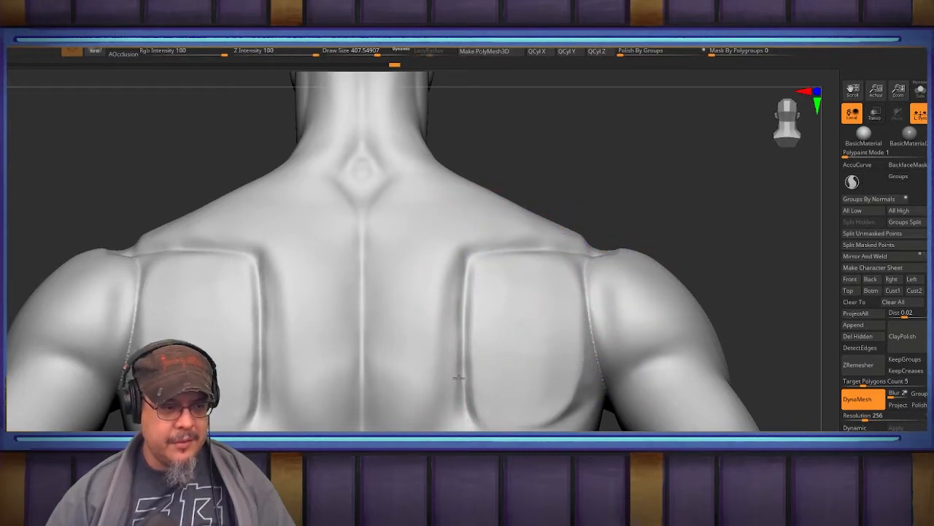
Adjust the profile of the shoulder blades from the side with the Move brush and smooth the outer area.
right_drag(710, 241, 451, 314)
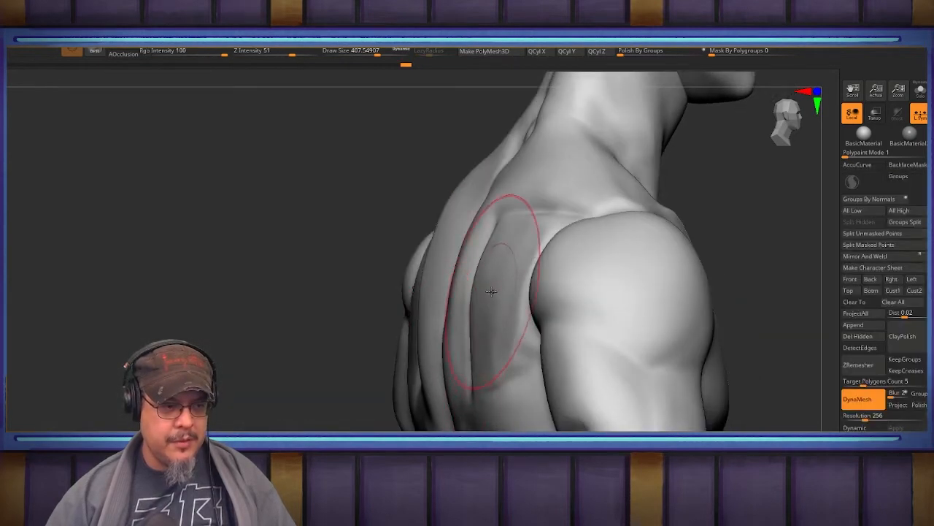
drag(481, 291, 486, 290)
mouse_move(506, 223)
mouse_down()
mouse_move(496, 211)
mouse_move(535, 211)
mouse_move(526, 213)
mouse_up()
right_drag(524, 215, 568, 247)
shift+drag(512, 314, 530, 322)
Build up the rear deltoids from the shoulder blades to the outer upper arms with ClayBuildup at a draw size of about 280.
mouse_move(589, 212)
alt+right_down()
mouse_move(560, 291)
mouse_move(476, 262)
alt+right_up()
right_drag(549, 291, 610, 286)
key(n)
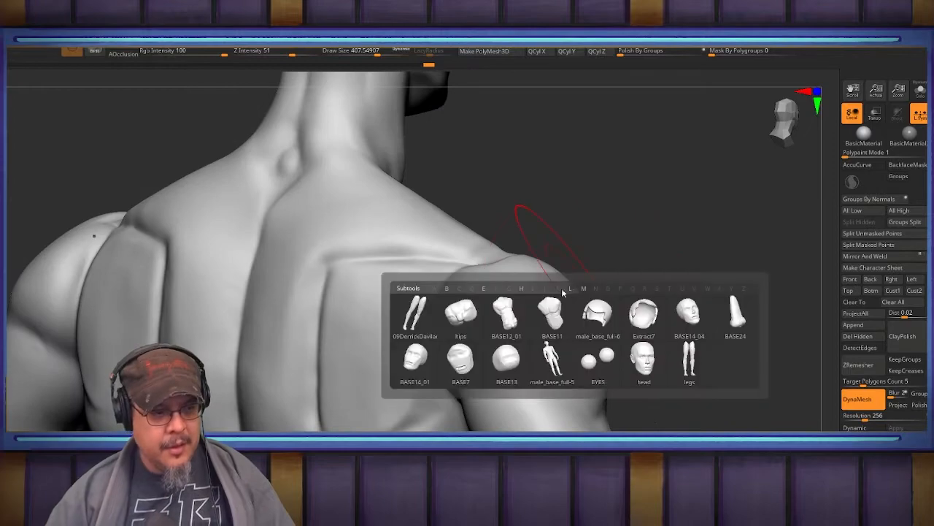
key(b)
key(c)
key(b)
mouse_move(457, 296)
alt+right_down()
mouse_move(513, 325)
mouse_move(489, 344)
mouse_move(510, 358)
alt+right_up()
key(s)
drag(509, 358, 498, 358)
mouse_move(504, 329)
right_down()
mouse_move(523, 320)
mouse_move(511, 329)
mouse_move(490, 292)
right_up()
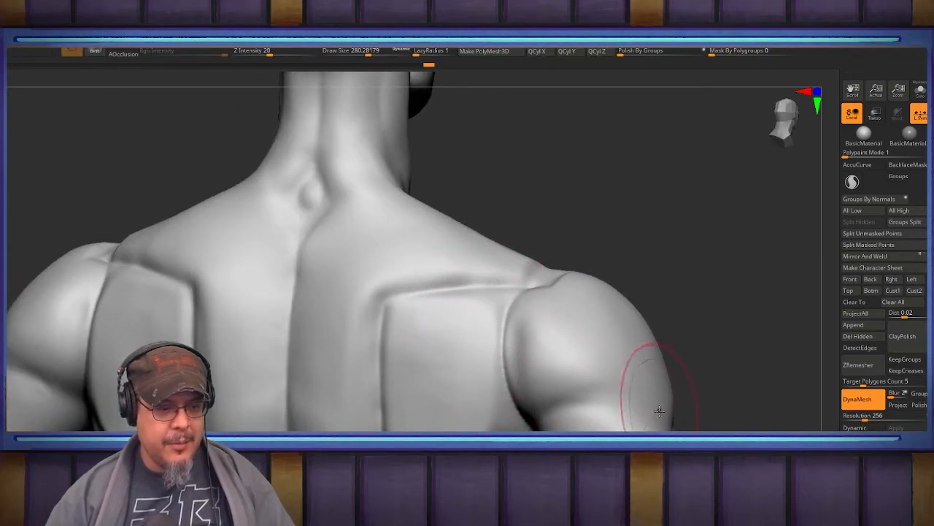
mouse_move(571, 390)
mouse_down()
mouse_move(492, 356)
mouse_move(499, 370)
mouse_up()
mouse_move(501, 334)
mouse_down()
mouse_move(532, 311)
mouse_move(497, 326)
mouse_up()
drag(487, 324, 490, 343)
mouse_move(519, 353)
mouse_down()
mouse_move(494, 385)
mouse_move(527, 365)
mouse_up()
mouse_move(509, 311)
mouse_down()
mouse_move(543, 346)
mouse_move(525, 327)
mouse_move(495, 369)
mouse_move(511, 380)
mouse_up()
drag(540, 340, 556, 381)
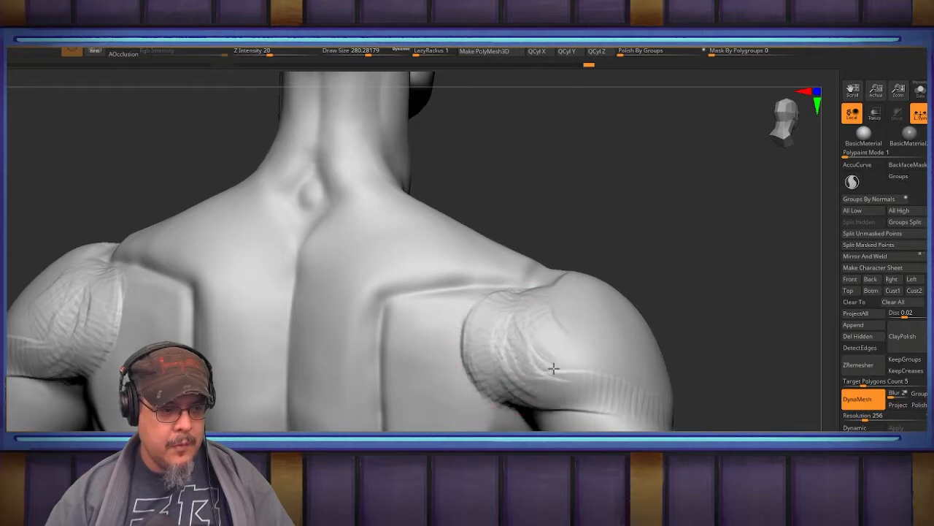
Smooth the rear deltoids and add clay strokes from the shoulder blades out toward the arms.
drag(581, 347, 509, 341)
mouse_move(556, 385)
shift+mouse_down()
mouse_move(521, 313)
mouse_move(516, 337)
mouse_move(455, 342)
shift+mouse_up()
drag(457, 292, 426, 307)
mouse_move(488, 307)
mouse_down()
mouse_move(501, 385)
mouse_move(567, 397)
mouse_up()
mouse_move(539, 315)
mouse_down()
mouse_move(602, 382)
mouse_move(547, 345)
mouse_up()
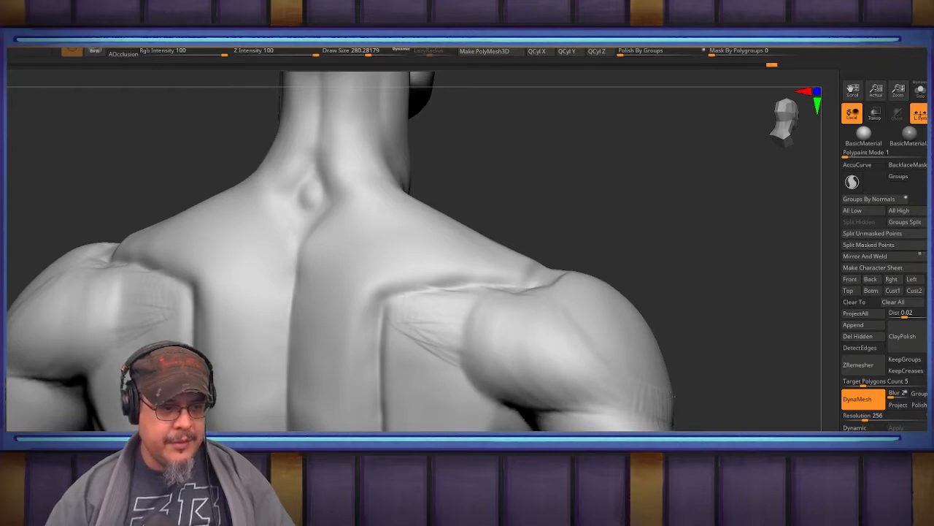
Build up the front deltoids with clay strokes from the outer end of the collarbones down to the upper arms.
right_drag(654, 373, 508, 290)
shift+right_drag(473, 315, 617, 229)
mouse_move(574, 227)
mouse_down()
mouse_move(544, 276)
mouse_move(576, 217)
mouse_move(522, 278)
mouse_up()
drag(521, 312, 477, 356)
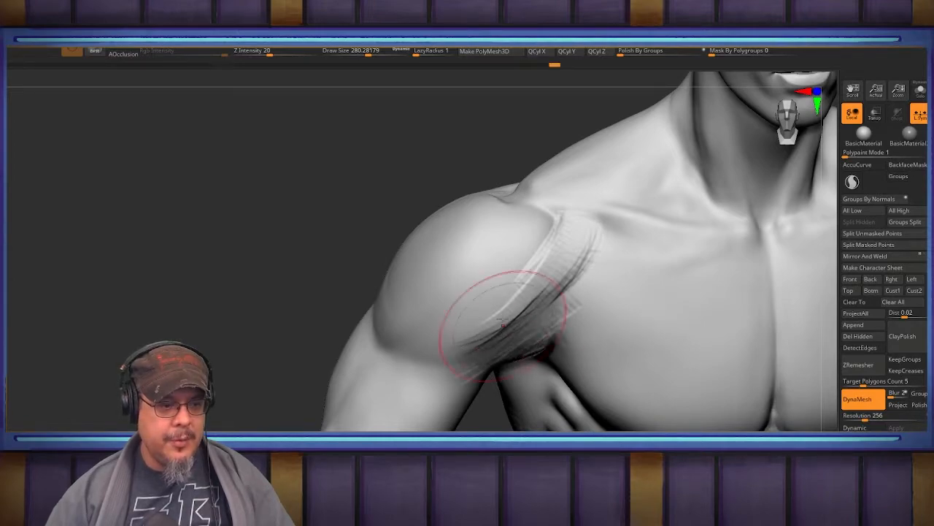
right_drag(502, 328, 565, 261)
drag(565, 261, 494, 337)
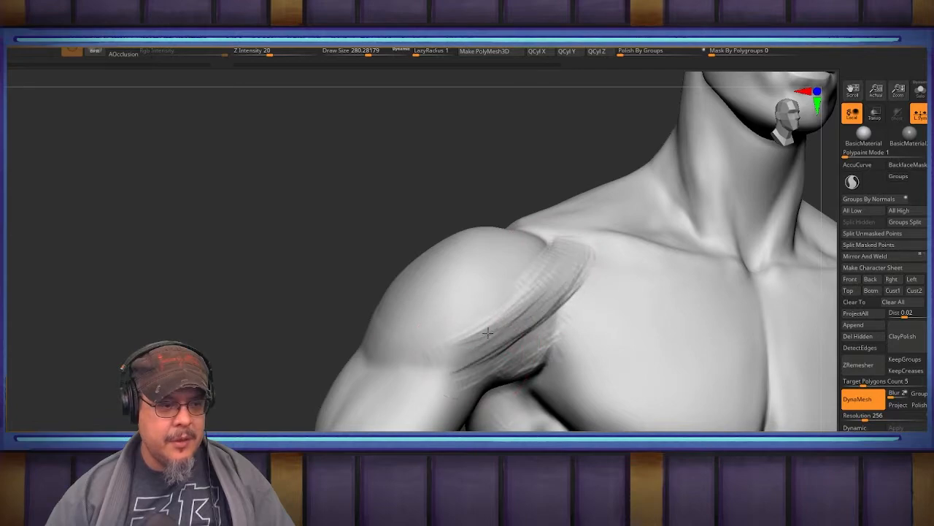
drag(549, 283, 446, 349)
Build up the side deltoids from the top of the shoulders to a tapered point on the outer arms.
mouse_move(445, 349)
right_down()
mouse_move(510, 350)
mouse_move(527, 269)
right_up()
drag(527, 268, 490, 329)
mouse_move(489, 329)
right_down()
mouse_move(484, 338)
mouse_move(468, 265)
right_up()
drag(467, 264, 423, 366)
mouse_move(407, 318)
right_down()
mouse_move(401, 306)
mouse_move(472, 294)
mouse_move(355, 295)
mouse_move(478, 310)
mouse_move(534, 292)
mouse_move(602, 329)
mouse_move(594, 356)
mouse_move(501, 283)
right_up()
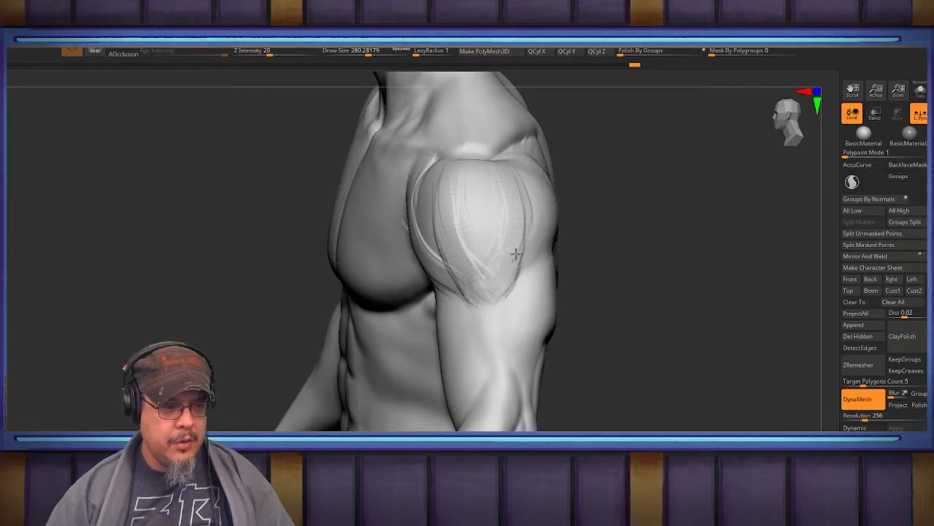
right_drag(481, 266, 455, 269)
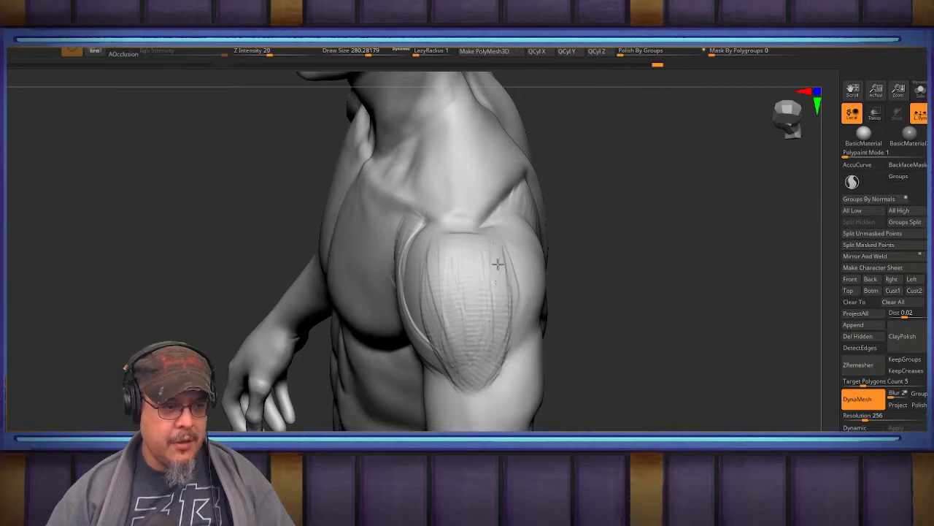
Build up the pectoral tendon at the front of the armpits and define the fold beneath it with DamStandard.
right_drag(465, 371, 581, 332)
mouse_move(650, 264)
alt+right_down()
mouse_move(663, 323)
mouse_move(662, 307)
mouse_move(717, 260)
mouse_move(699, 252)
mouse_move(738, 181)
alt+right_up()
drag(484, 255, 493, 257)
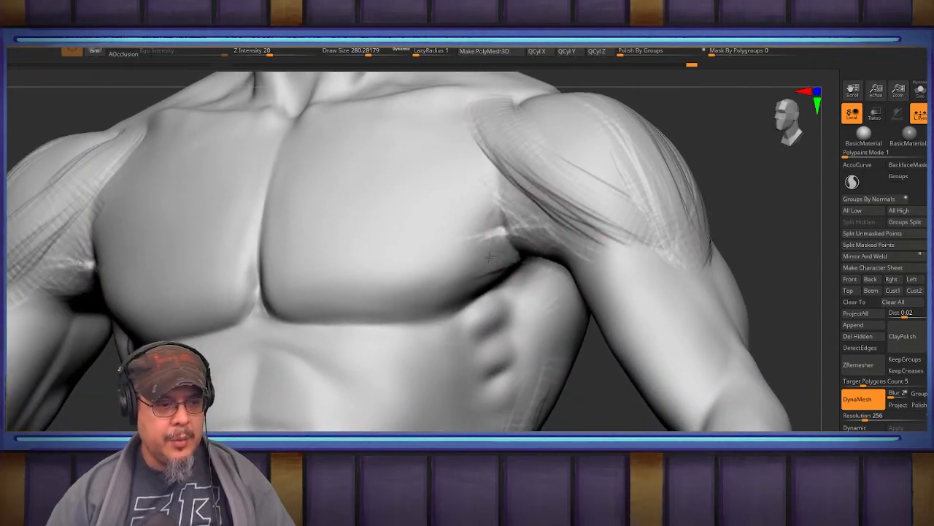
mouse_move(510, 220)
mouse_down()
mouse_move(597, 240)
mouse_move(576, 251)
mouse_move(671, 267)
mouse_move(554, 252)
mouse_up()
key(b)
key(d)
key(s)
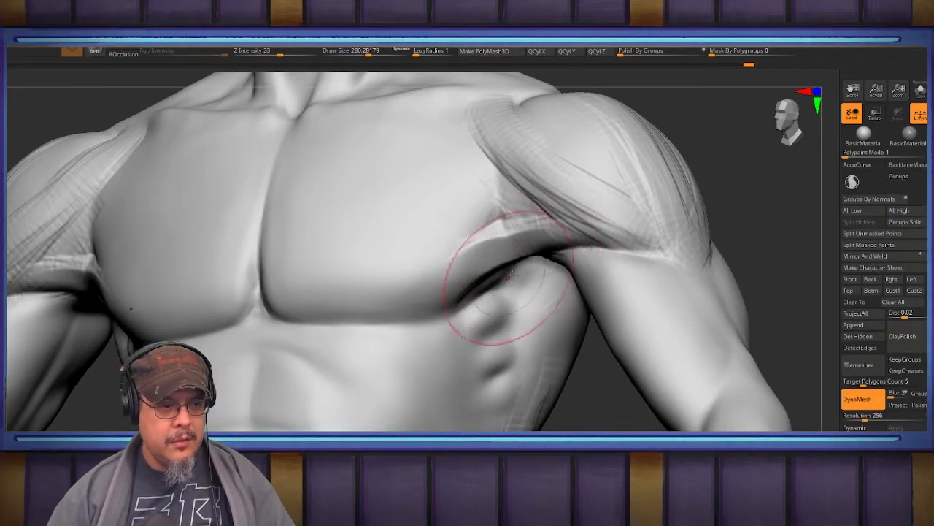
Build up the upper pectorals with ClayBuildup strokes running from the top of the sternum to beneath the front deltoids.
mouse_move(489, 238)
alt+right_down()
mouse_move(441, 330)
mouse_move(475, 277)
mouse_move(461, 227)
mouse_move(475, 307)
alt+right_up()
key(b)
key(c)
key(b)
drag(383, 227, 537, 355)
mouse_move(401, 268)
mouse_down()
mouse_move(524, 355)
mouse_move(468, 334)
mouse_move(511, 352)
mouse_up()
mouse_move(287, 240)
mouse_down()
mouse_move(434, 328)
mouse_move(503, 355)
mouse_up()
drag(314, 265, 490, 343)
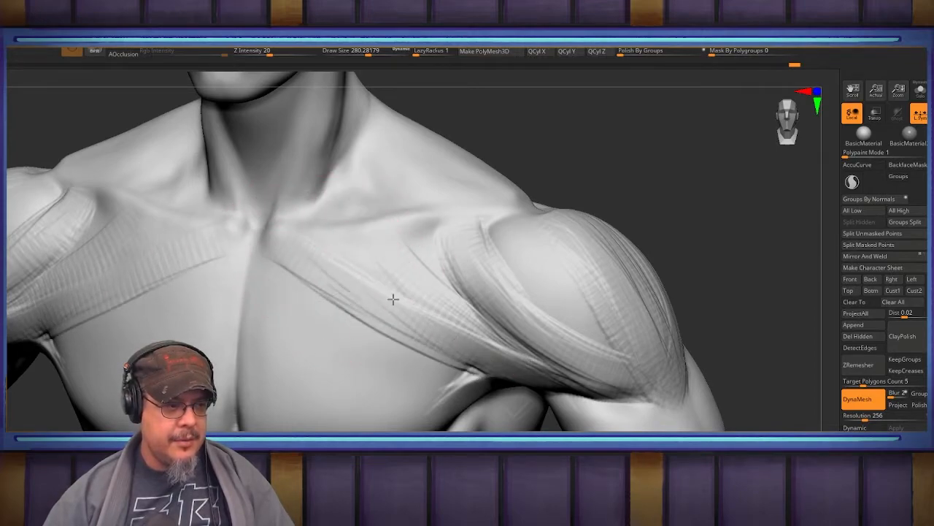
drag(307, 240, 473, 344)
mouse_move(323, 254)
mouse_down()
mouse_move(498, 358)
mouse_move(427, 306)
mouse_up()
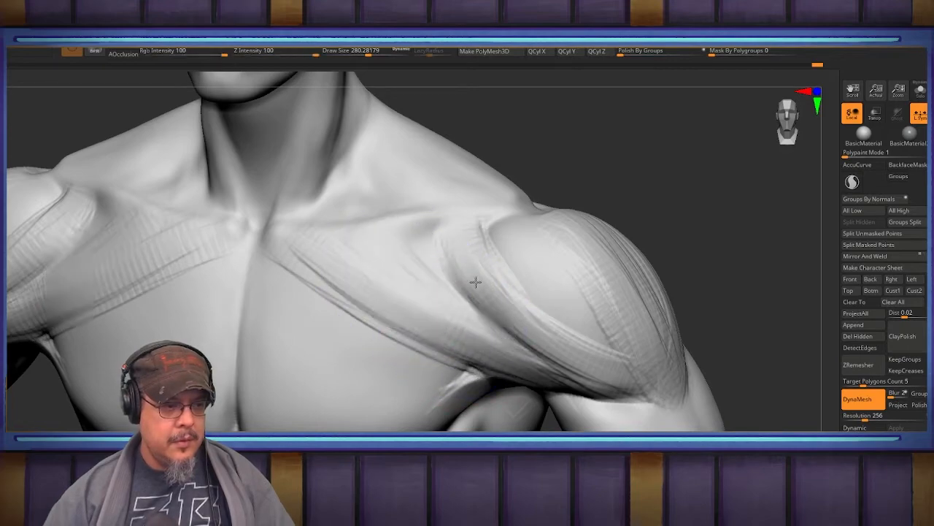
Define the inner borders of the pectorals along the sternum with clay strokes at a draw size of about 154.
mouse_move(446, 349)
right_down()
mouse_move(577, 285)
mouse_move(485, 250)
mouse_move(542, 246)
right_up()
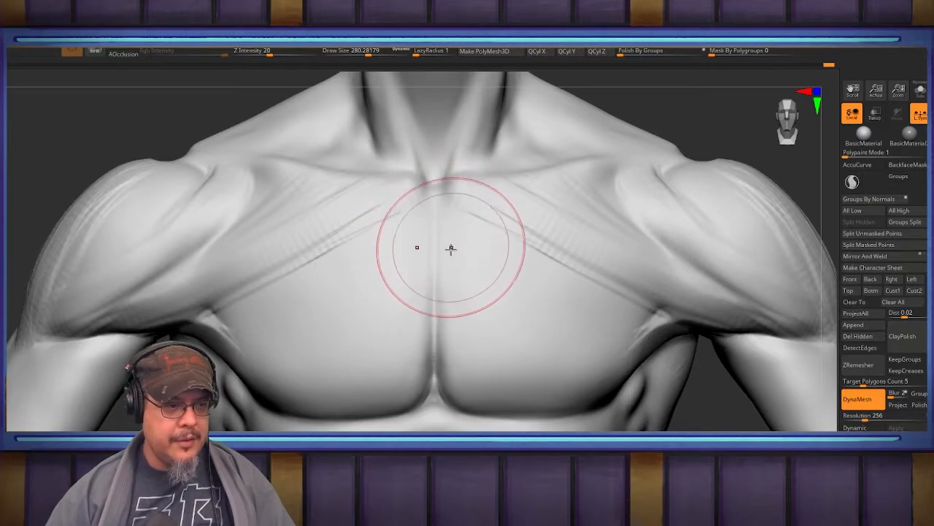
key(s)
mouse_move(433, 212)
mouse_down()
mouse_move(423, 214)
mouse_move(436, 215)
mouse_move(436, 257)
mouse_up()
mouse_move(436, 259)
mouse_down()
mouse_move(433, 249)
mouse_move(425, 321)
mouse_up()
drag(426, 277, 424, 359)
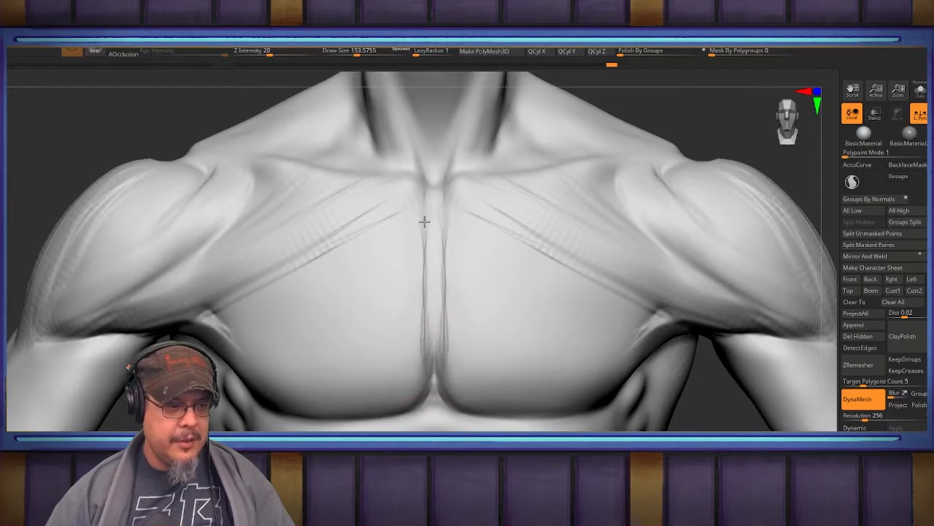
drag(444, 188, 442, 327)
Add clay strokes below the collarbones and along the upper pectoral fibres, raising the draw size to about 251.
key(s)
drag(459, 217, 464, 218)
drag(611, 211, 528, 180)
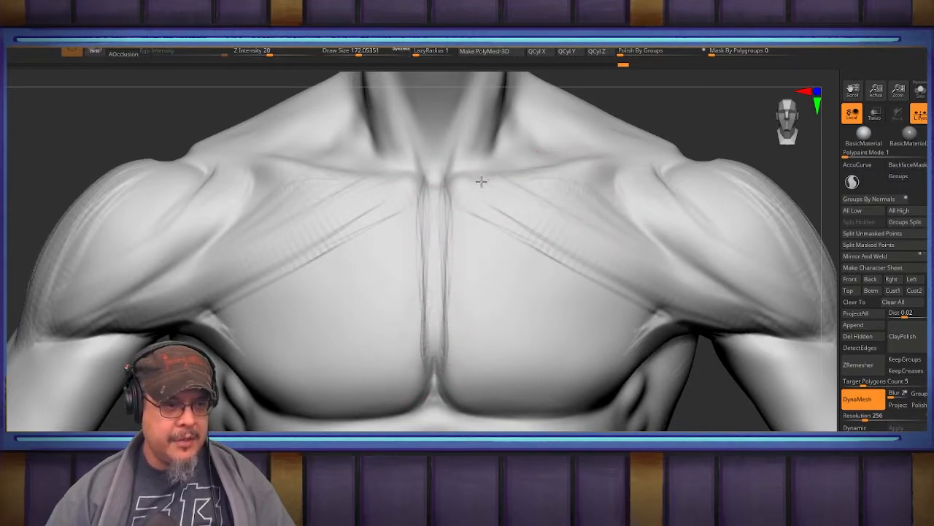
key(s)
drag(487, 178, 554, 173)
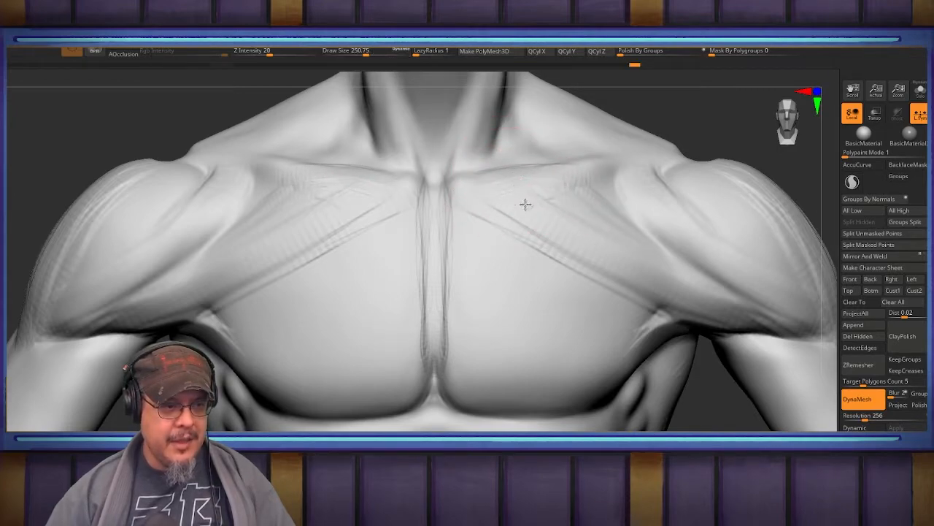
drag(676, 277, 696, 281)
mouse_move(479, 209)
mouse_down()
mouse_move(473, 204)
mouse_move(659, 278)
mouse_up()
drag(518, 198, 675, 264)
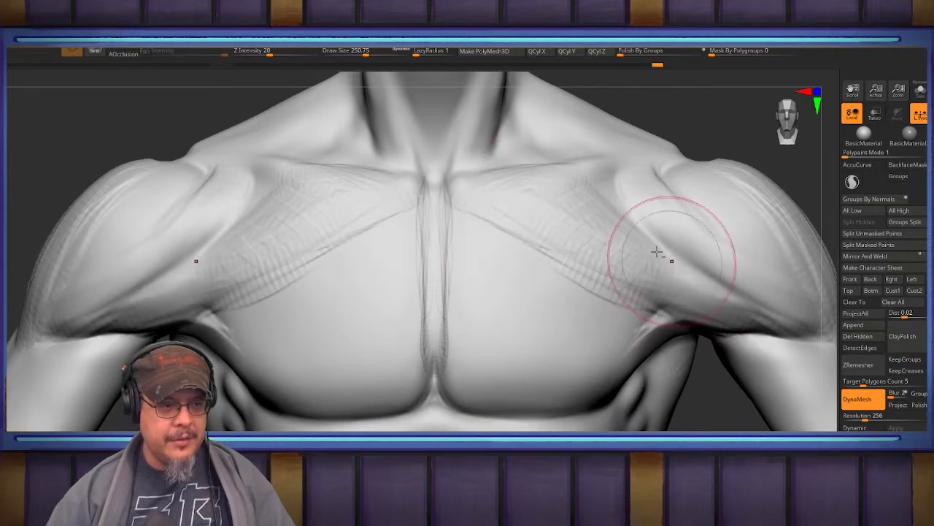
drag(468, 173, 605, 173)
Lay clay strokes across the lower and middle pectorals, fanning from the sternum toward the armpits.
mouse_move(466, 261)
mouse_down()
mouse_move(450, 288)
mouse_move(450, 317)
mouse_up()
mouse_move(471, 375)
mouse_down()
mouse_move(588, 343)
mouse_move(561, 355)
mouse_move(673, 309)
mouse_move(574, 345)
mouse_move(474, 361)
mouse_move(626, 320)
mouse_move(464, 327)
mouse_move(512, 308)
mouse_up()
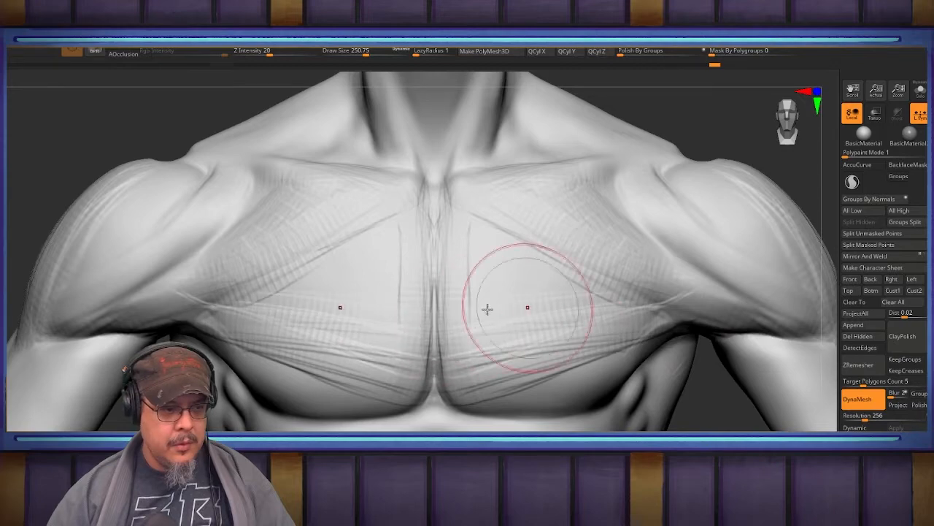
drag(592, 297, 620, 295)
drag(443, 284, 566, 321)
drag(469, 252, 618, 303)
drag(454, 244, 464, 251)
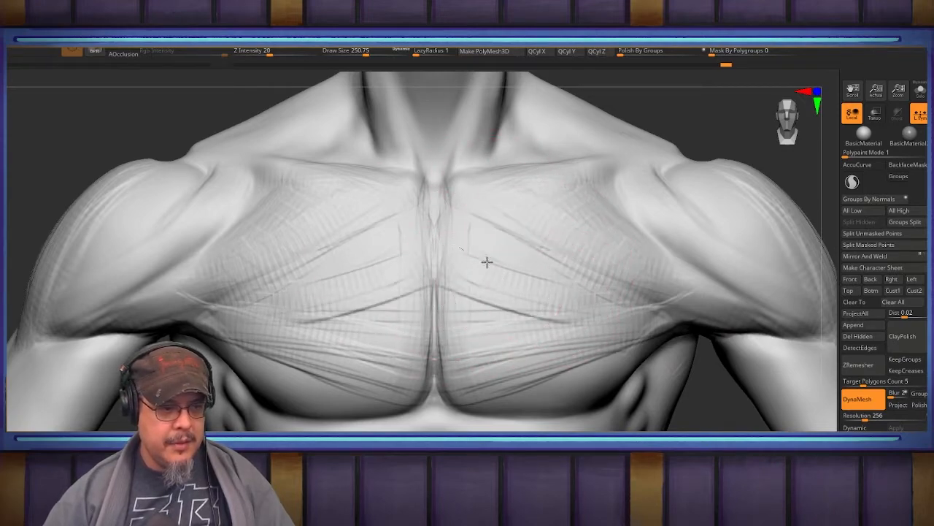
Fill the gaps between the pectoral fibres with clay strokes and carry them past the armpits onto the upper arms.
drag(628, 299, 496, 253)
drag(478, 311, 550, 314)
mouse_move(475, 218)
mouse_down()
mouse_move(662, 290)
mouse_move(608, 260)
mouse_up()
mouse_move(636, 295)
mouse_down()
mouse_move(743, 320)
mouse_move(691, 288)
mouse_move(753, 304)
mouse_up()
mouse_move(629, 350)
alt+right_down()
mouse_move(625, 268)
mouse_move(601, 250)
alt+right_up()
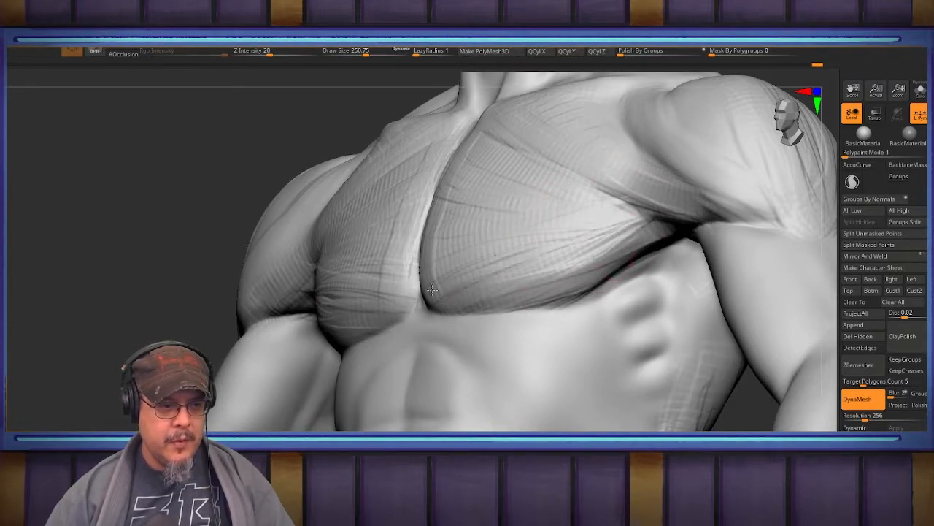
right_drag(565, 269, 582, 209)
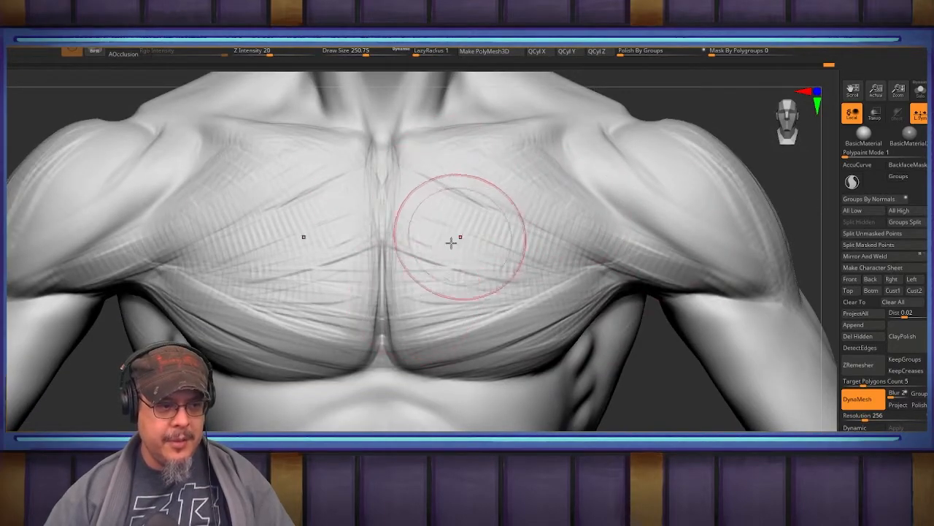
mouse_move(488, 267)
right_down()
mouse_move(506, 273)
mouse_move(519, 257)
right_up()
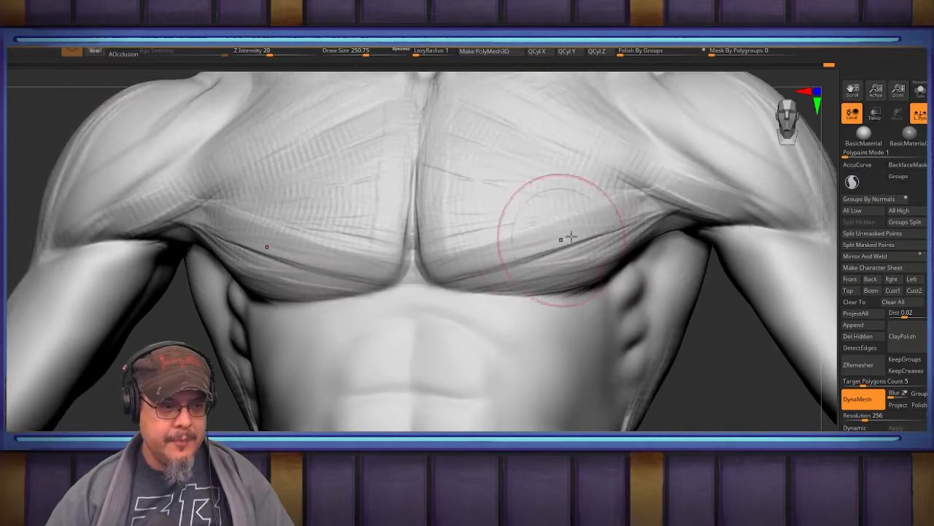
Reshape the lower edge of the pectorals from below with the Move brush at a draw size of about 550.
mouse_move(453, 269)
right_down()
mouse_move(474, 309)
mouse_move(489, 302)
mouse_move(489, 313)
mouse_move(492, 252)
mouse_move(480, 261)
mouse_move(546, 267)
mouse_move(559, 204)
mouse_move(637, 382)
right_up()
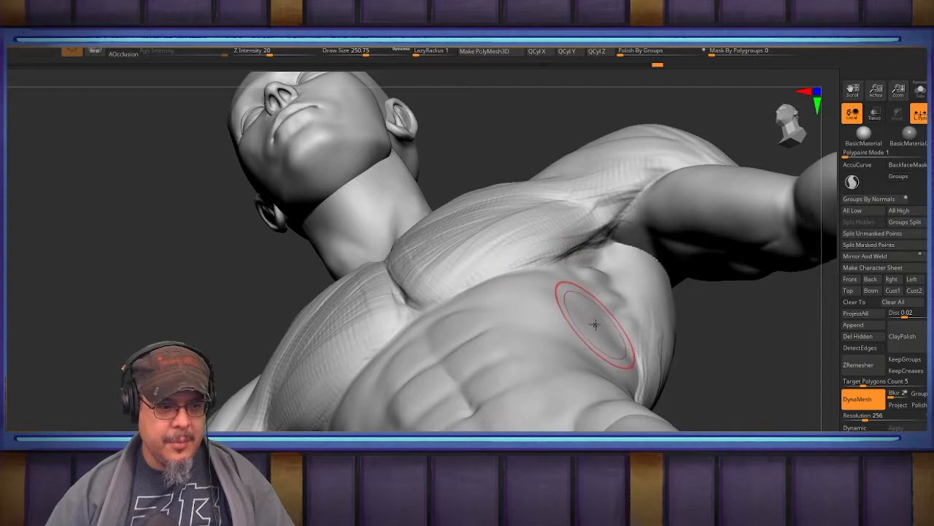
right_drag(695, 404, 702, 354)
key(b)
click(493, 279)
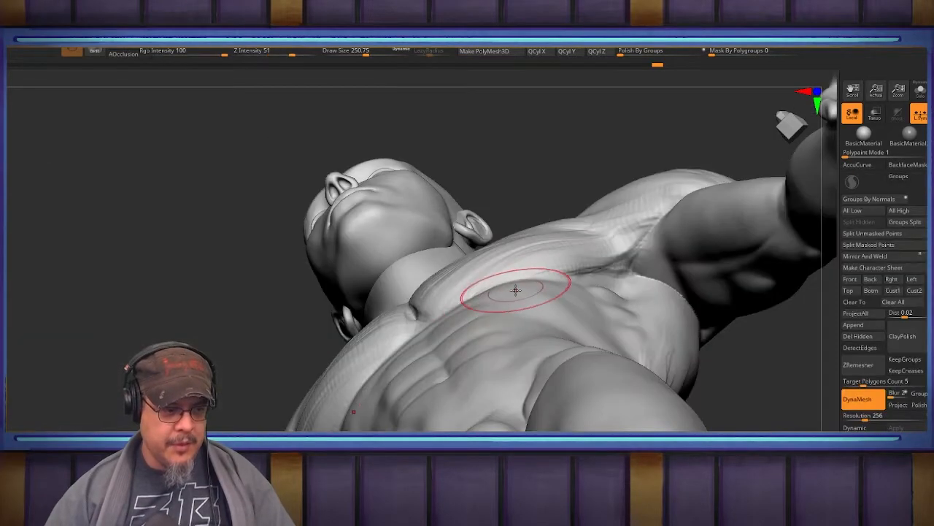
key(s)
drag(528, 289, 553, 288)
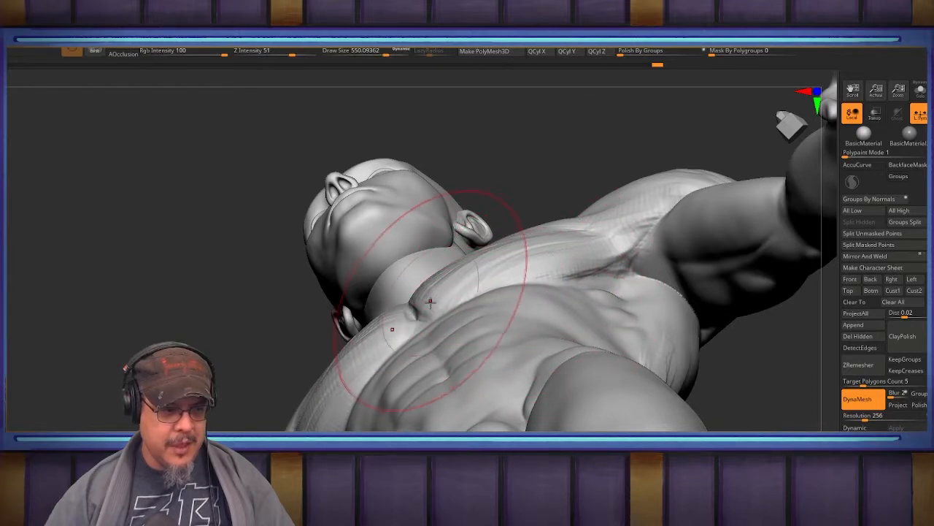
drag(431, 298, 413, 307)
drag(507, 289, 484, 281)
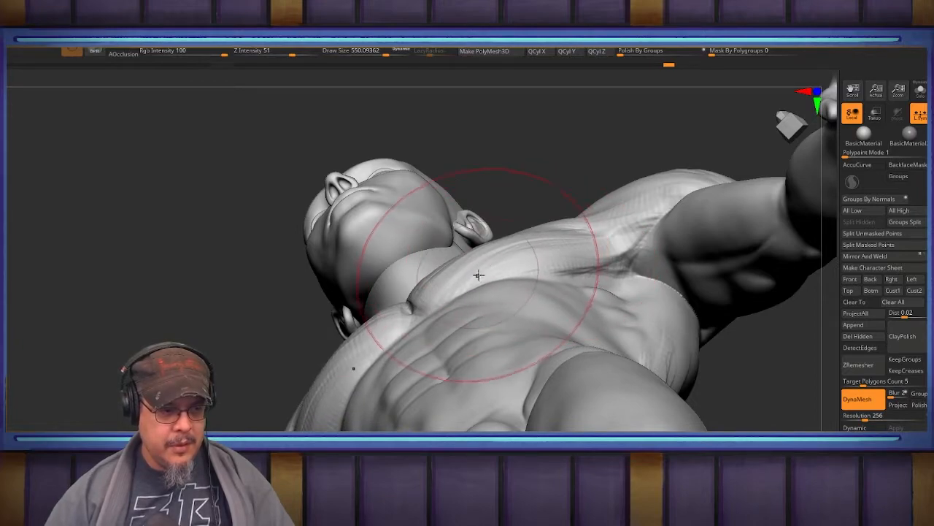
Refine the underside of the pectorals toward the armpits, smooth it and set the draw size to about 415.
drag(543, 289, 540, 295)
drag(617, 296, 618, 305)
drag(520, 289, 524, 292)
mouse_move(438, 306)
shift+mouse_down()
mouse_move(417, 313)
mouse_move(510, 287)
shift+mouse_up()
key(s)
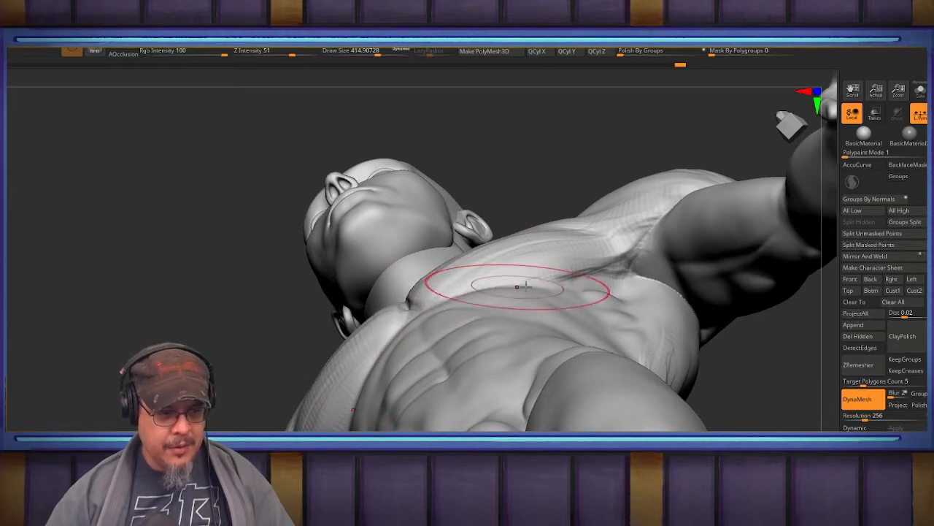
Set the draw size to about 245 after checking the pectorals from the front.
mouse_move(665, 350)
right_down()
mouse_move(553, 270)
mouse_move(501, 282)
mouse_move(496, 264)
mouse_move(501, 278)
mouse_move(482, 283)
right_up()
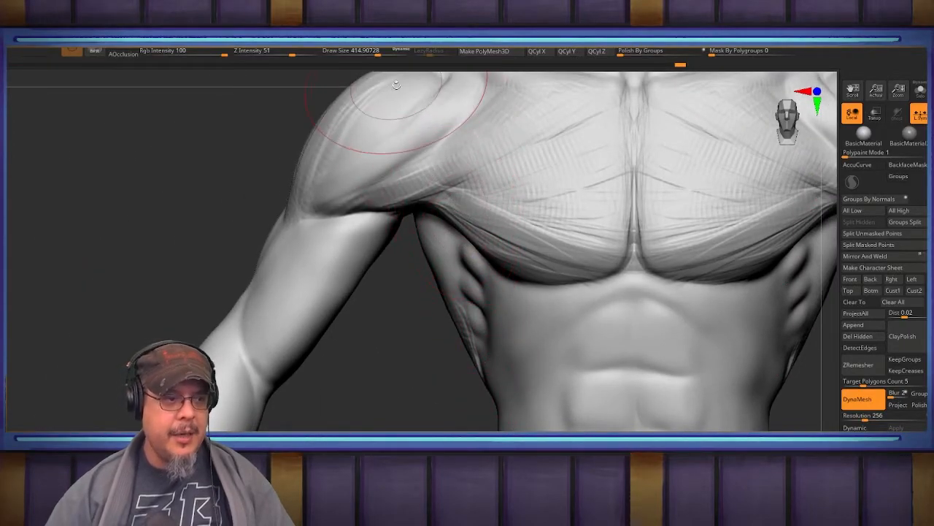
alt+right_drag(454, 249, 457, 303)
key(s)
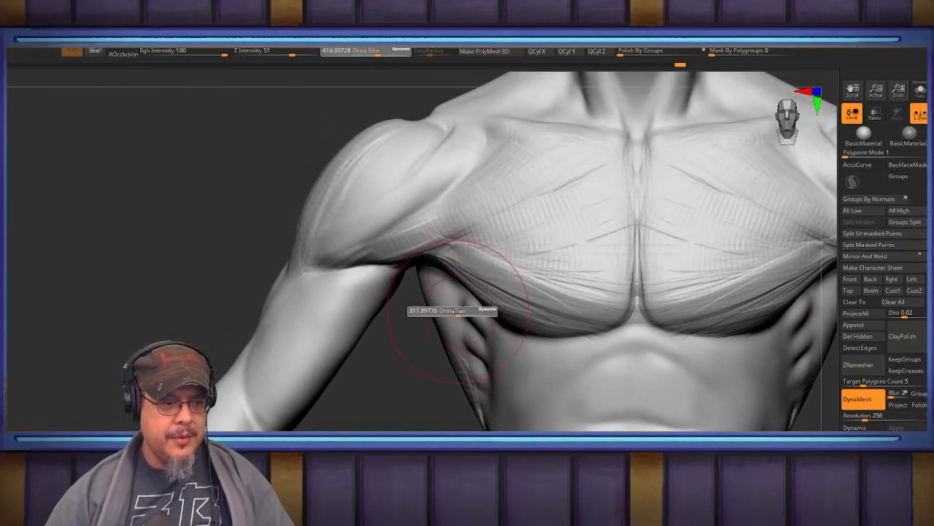
drag(458, 310, 449, 311)
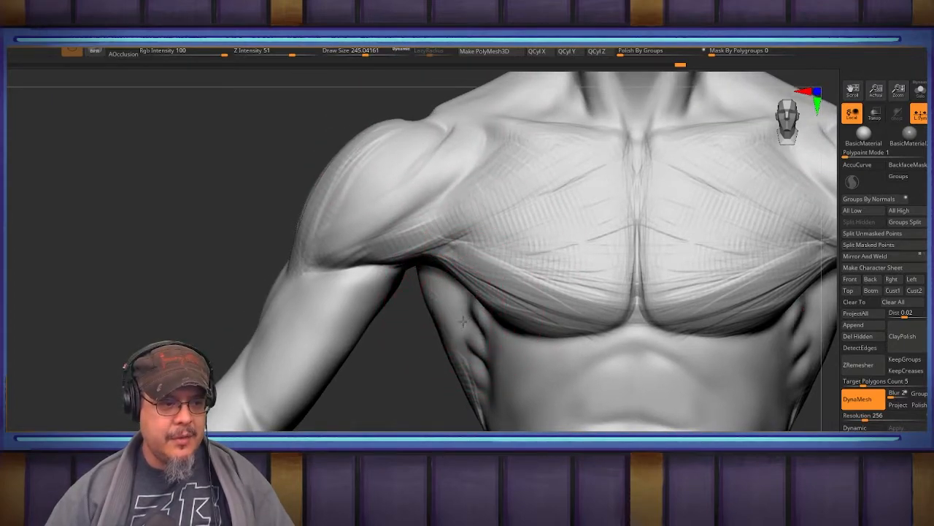
alt+right_drag(463, 321, 462, 385)
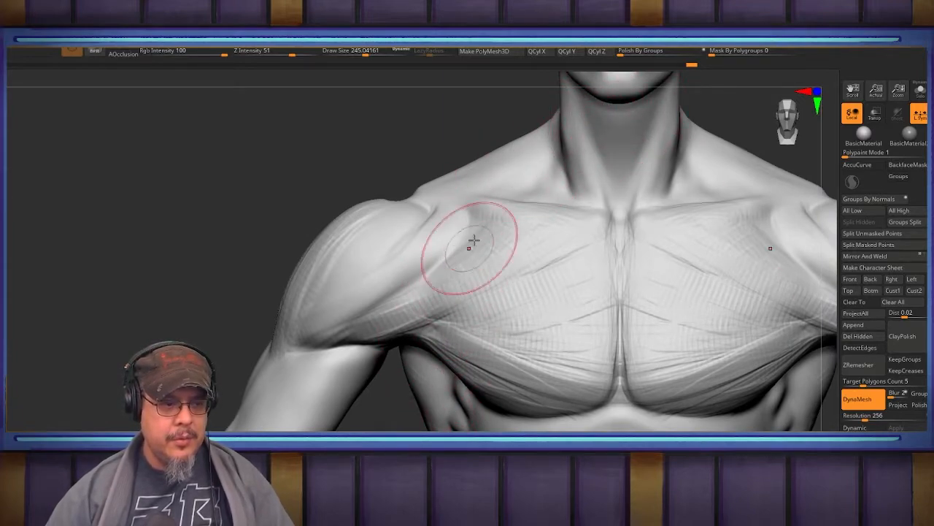
Stroke the rear deltoid where it runs onto the shoulder blade and smooth the transition.
ctrl+right_drag(467, 298, 390, 278)
mouse_move(467, 328)
alt+right_down()
mouse_move(484, 255)
mouse_move(409, 252)
alt+right_up()
ctrl+right_drag(629, 276, 711, 371)
mouse_move(712, 371)
alt+right_down()
mouse_move(535, 300)
mouse_move(548, 275)
mouse_move(519, 270)
mouse_move(516, 280)
mouse_move(565, 280)
mouse_move(577, 293)
mouse_move(569, 299)
mouse_move(626, 317)
mouse_move(511, 287)
mouse_move(511, 338)
mouse_move(499, 304)
mouse_move(497, 334)
mouse_move(418, 309)
mouse_move(490, 285)
mouse_move(475, 290)
mouse_move(486, 273)
mouse_move(524, 284)
mouse_move(575, 254)
alt+right_up()
key(b)
key(c)
key(b)
key(b)
key(m)
key(v)
drag(580, 259, 612, 232)
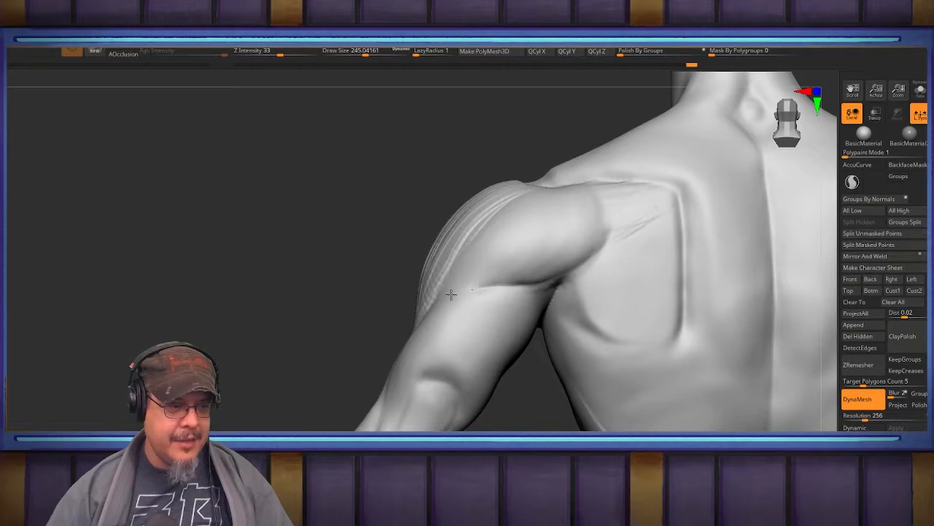
right_drag(443, 295, 518, 276)
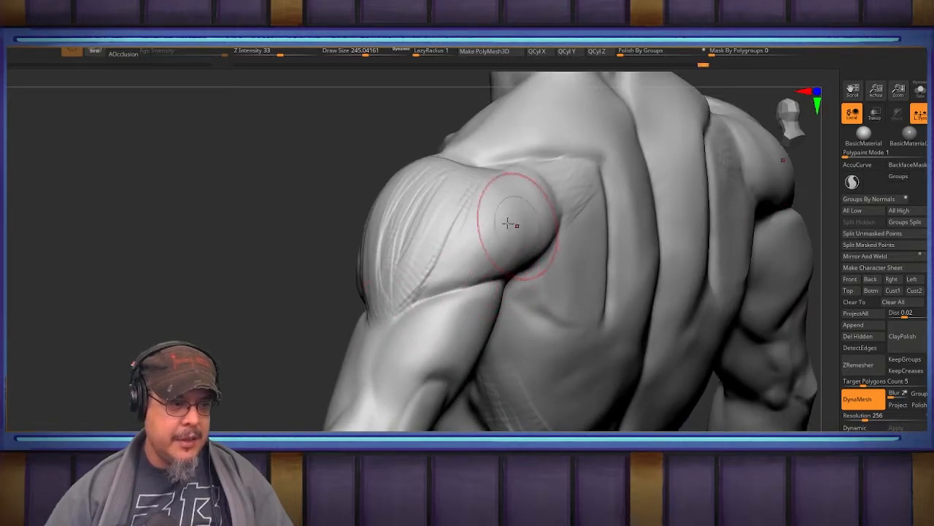
shift+drag(527, 267, 455, 283)
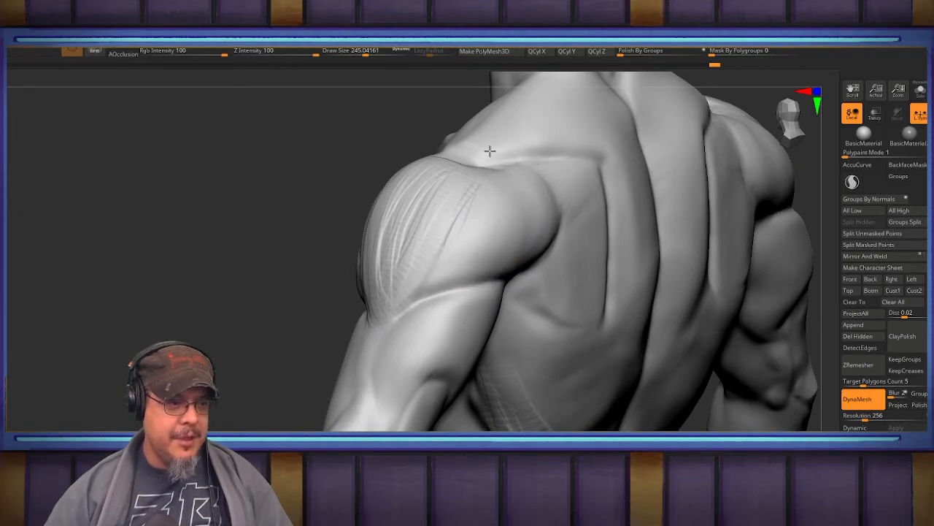
Carve the groove between the triceps heads and outline the lower end of the outer head.
mouse_move(509, 220)
right_down()
mouse_move(479, 231)
mouse_move(527, 277)
mouse_move(554, 250)
mouse_move(621, 262)
mouse_move(556, 242)
right_up()
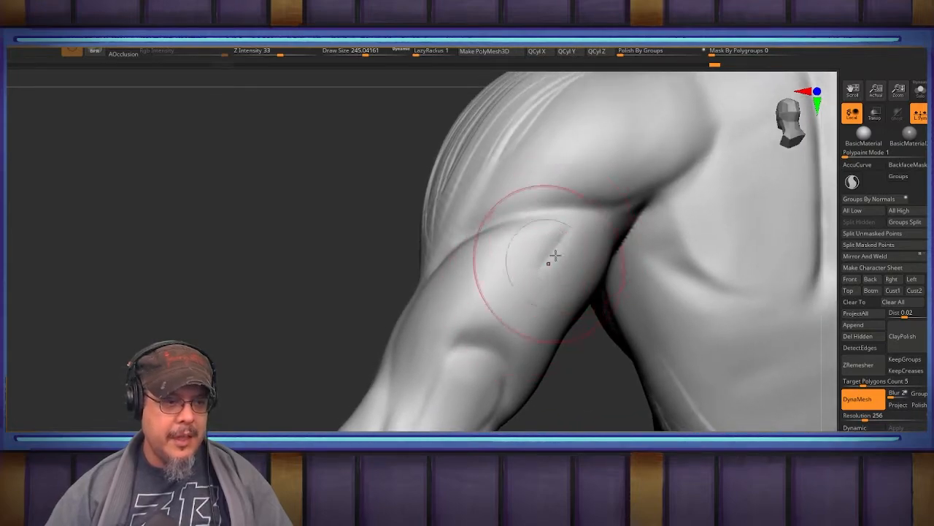
right_drag(496, 309, 547, 272)
drag(584, 233, 597, 230)
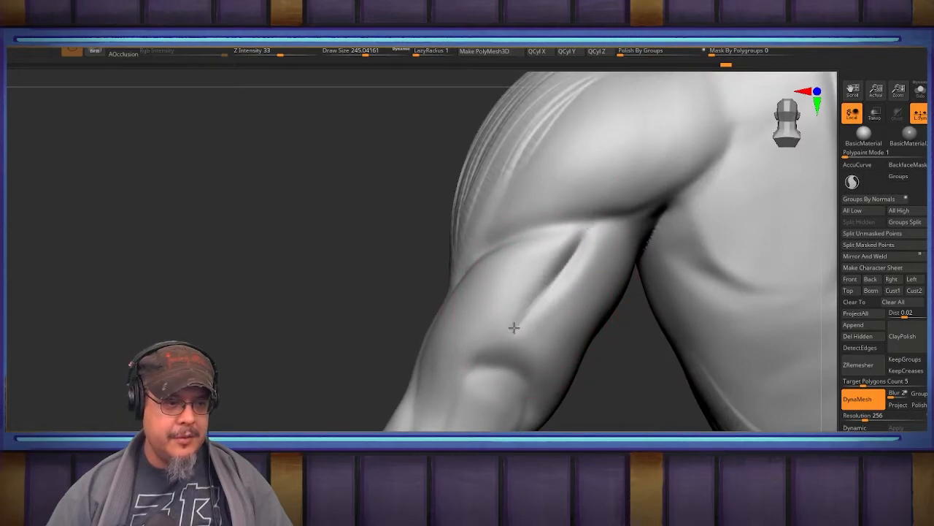
drag(519, 311, 471, 341)
right_drag(481, 325, 504, 319)
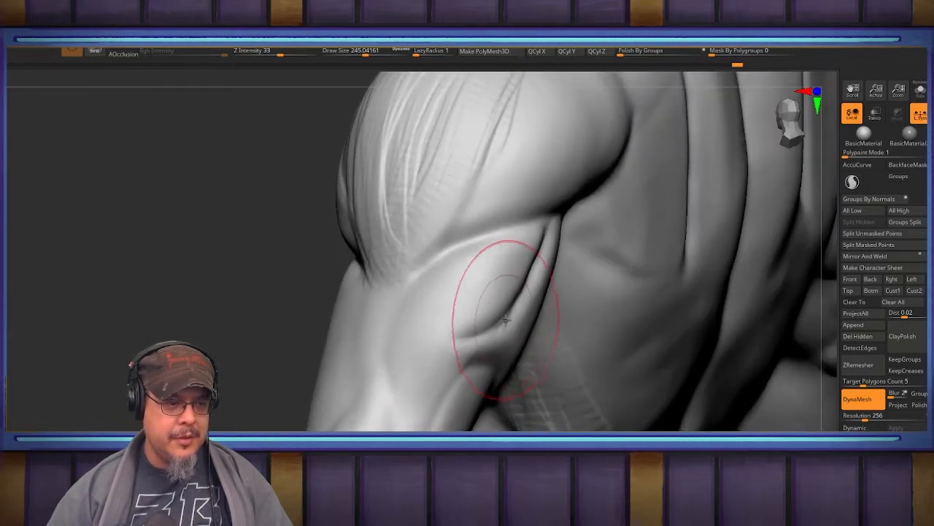
drag(469, 338, 411, 299)
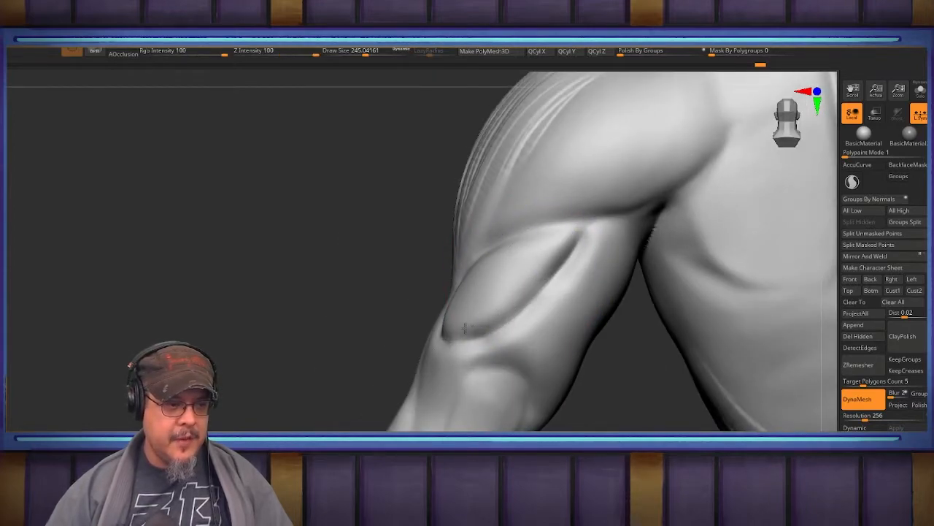
right_drag(473, 303, 456, 258)
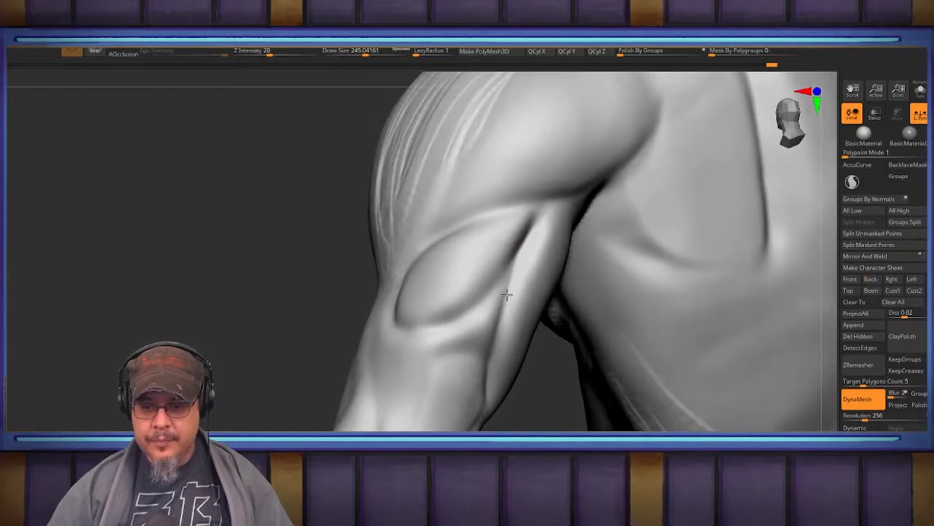
Cover the outer triceps head with clay strokes following its fibres at a draw size of about 223.
key(s)
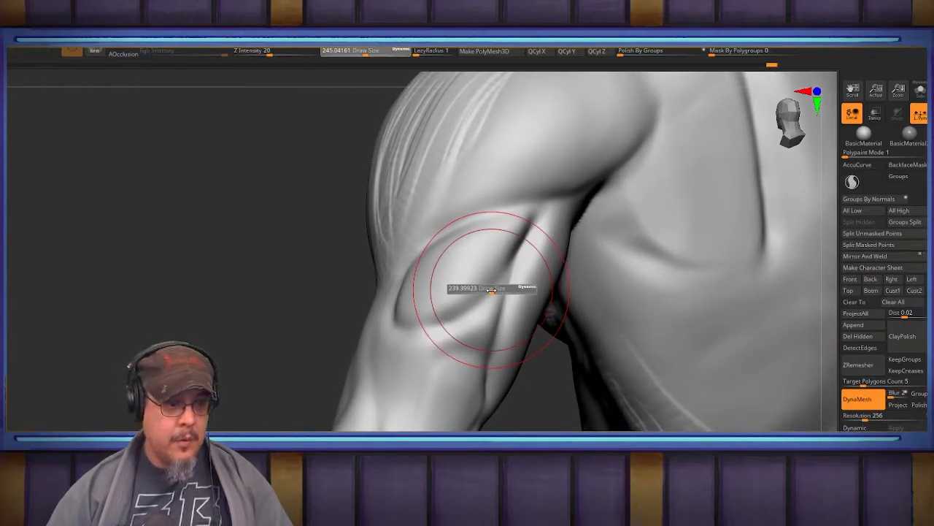
drag(491, 290, 490, 289)
alt+right_drag(492, 287, 526, 296)
drag(555, 242, 485, 326)
mouse_move(540, 261)
mouse_down()
mouse_move(499, 308)
mouse_move(462, 329)
mouse_up()
mouse_move(471, 275)
mouse_down()
mouse_move(450, 282)
mouse_move(465, 309)
mouse_move(487, 309)
mouse_up()
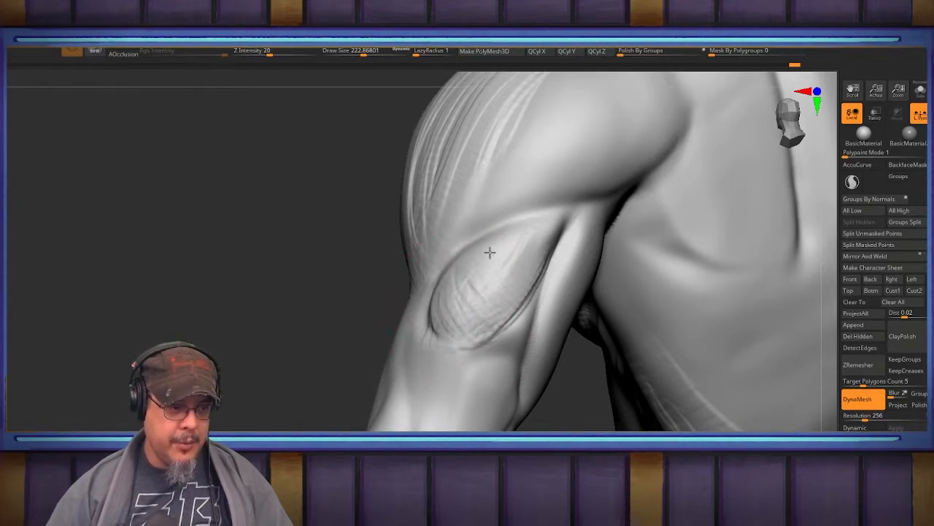
drag(506, 305, 526, 292)
drag(549, 232, 473, 293)
right_drag(536, 270, 442, 266)
drag(561, 240, 519, 314)
Lay lengthwise clay strokes over the inner head of the triceps, working from below.
mouse_move(519, 378)
right_down()
mouse_move(535, 271)
mouse_move(622, 277)
right_up()
drag(596, 322, 552, 387)
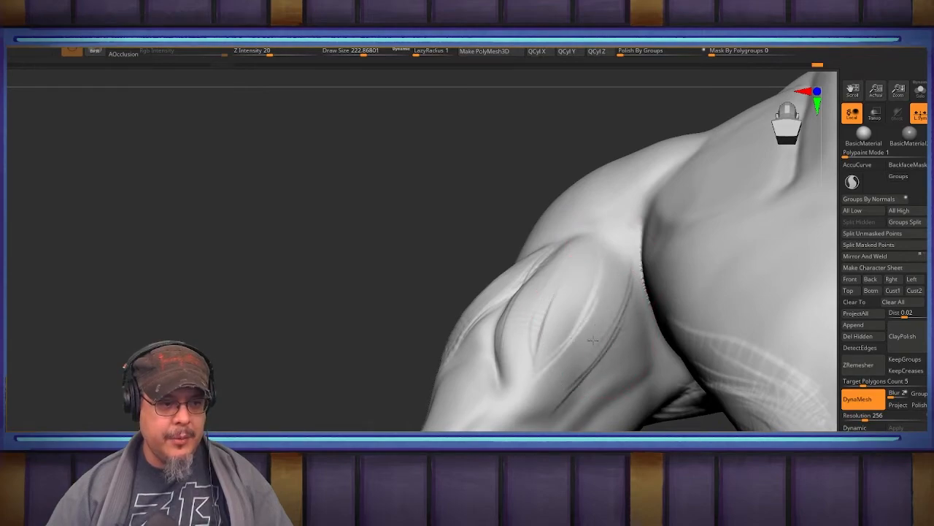
drag(571, 283, 532, 392)
mouse_move(536, 398)
right_down()
mouse_move(521, 394)
mouse_move(537, 251)
right_up()
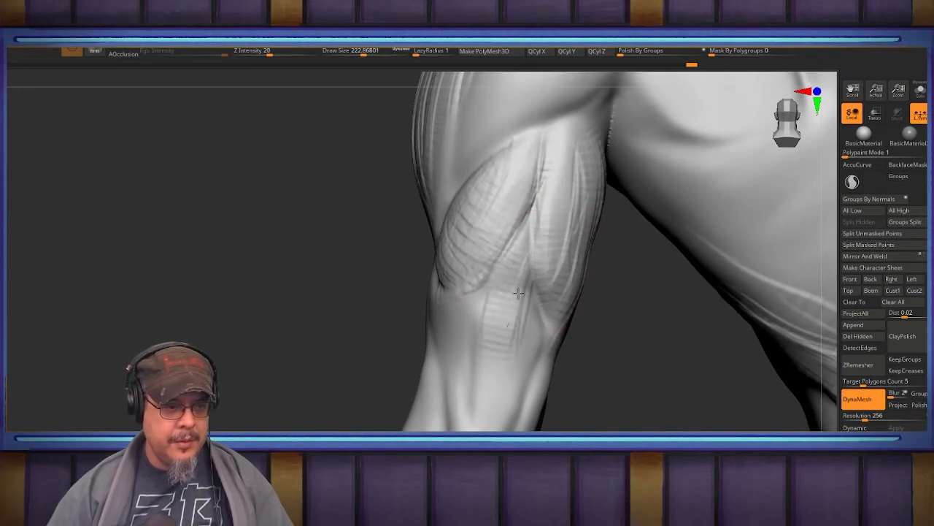
Fill the triceps tendon with clay strokes from between the muscle heads down to the elbow.
alt+right_drag(504, 426, 500, 327)
drag(561, 212, 532, 301)
drag(544, 171, 551, 178)
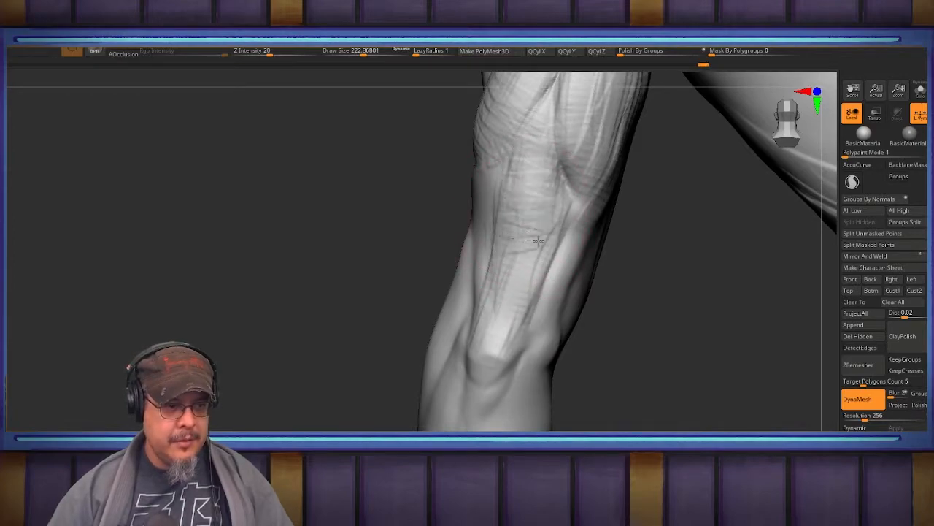
drag(508, 306, 504, 322)
mouse_move(504, 321)
right_down()
mouse_move(431, 306)
mouse_move(475, 227)
mouse_move(475, 285)
mouse_move(435, 328)
right_up()
key(s)
drag(442, 327, 419, 313)
drag(452, 283, 443, 269)
Lay clay strokes from below the outer triceps head down to the elbow at a draw size of about 158.
alt+right_drag(457, 341, 499, 166)
alt+right_drag(294, 144, 354, 243)
key(s)
drag(354, 245, 348, 285)
mouse_move(372, 230)
mouse_down()
mouse_move(379, 328)
mouse_move(369, 338)
mouse_up()
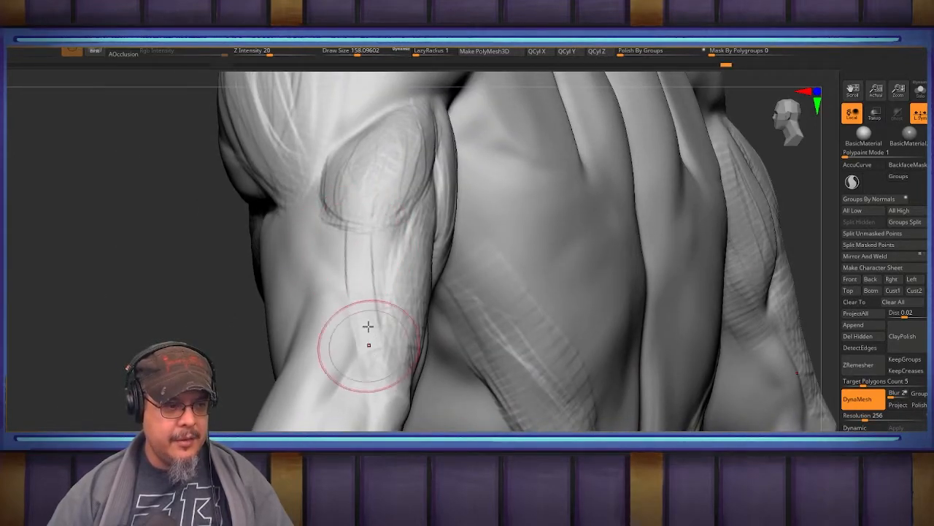
mouse_move(373, 372)
mouse_down()
mouse_move(355, 327)
mouse_move(356, 288)
mouse_up()
drag(361, 251, 402, 365)
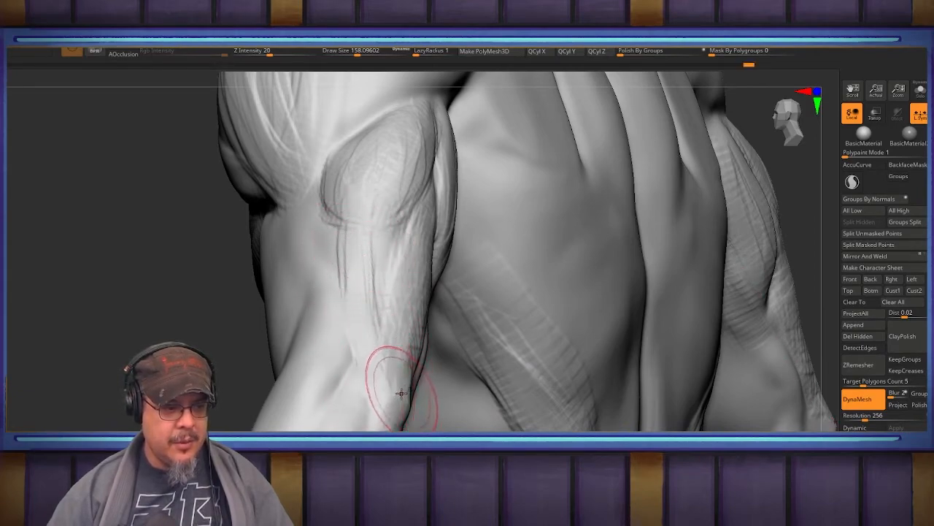
mouse_move(344, 257)
mouse_down()
mouse_move(349, 325)
mouse_move(355, 295)
mouse_move(380, 386)
mouse_up()
drag(353, 246, 361, 369)
Build up the lower inner triceps above the elbow with clay strokes and undo the last stroke.
mouse_move(353, 364)
right_down()
mouse_move(316, 328)
mouse_move(359, 384)
mouse_move(334, 294)
mouse_move(368, 242)
mouse_move(435, 236)
right_up()
mouse_move(511, 245)
mouse_down()
mouse_move(378, 303)
mouse_move(375, 295)
mouse_move(501, 218)
mouse_move(522, 217)
mouse_up()
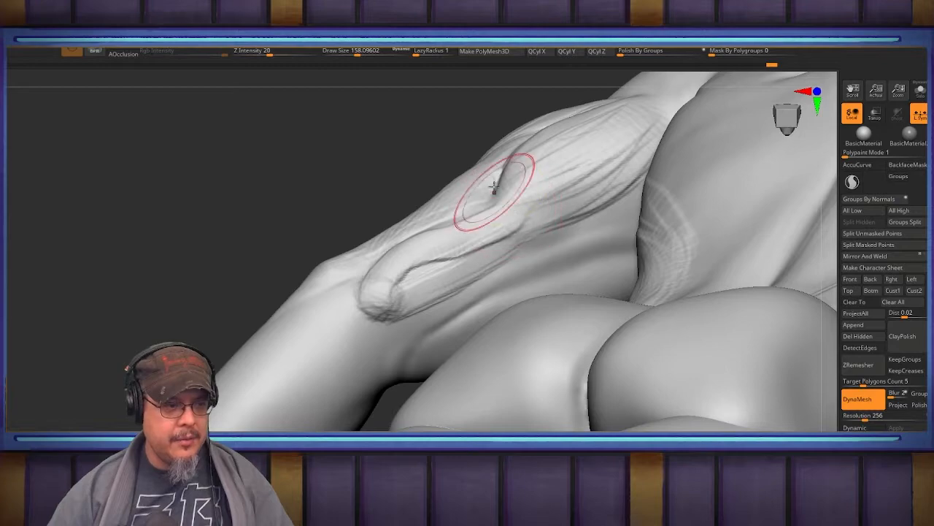
key(ctrl+z)
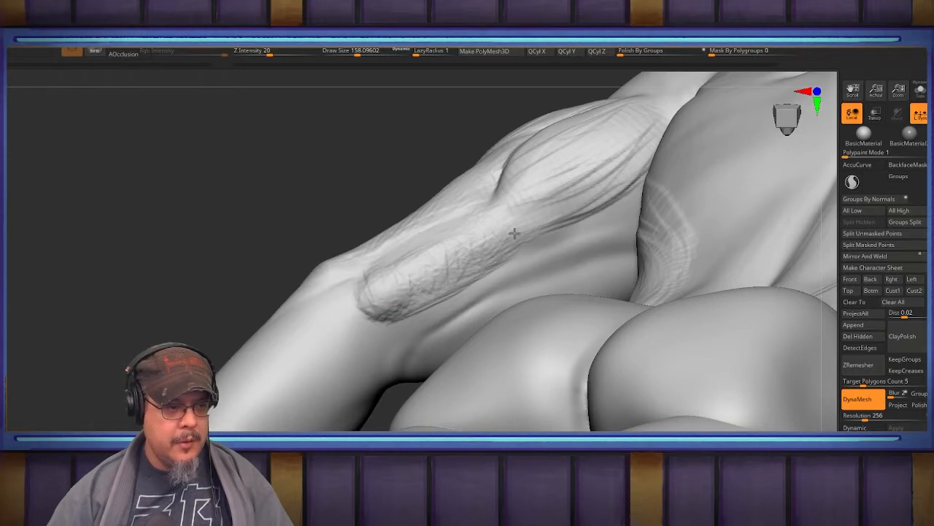
right_drag(504, 215, 532, 250)
Build up the front of the biceps with clay strokes down its length at a draw size of about 351.
mouse_move(391, 283)
ctrl+right_down()
mouse_move(369, 253)
mouse_move(496, 237)
mouse_move(576, 246)
mouse_move(620, 224)
mouse_move(631, 241)
mouse_move(626, 274)
mouse_move(602, 254)
mouse_move(601, 285)
mouse_move(625, 261)
mouse_move(603, 253)
mouse_move(608, 206)
mouse_move(598, 222)
ctrl+right_up()
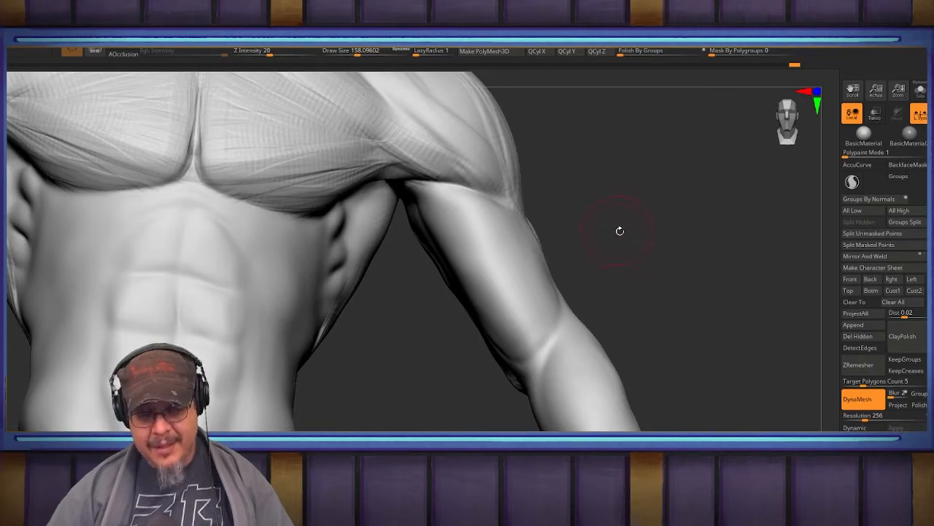
right_drag(633, 252, 588, 274)
drag(532, 272, 535, 271)
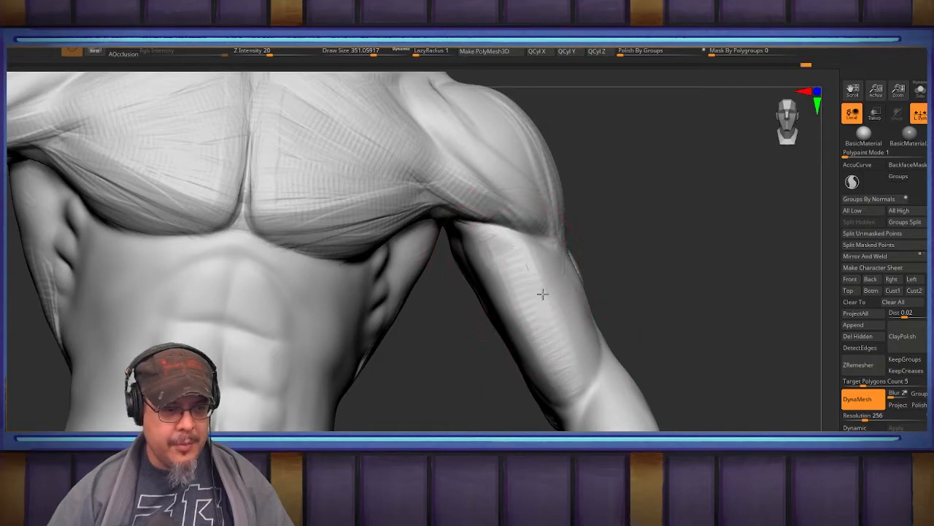
mouse_move(646, 295)
right_down()
mouse_move(662, 311)
mouse_move(645, 216)
mouse_move(635, 238)
right_up()
mouse_move(580, 270)
right_down()
mouse_move(689, 218)
mouse_move(568, 260)
mouse_move(646, 285)
mouse_move(478, 241)
mouse_move(544, 236)
mouse_move(523, 239)
right_up()
Flatten the biceps with the TrimDynamic brush at a draw size of about 268 and smooth its surface.
key(s)
drag(471, 243, 462, 244)
right_drag(548, 228, 442, 225)
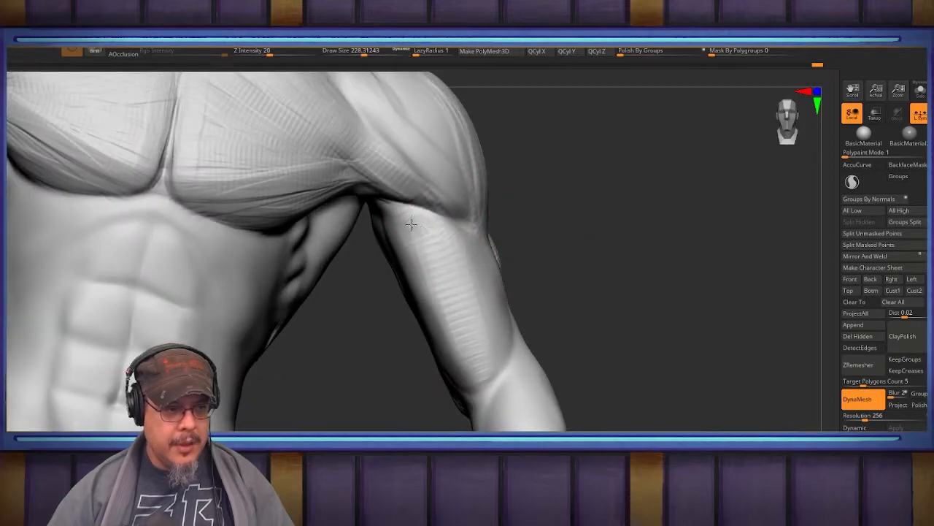
key(b)
key(t)
key(d)
drag(446, 227, 428, 253)
key(s)
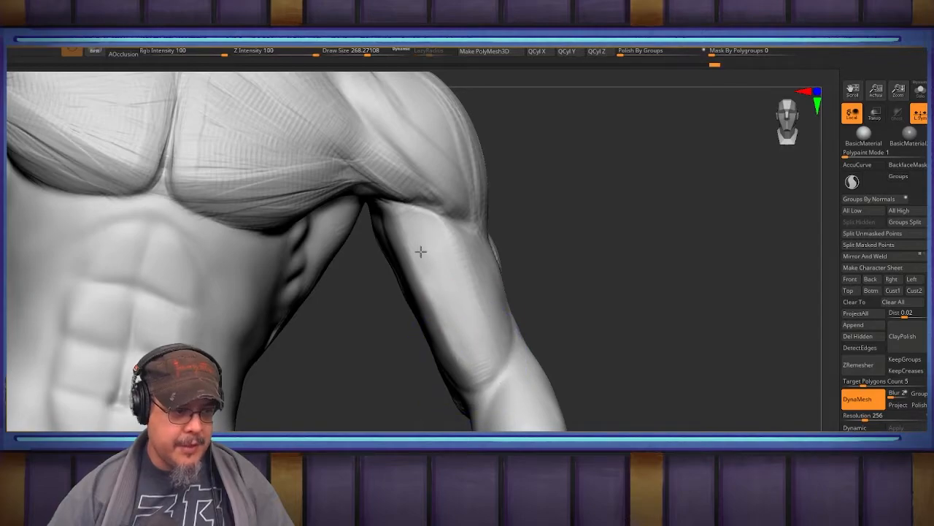
mouse_move(581, 297)
mouse_down()
mouse_move(584, 308)
mouse_move(478, 312)
mouse_move(598, 305)
mouse_move(603, 247)
mouse_move(567, 289)
mouse_move(547, 284)
mouse_up()
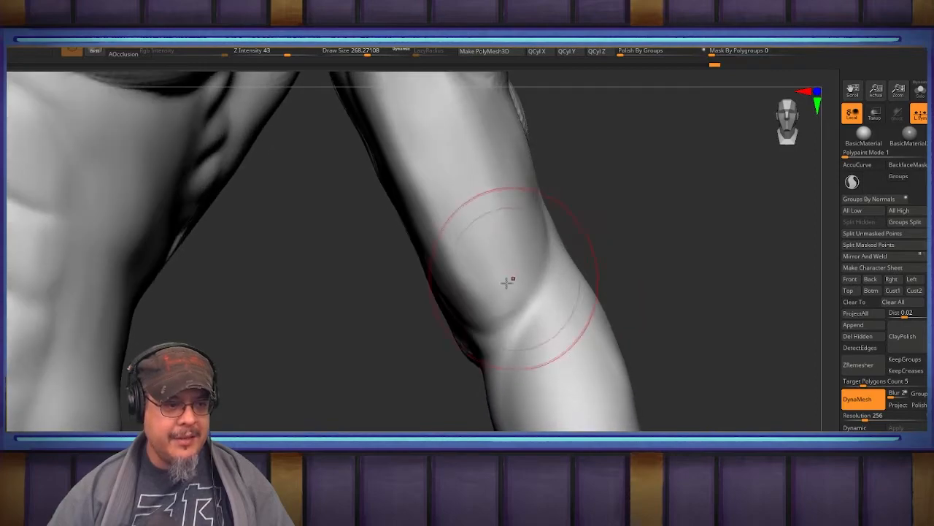
Try to carve the lower edge of the biceps near the elbow crease with the DamStandard brush.
key(b)
key(d)
key(s)
key(s)
drag(495, 352, 533, 346)
key(ctrl+z)
Stroke down the outer side of the biceps with the Inflat brush at a draw size of about 197 and smooth it.
key(b)
key(d)
key(s)
key(b)
key(i)
key(n)
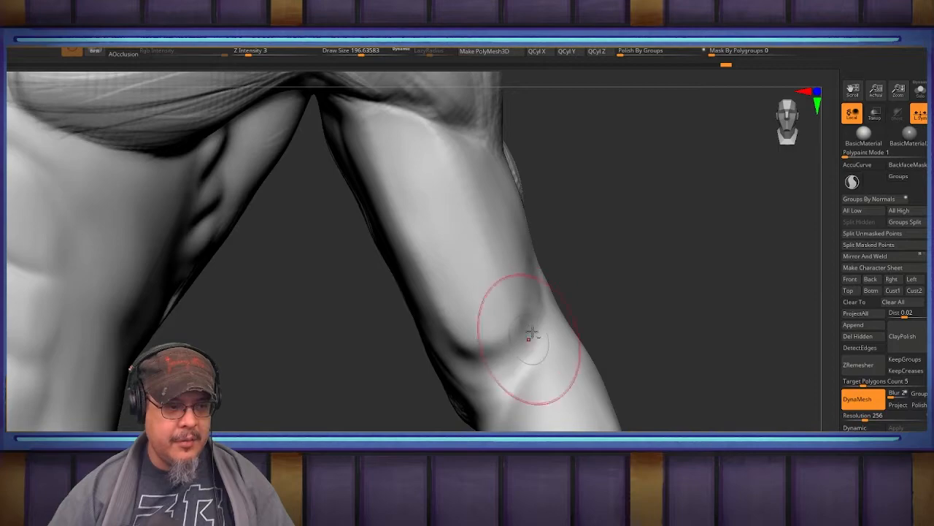
mouse_move(631, 255)
mouse_down()
mouse_move(618, 256)
mouse_move(688, 313)
mouse_move(463, 242)
mouse_up()
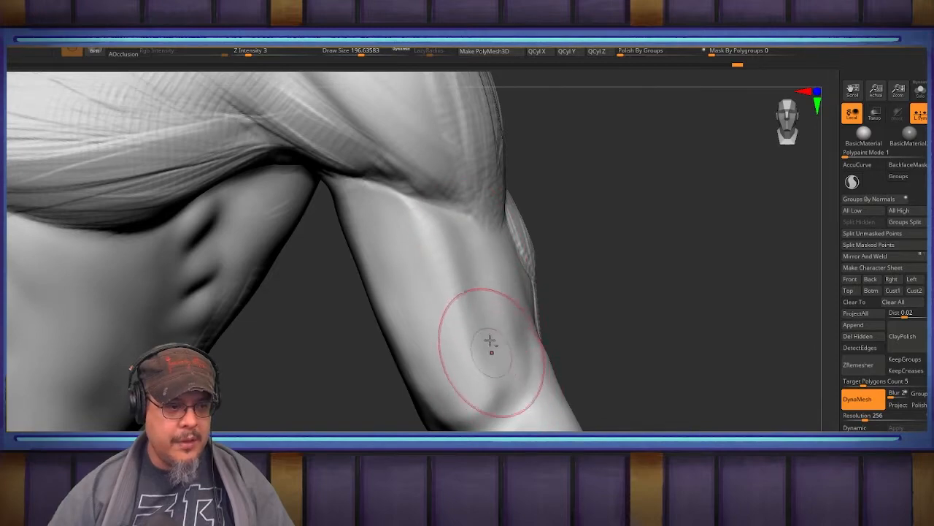
drag(446, 217, 506, 375)
shift+drag(464, 261, 465, 299)
Shape the inner upper arm between the biceps and triceps with lengthwise strokes and smooth them.
right_drag(504, 361, 373, 263)
drag(338, 252, 426, 398)
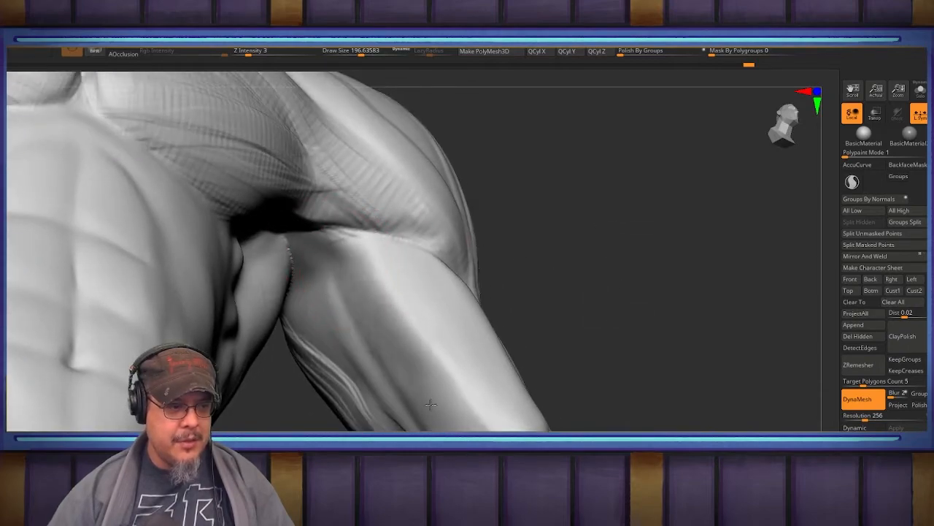
drag(397, 367, 442, 429)
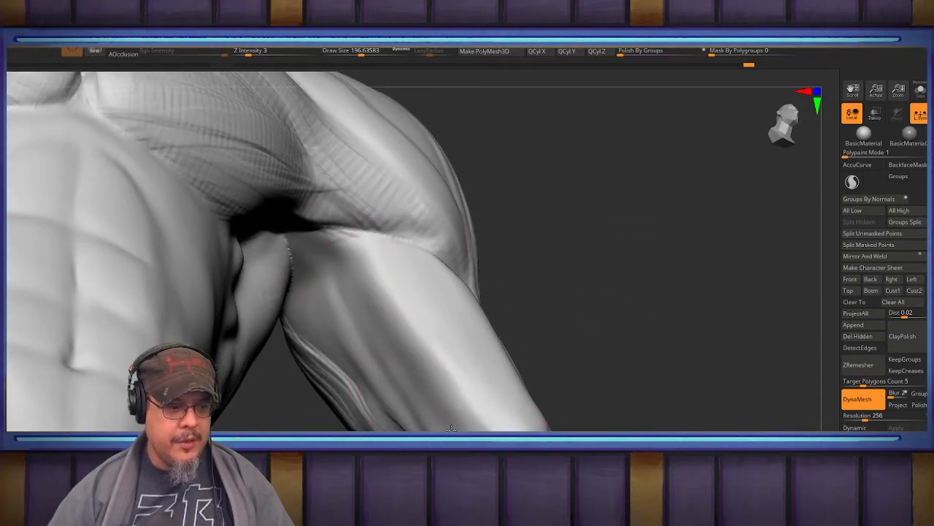
mouse_move(349, 264)
mouse_down()
mouse_move(426, 361)
mouse_move(399, 307)
mouse_up()
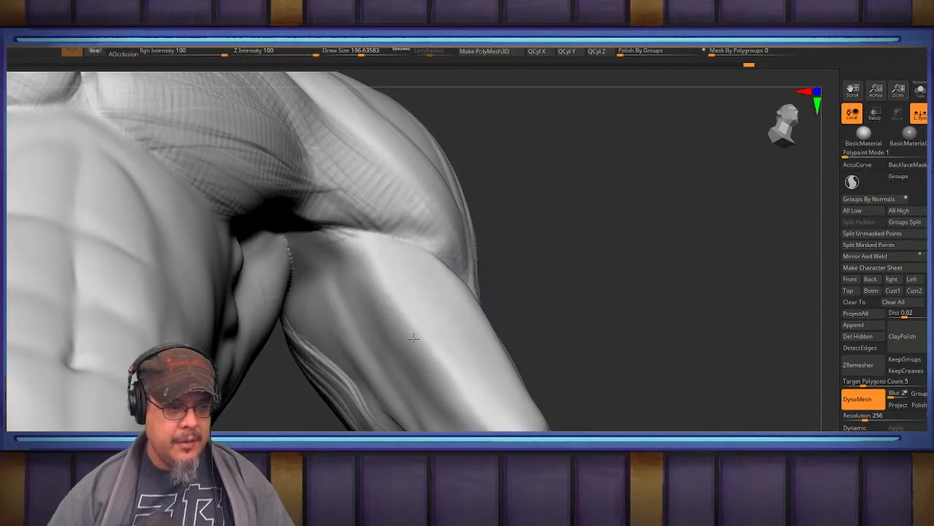
shift+drag(484, 389, 473, 371)
shift+drag(397, 290, 417, 327)
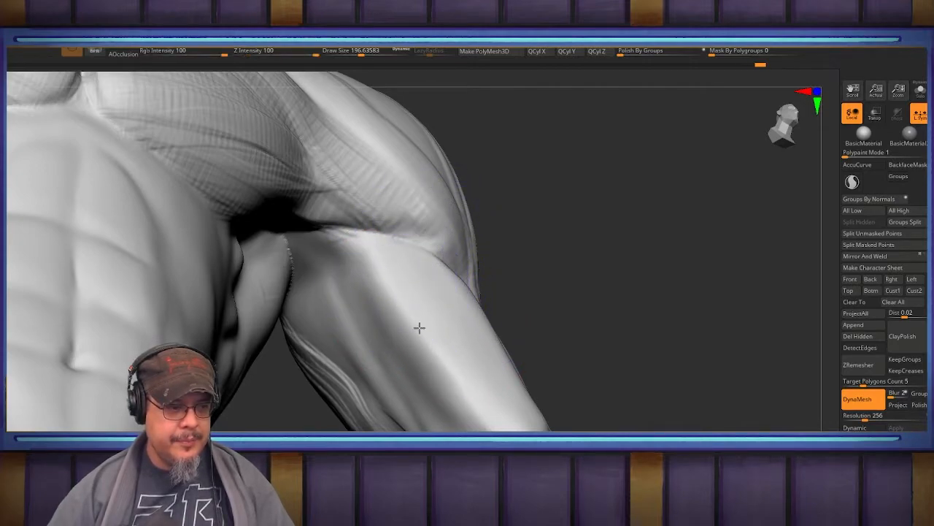
Load the Smooth Stronger brush from the Smooth folder of the brush library.
key(comma)
click(34, 78)
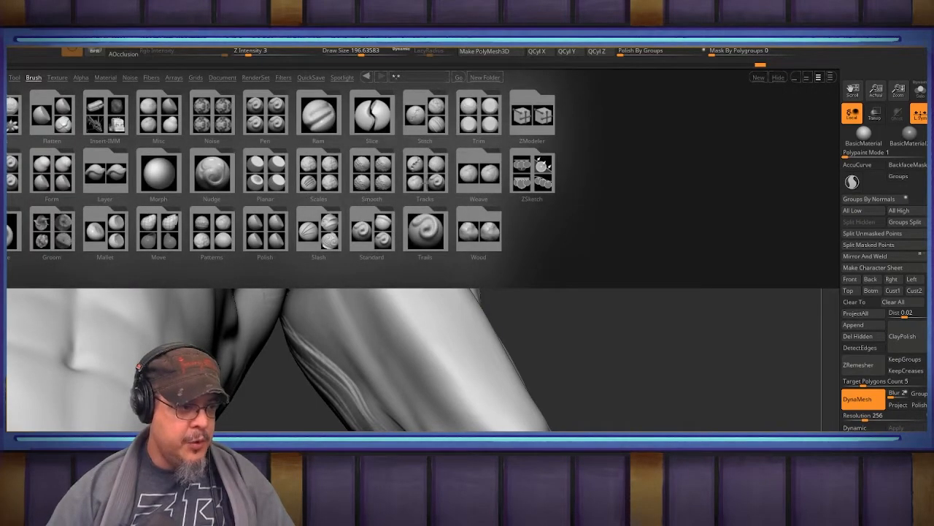
click(377, 173)
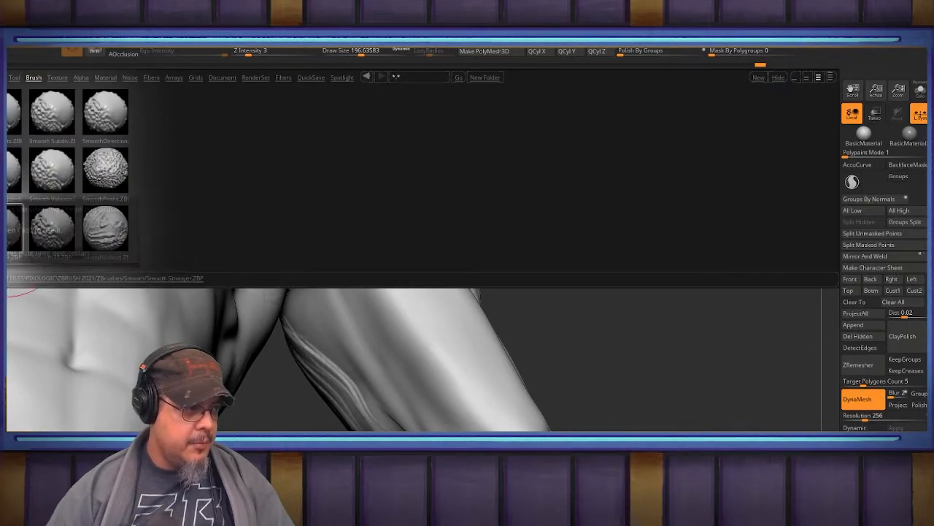
double_click(9, 235)
click(29, 253)
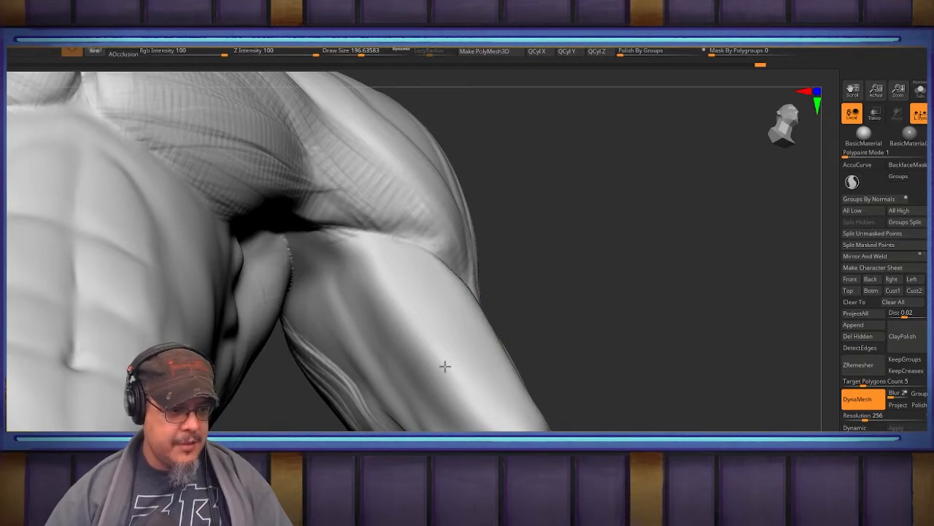
Smooth and soften the outer side of the upper arm just below the deltoid's lower tip.
mouse_move(517, 311)
mouse_down()
mouse_move(570, 334)
mouse_move(605, 261)
mouse_move(592, 269)
mouse_move(666, 300)
mouse_move(601, 215)
mouse_move(664, 270)
mouse_move(532, 197)
mouse_up()
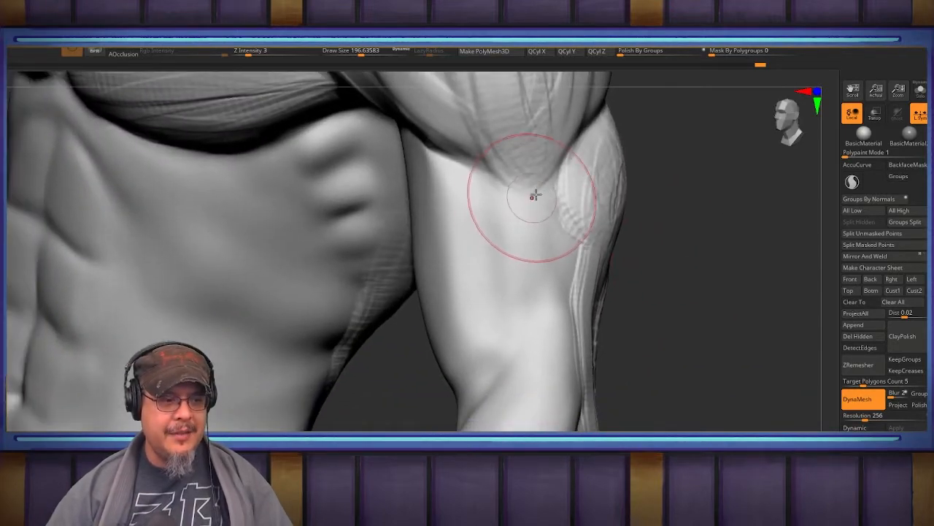
key(ctrl)
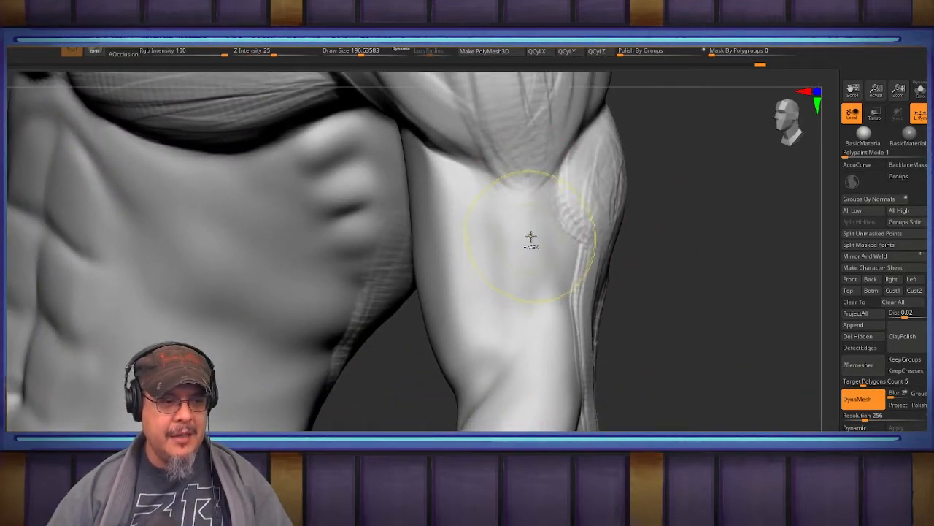
drag(719, 317, 511, 246)
drag(506, 299, 539, 326)
mouse_move(613, 259)
mouse_down()
mouse_move(577, 307)
mouse_move(517, 307)
mouse_up()
mouse_move(494, 264)
mouse_down()
mouse_move(513, 313)
mouse_move(544, 329)
mouse_up()
Build up the brachialis on the outer arm from below the deltoid to the elbow crease with the ClayBuildup brush.
mouse_move(703, 222)
alt+mouse_down()
mouse_move(713, 212)
mouse_move(720, 87)
alt+mouse_up()
key(b)
key(c)
key(b)
drag(564, 208, 517, 346)
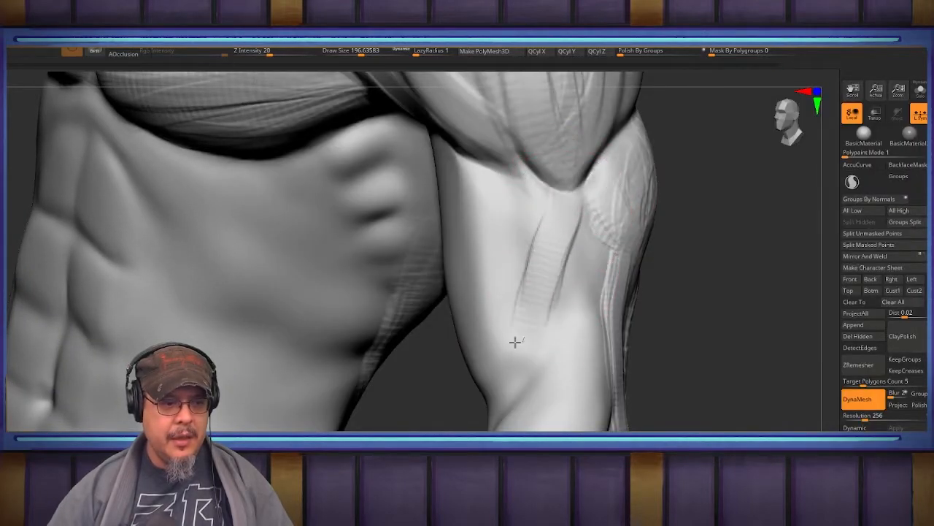
mouse_move(561, 249)
right_down()
mouse_move(533, 209)
mouse_move(595, 263)
mouse_move(379, 244)
right_up()
mouse_move(511, 290)
mouse_down()
mouse_move(380, 365)
mouse_move(469, 320)
mouse_up()
mouse_move(384, 364)
right_down()
mouse_move(398, 376)
mouse_move(426, 308)
mouse_move(401, 316)
right_up()
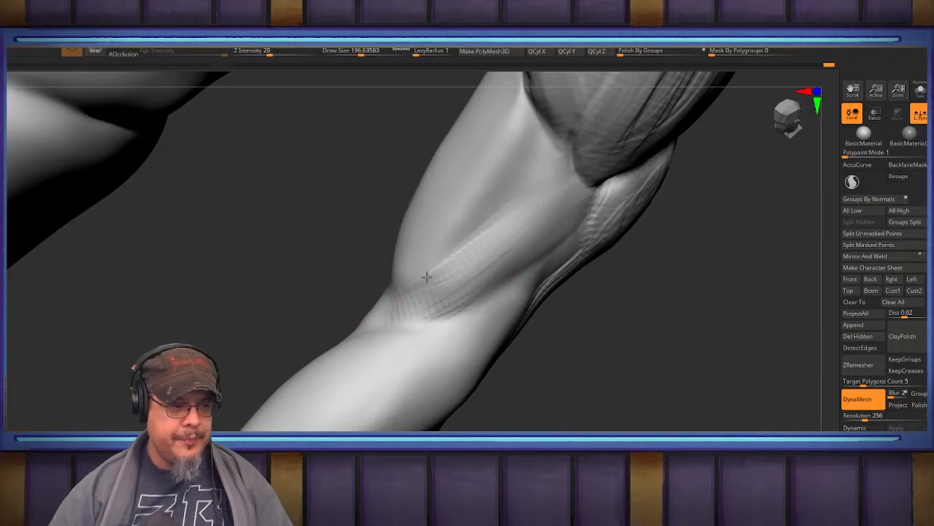
mouse_move(431, 281)
right_down()
mouse_move(401, 308)
mouse_move(432, 276)
mouse_move(399, 279)
right_up()
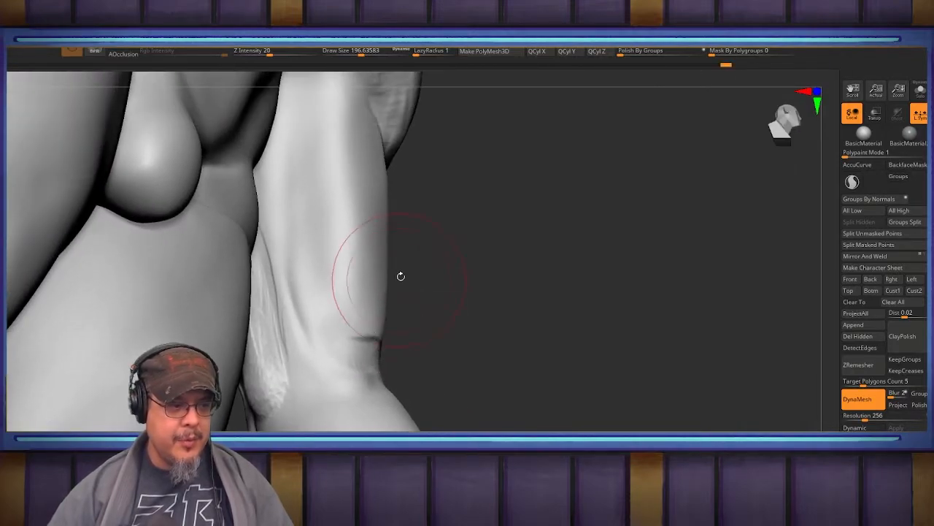
drag(378, 323, 352, 320)
Reshape the biceps and the outer upper arm contour with the Move brush at a draw size of about 239.
right_drag(337, 370, 365, 328)
right_drag(524, 265, 512, 321)
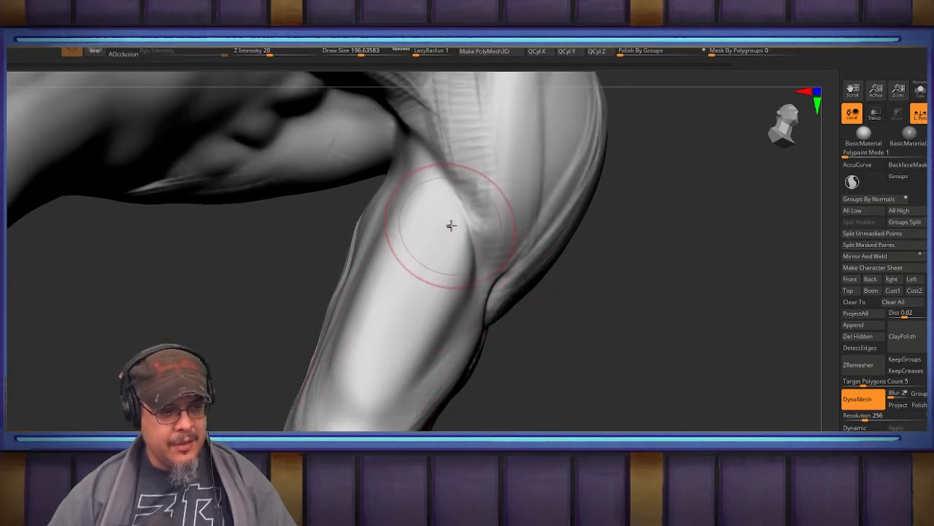
key(b)
key(m)
key(v)
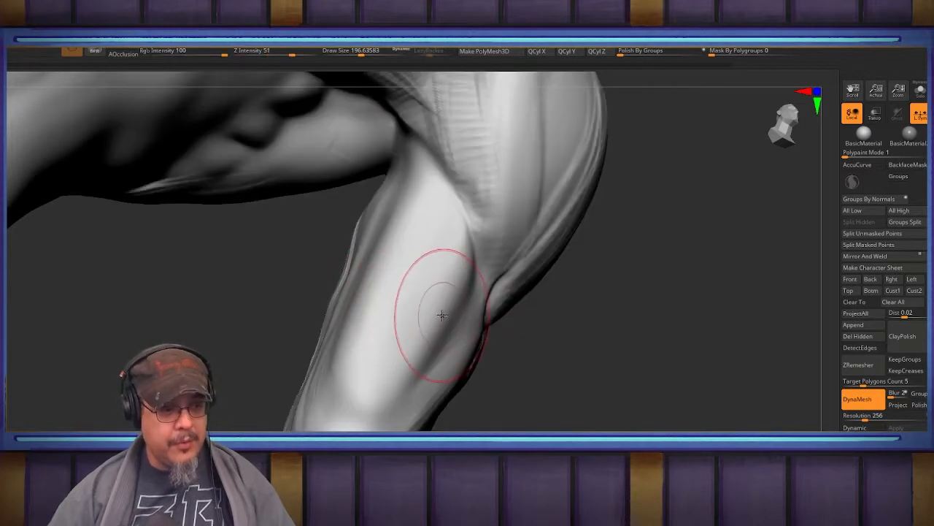
key(s)
drag(443, 314, 447, 314)
drag(468, 267, 462, 269)
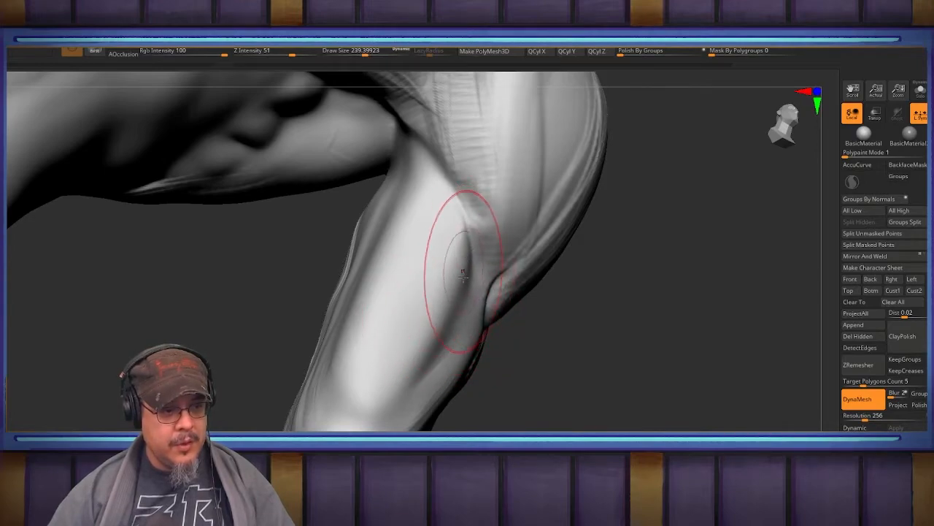
mouse_move(411, 356)
mouse_down()
mouse_move(415, 370)
mouse_move(344, 347)
mouse_up()
drag(378, 292, 370, 289)
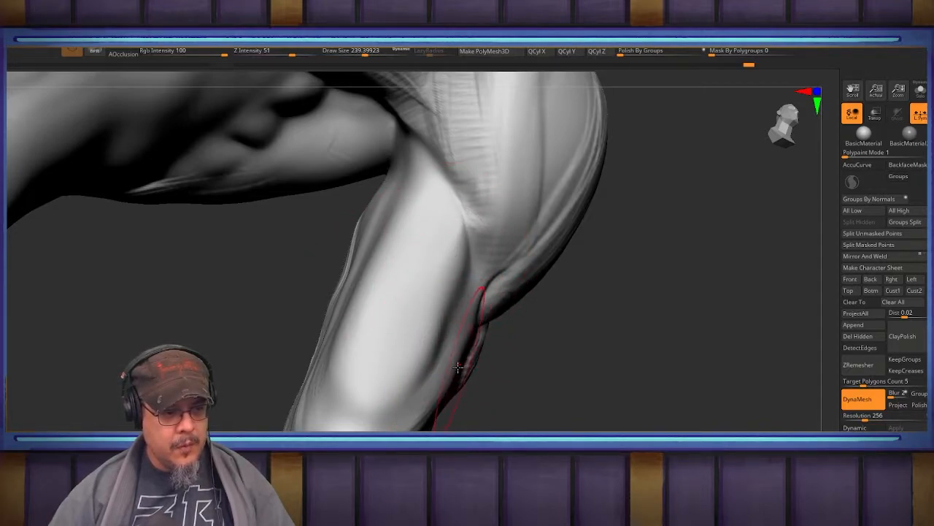
mouse_move(551, 348)
mouse_down()
mouse_move(463, 246)
mouse_move(498, 281)
mouse_move(477, 350)
mouse_up()
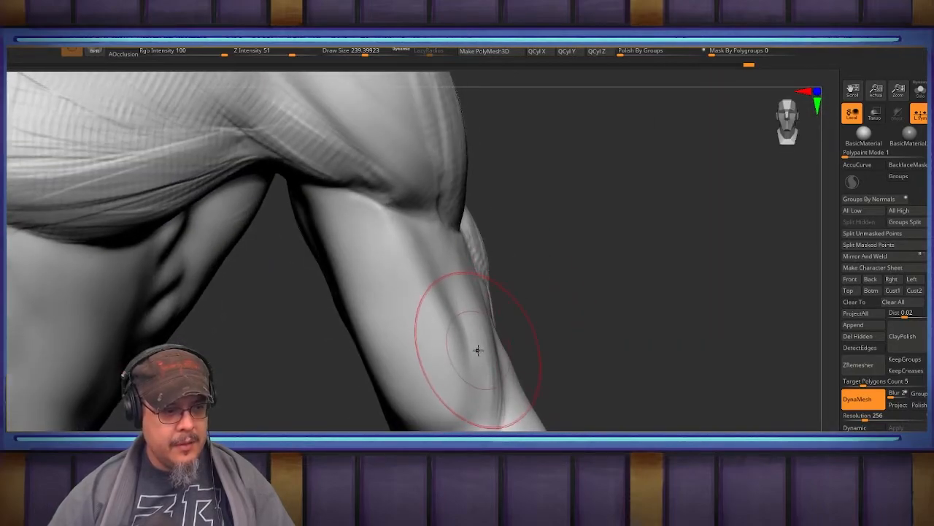
Define the lower inner edge of the biceps with lengthwise strokes towards the elbow at a draw size of about 154.
mouse_move(578, 298)
mouse_down()
mouse_move(518, 280)
mouse_move(580, 311)
mouse_move(570, 278)
mouse_move(606, 244)
mouse_move(579, 173)
mouse_up()
key(b)
key(d)
key(s)
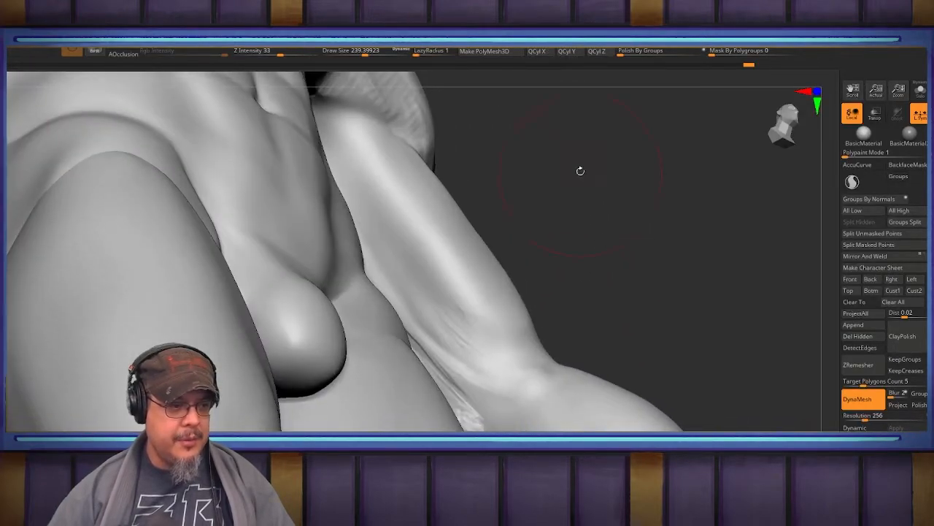
drag(609, 260, 641, 330)
key(s)
drag(396, 308, 386, 306)
drag(389, 275, 437, 365)
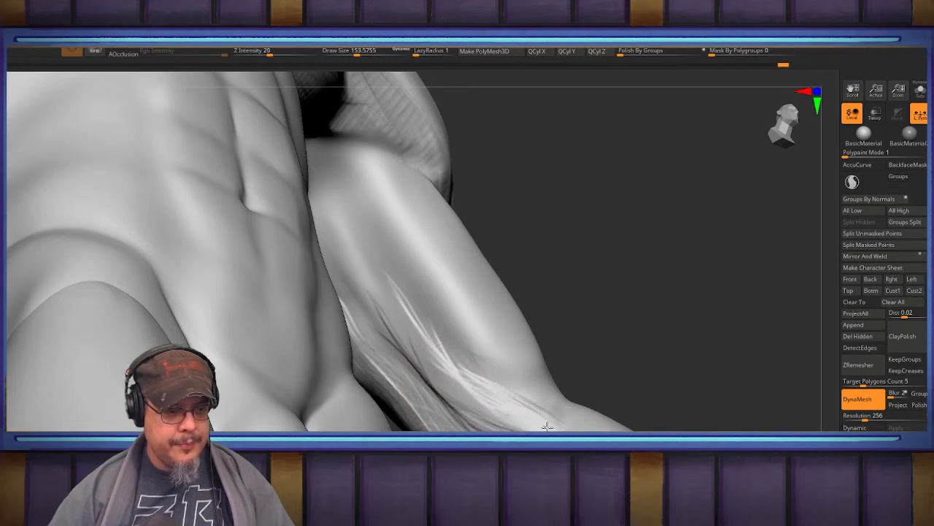
drag(478, 385, 428, 343)
Add lengthwise muscle strands on the inner upper arm just below the armpit.
drag(628, 241, 522, 276)
mouse_move(344, 262)
mouse_down()
mouse_move(373, 311)
mouse_move(359, 330)
mouse_up()
drag(340, 264, 351, 314)
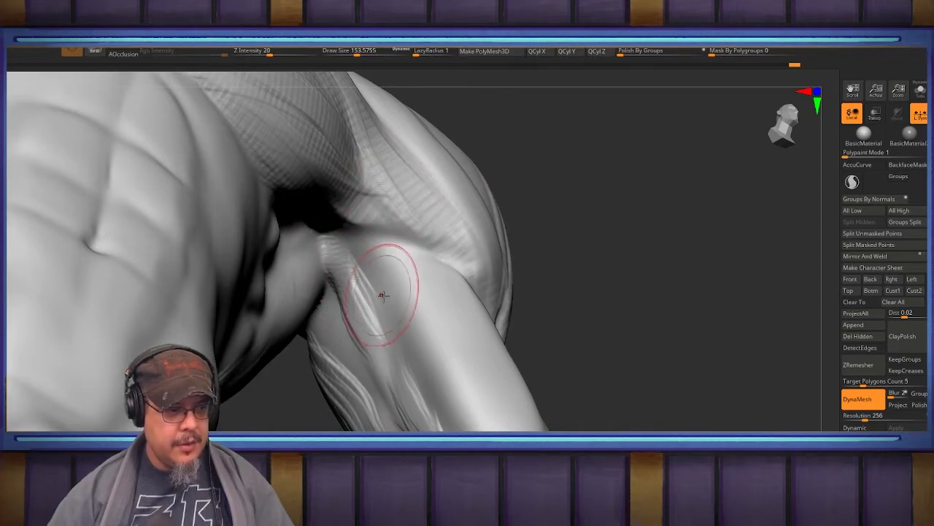
Build up the biceps tendon at the elbow crease and add muscle fibers on the outer arm below the deltoid.
mouse_move(468, 424)
mouse_down()
mouse_move(598, 348)
mouse_move(621, 273)
mouse_move(632, 273)
mouse_move(619, 285)
mouse_up()
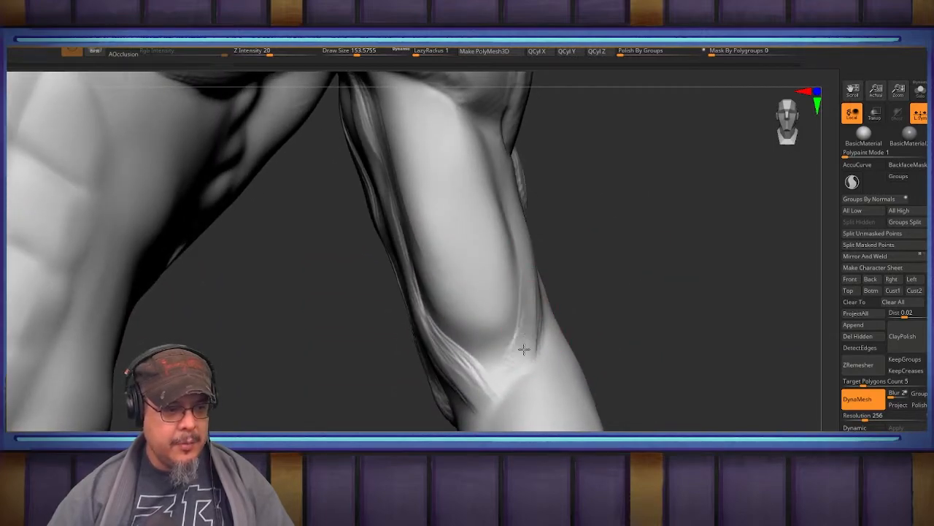
mouse_move(469, 368)
mouse_down()
mouse_move(451, 354)
mouse_move(519, 375)
mouse_move(519, 346)
mouse_up()
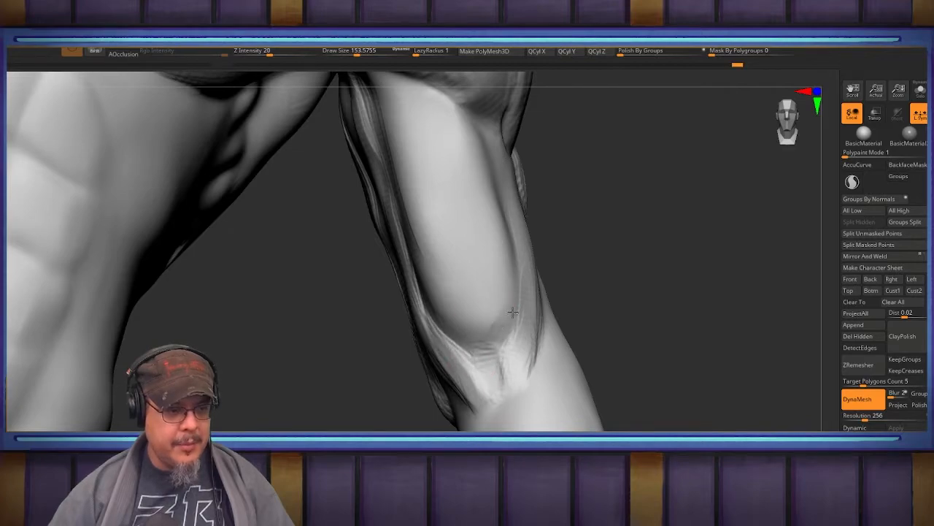
mouse_move(622, 359)
alt+mouse_down()
mouse_move(659, 230)
mouse_move(640, 219)
mouse_move(656, 301)
mouse_move(659, 288)
mouse_move(648, 280)
alt+mouse_up()
drag(466, 247, 406, 308)
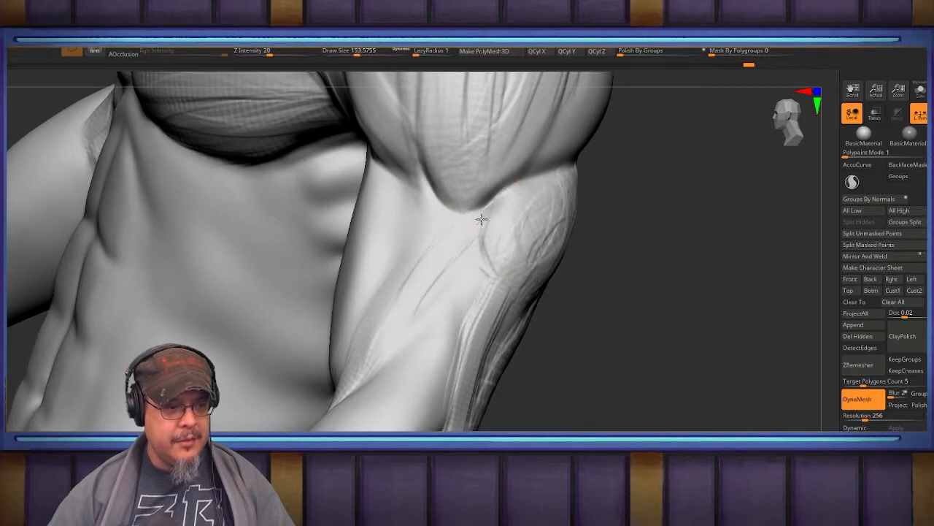
drag(470, 255, 479, 271)
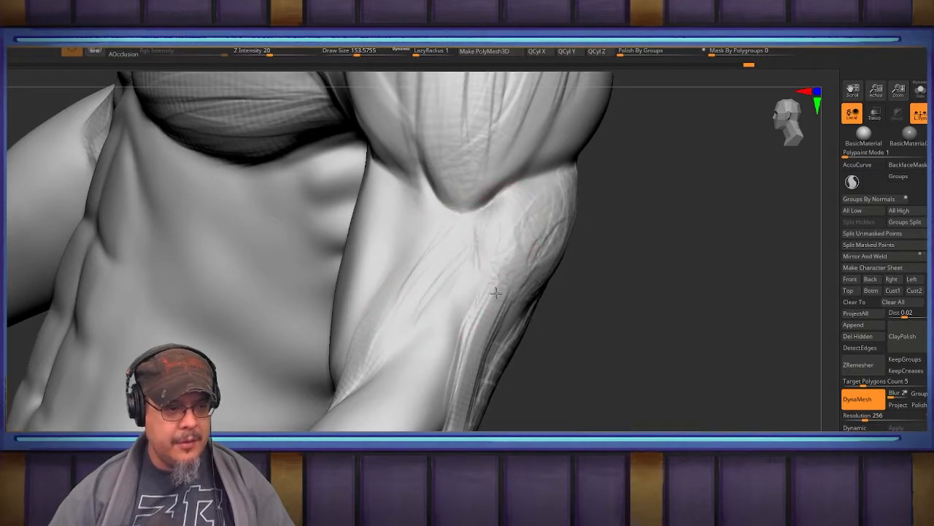
Lay muscle strokes along the outer forearm from the elbow down to the thumb side of the wrist.
mouse_move(599, 295)
mouse_down()
mouse_move(490, 182)
mouse_move(463, 305)
mouse_up()
alt+drag(531, 309, 602, 191)
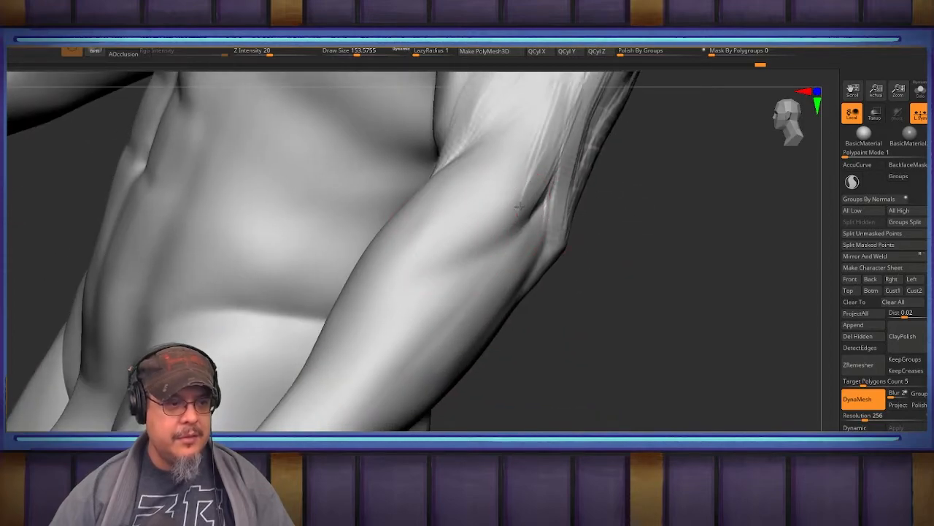
drag(464, 243, 410, 296)
mouse_move(596, 291)
mouse_down()
mouse_move(623, 309)
mouse_move(516, 292)
mouse_move(528, 276)
mouse_move(488, 341)
mouse_up()
mouse_move(511, 292)
mouse_down()
mouse_move(523, 338)
mouse_move(561, 157)
mouse_up()
drag(442, 303, 452, 374)
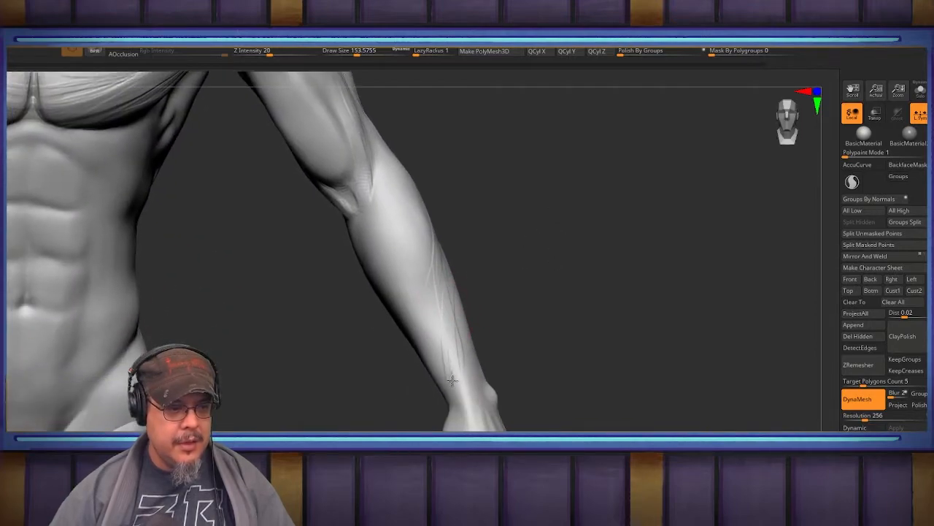
drag(573, 330, 493, 375)
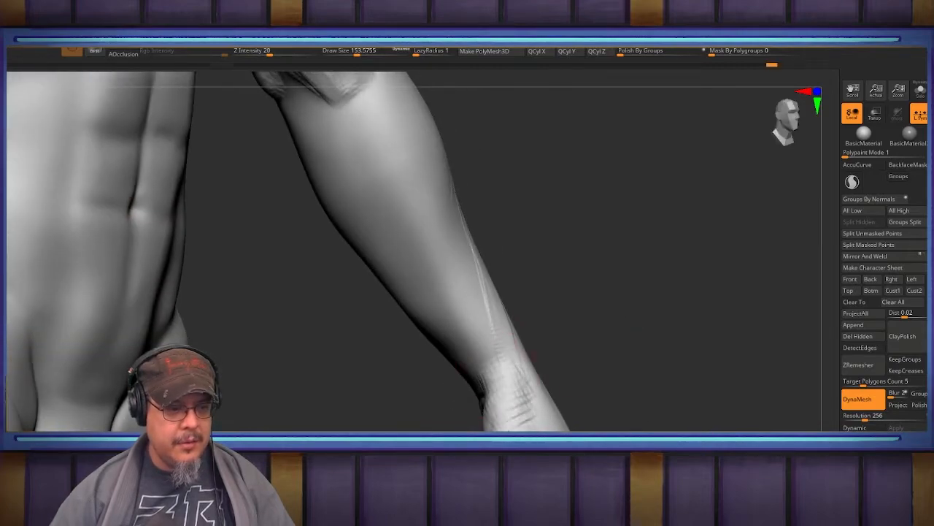
Adjust the shape of the forearm, wrist and hand with the Move brush at a draw size of about 338.
drag(595, 343, 584, 281)
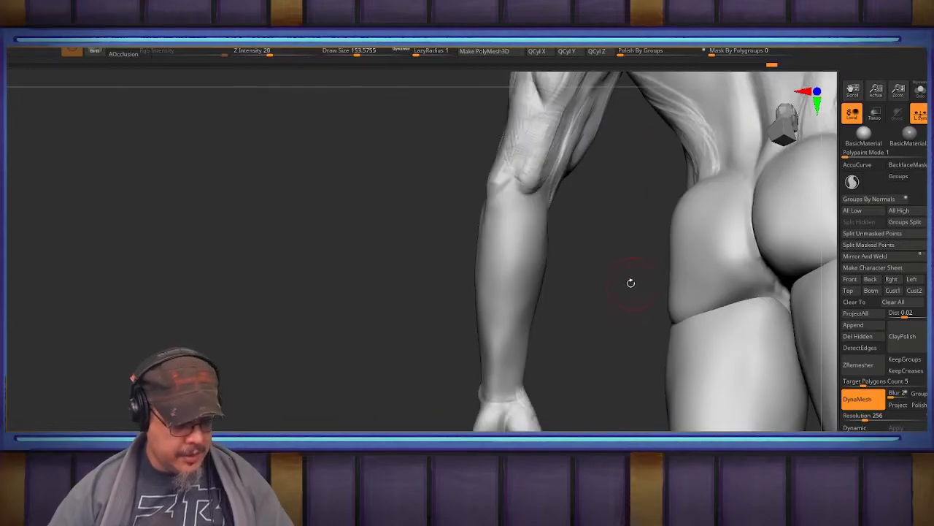
key(b)
key(m)
key(v)
key(s)
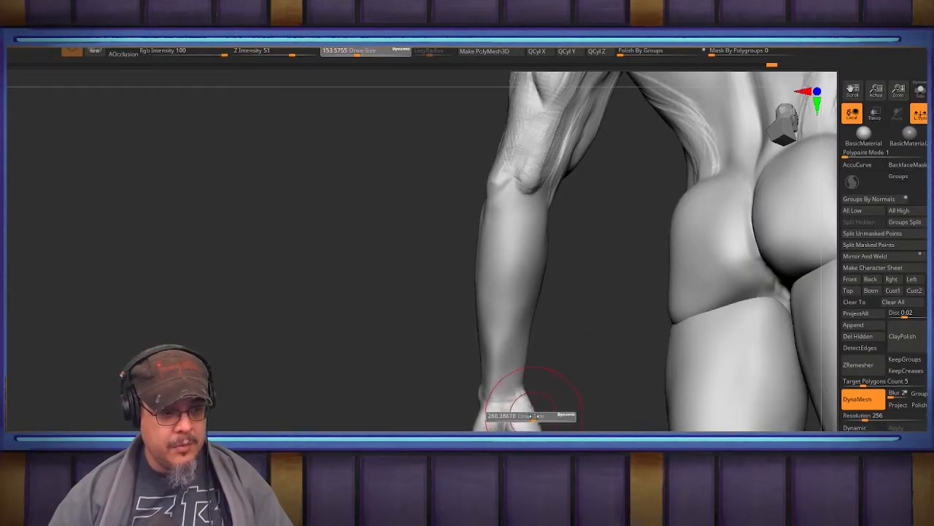
drag(534, 416, 537, 415)
drag(624, 396, 559, 343)
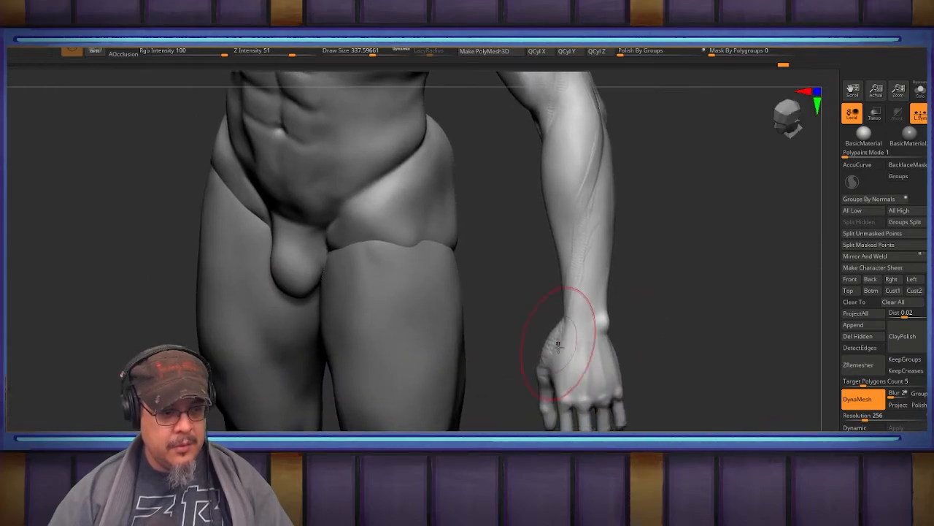
drag(672, 296, 554, 330)
drag(655, 360, 570, 325)
Carve the grooves between the outer forearm muscles below the elbow with the DamStandard brush at a draw size of about 268.
mouse_move(318, 421)
mouse_down()
mouse_move(333, 425)
mouse_move(285, 503)
mouse_up()
key(s)
drag(615, 297, 610, 297)
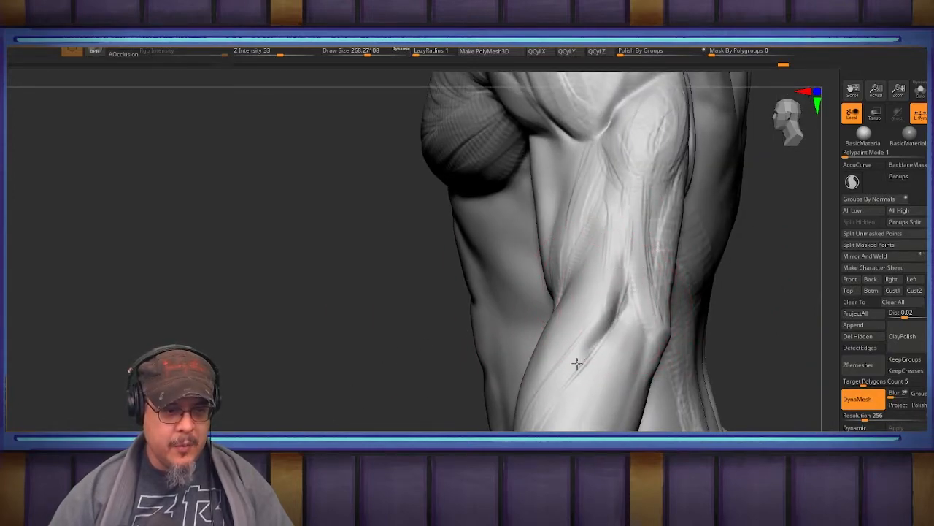
alt+drag(354, 396, 299, 320)
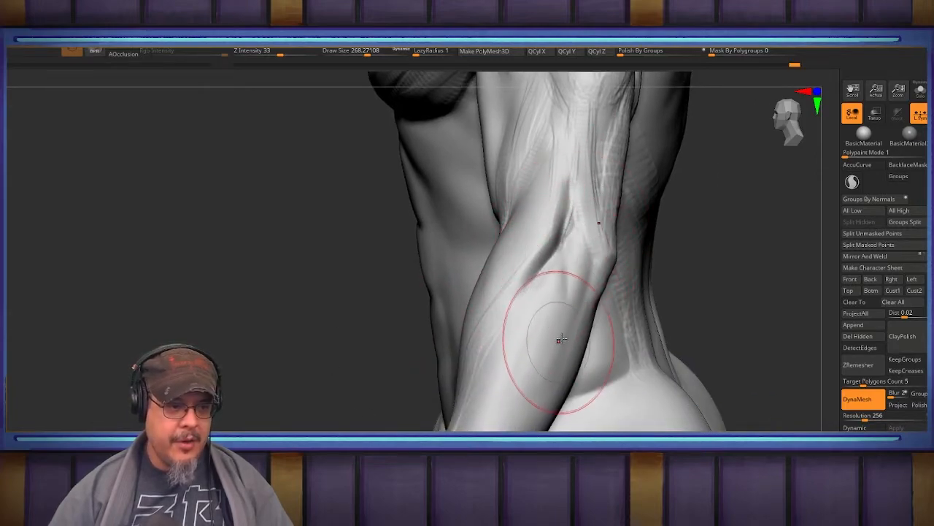
alt+drag(547, 382, 568, 260)
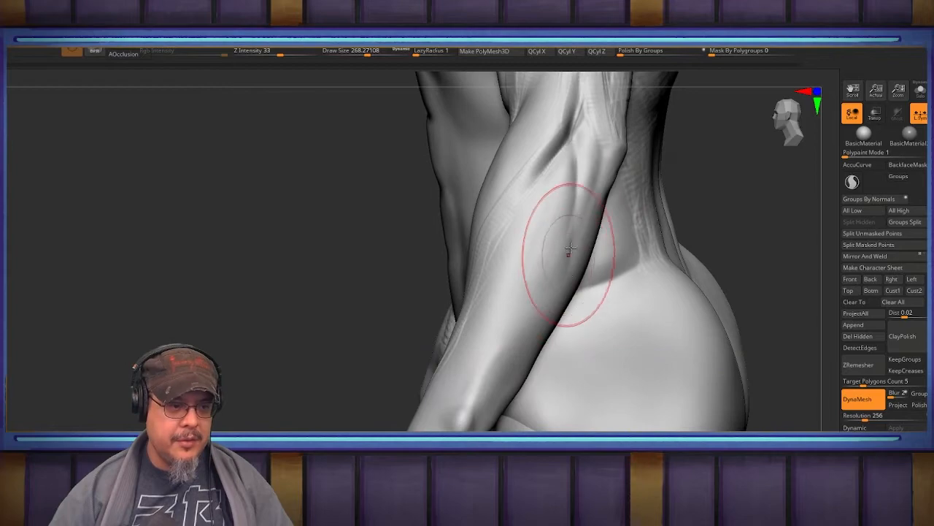
mouse_move(572, 197)
mouse_down()
mouse_move(553, 265)
mouse_move(519, 326)
mouse_move(449, 414)
mouse_up()
Carve the diagonal muscle separation across the front of the forearm down towards the wrist.
drag(276, 412, 319, 412)
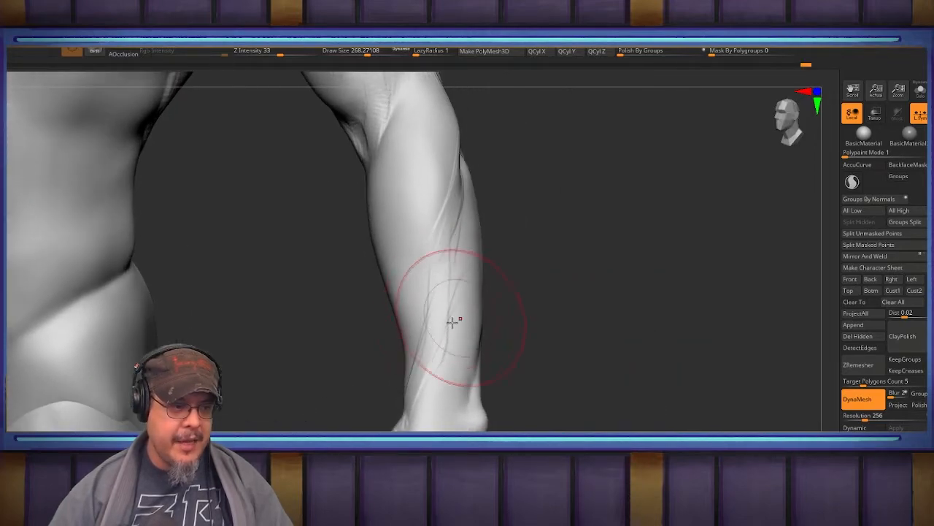
mouse_move(458, 213)
mouse_down()
mouse_move(426, 317)
mouse_move(422, 372)
mouse_move(420, 364)
mouse_up()
drag(662, 302, 492, 224)
mouse_move(537, 268)
right_down()
mouse_move(461, 282)
mouse_move(481, 298)
mouse_move(500, 239)
right_up()
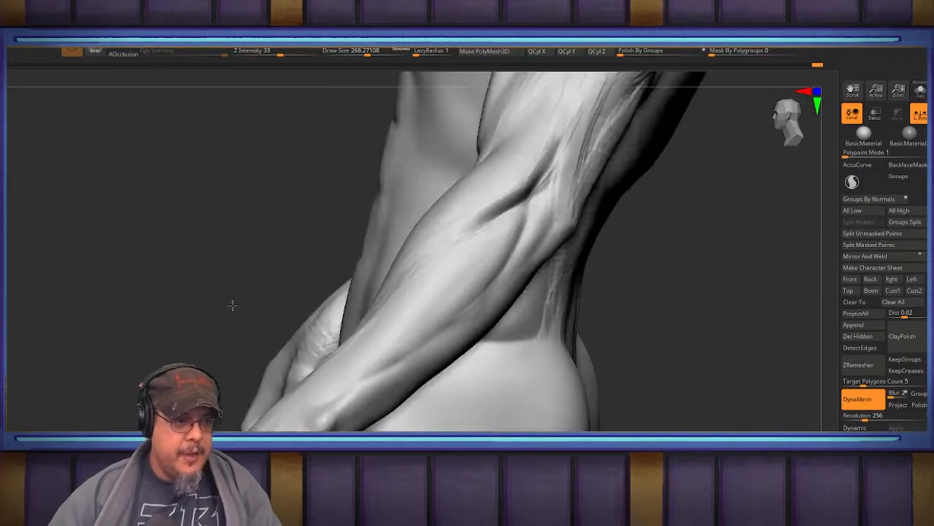
Build up the forearm extensors with diagonal strokes from the elbow to the wrist at a draw size of about 268.
mouse_move(229, 306)
right_down()
mouse_move(632, 290)
mouse_move(643, 280)
mouse_move(659, 287)
mouse_move(633, 296)
mouse_move(579, 254)
mouse_move(438, 267)
right_up()
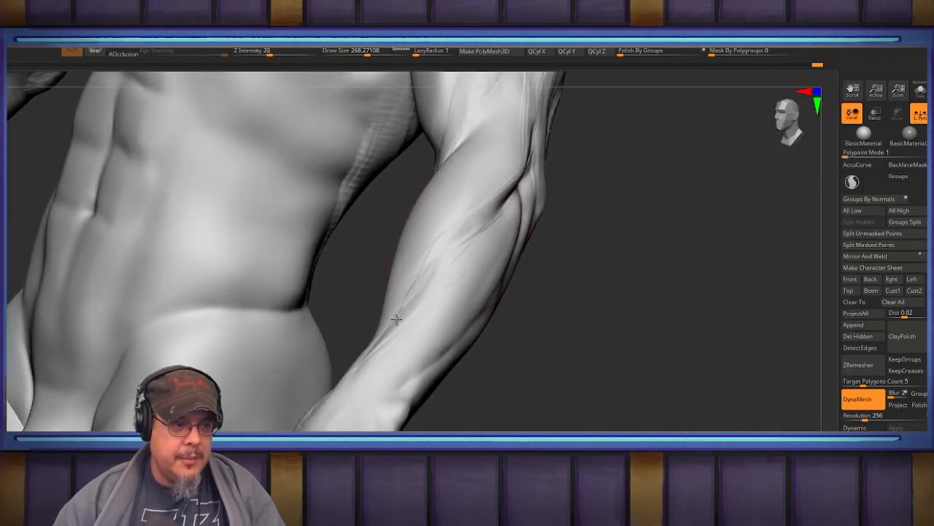
right_drag(544, 318, 518, 321)
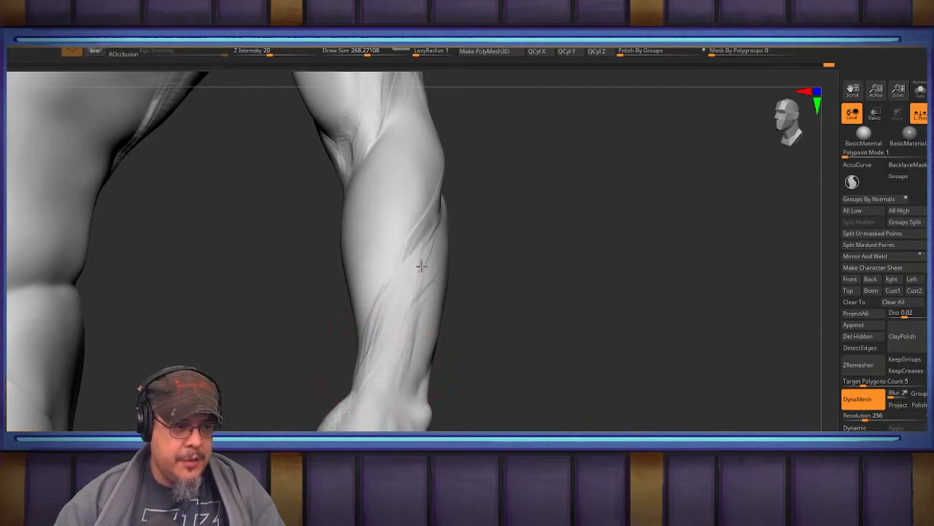
right_drag(500, 305, 347, 366)
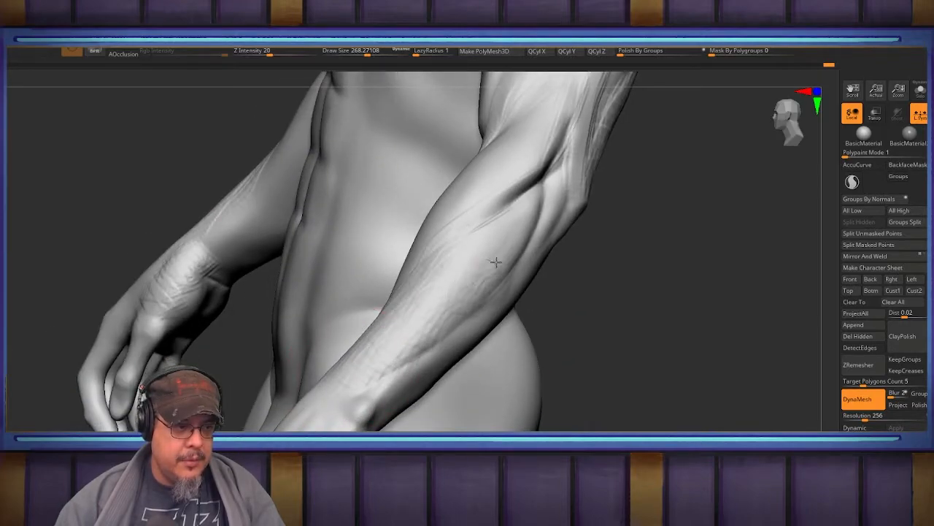
drag(527, 206, 473, 249)
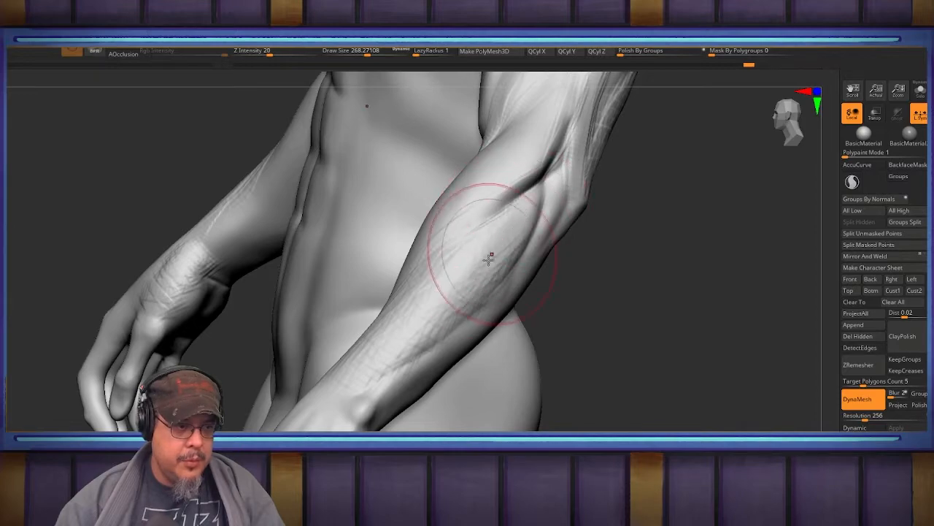
Detail the muscle origins around the outer elbow with short strokes at a draw size of 112.
mouse_move(671, 244)
mouse_down()
mouse_move(478, 256)
mouse_move(482, 283)
mouse_move(463, 291)
mouse_up()
right_drag(462, 292, 463, 298)
key(s)
mouse_move(464, 297)
mouse_down()
mouse_move(448, 297)
mouse_move(457, 283)
mouse_move(433, 365)
mouse_up()
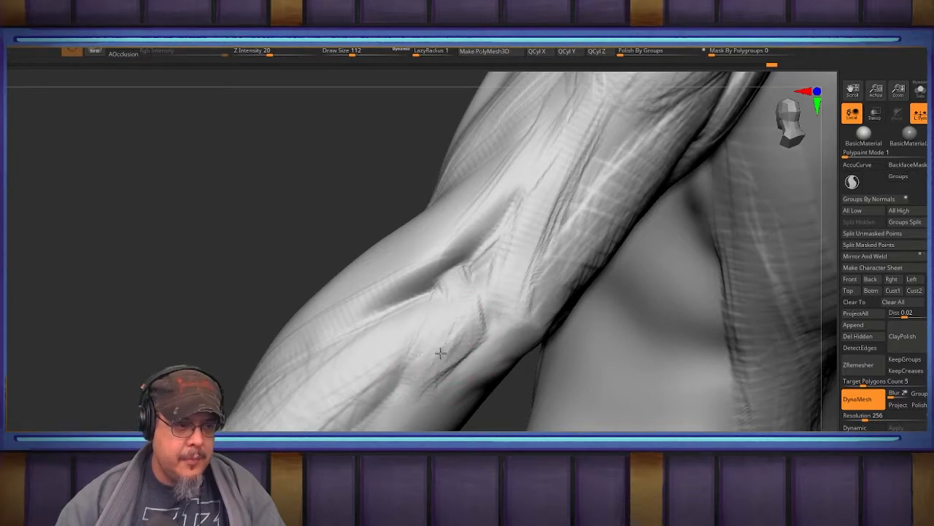
Set the draw size to about 197 and build up the forearm muscles on the front from the elbow crease to the wrist.
mouse_move(449, 282)
right_down()
mouse_move(442, 235)
mouse_move(422, 252)
mouse_move(544, 267)
mouse_move(579, 301)
mouse_move(563, 282)
mouse_move(584, 250)
mouse_move(559, 277)
mouse_move(594, 277)
mouse_move(570, 269)
right_up()
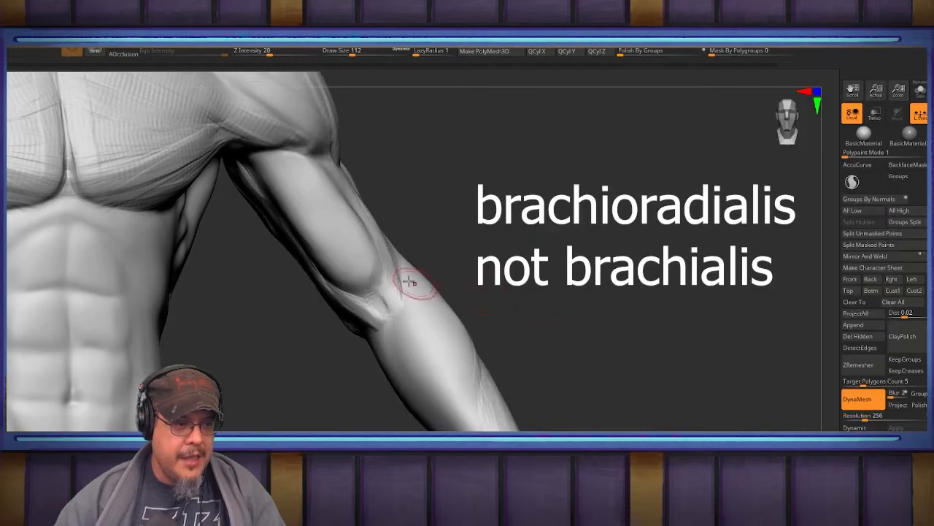
key(s)
drag(410, 294, 408, 295)
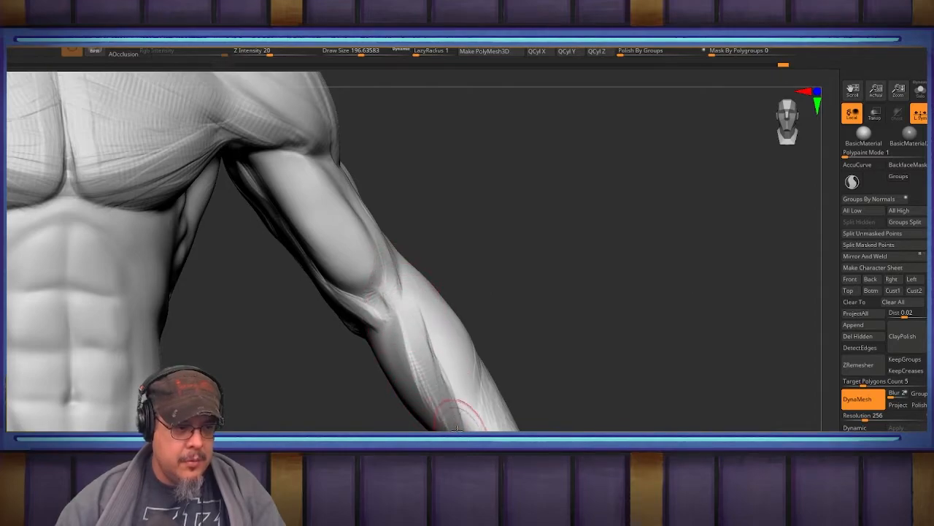
drag(575, 385, 442, 275)
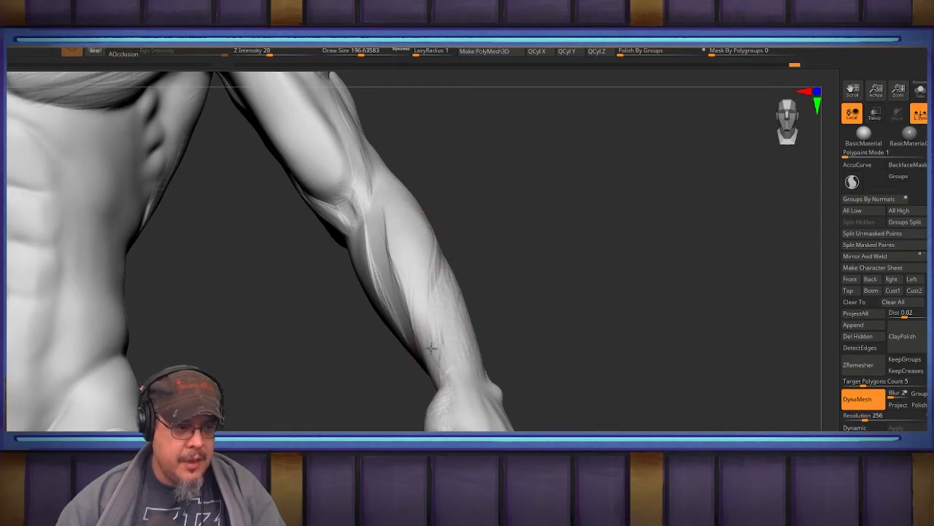
mouse_move(429, 353)
mouse_down()
mouse_move(555, 298)
mouse_move(532, 277)
mouse_move(555, 292)
mouse_move(575, 247)
mouse_move(321, 307)
mouse_move(493, 286)
mouse_move(334, 254)
mouse_up()
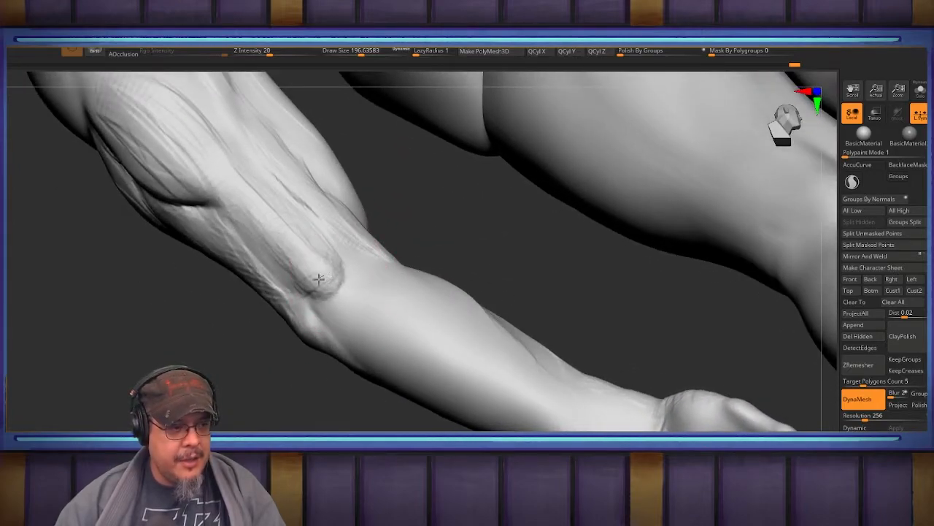
Outline and build up the muscle mass along the back of the forearm from the elbow point towards the wrist.
alt+right_drag(355, 263, 438, 323)
drag(349, 287, 398, 317)
alt+drag(533, 323, 519, 253)
mouse_move(425, 266)
mouse_down()
mouse_move(441, 263)
mouse_move(430, 267)
mouse_move(421, 303)
mouse_move(438, 343)
mouse_move(646, 424)
mouse_up()
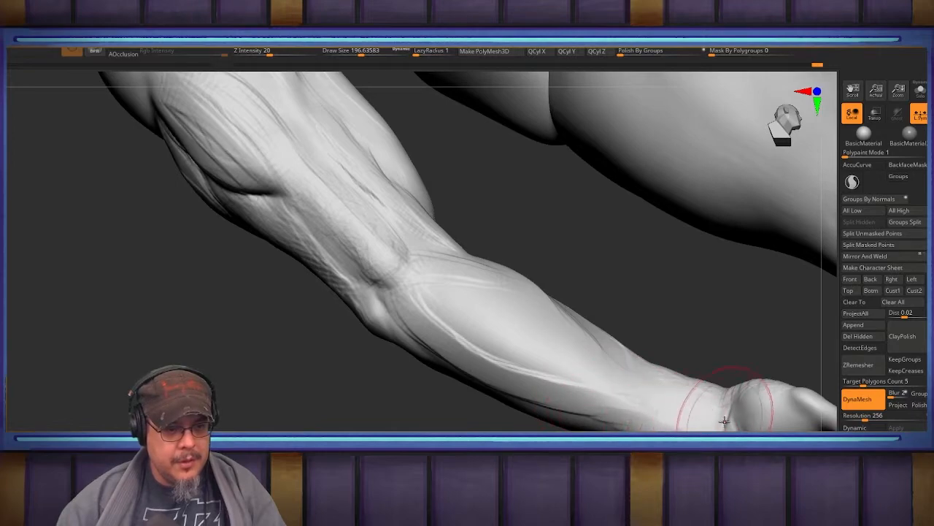
mouse_move(453, 256)
mouse_down()
mouse_move(419, 261)
mouse_move(399, 286)
mouse_up()
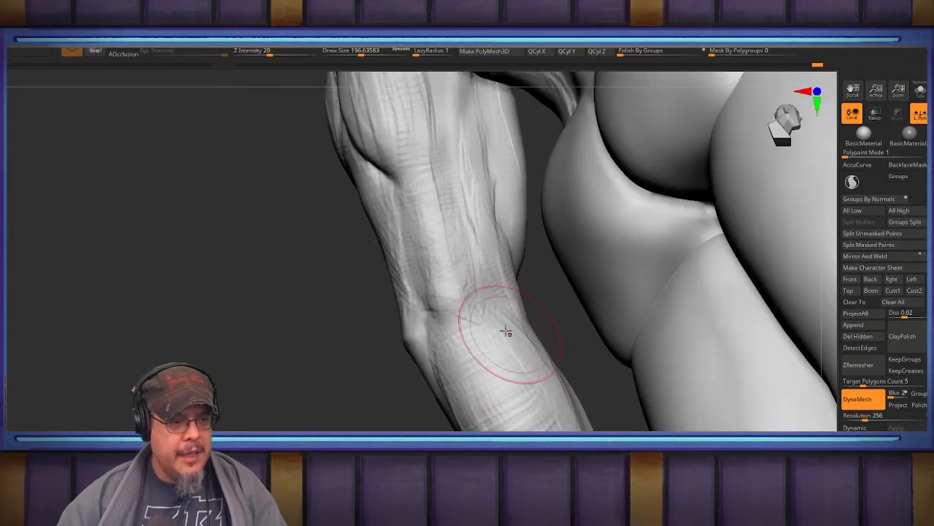
Build up the diagonal muscle from the inner elbow across the forearm and thicken the flexor mass with strokes across it.
mouse_move(325, 360)
mouse_down()
mouse_move(281, 364)
mouse_move(372, 350)
mouse_up()
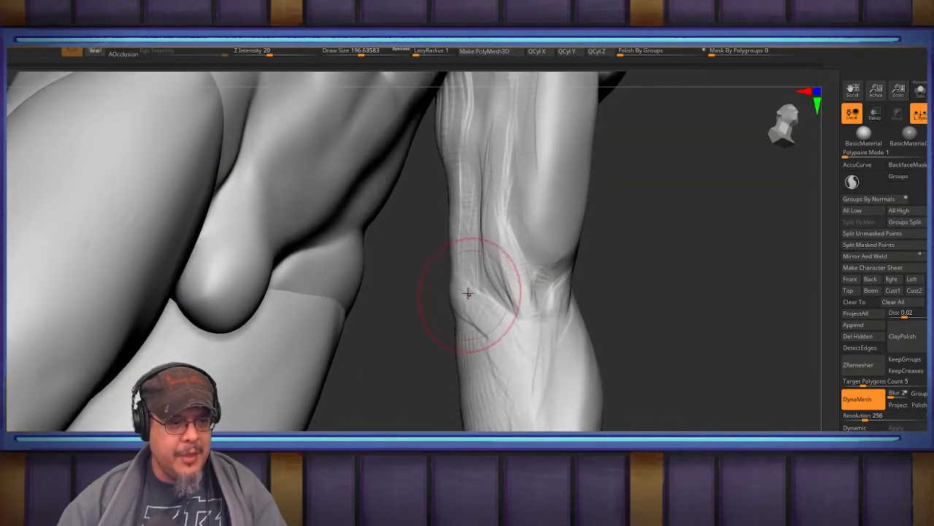
drag(486, 311, 527, 396)
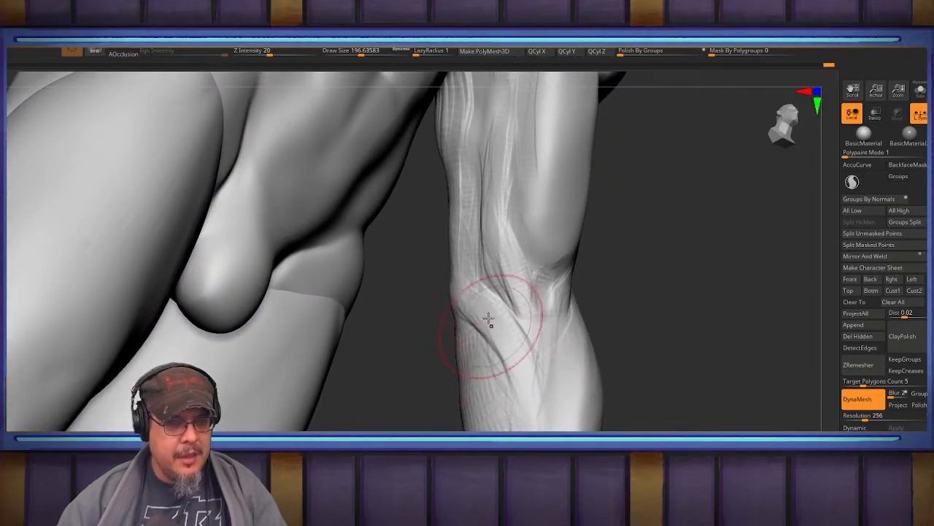
drag(667, 336, 674, 255)
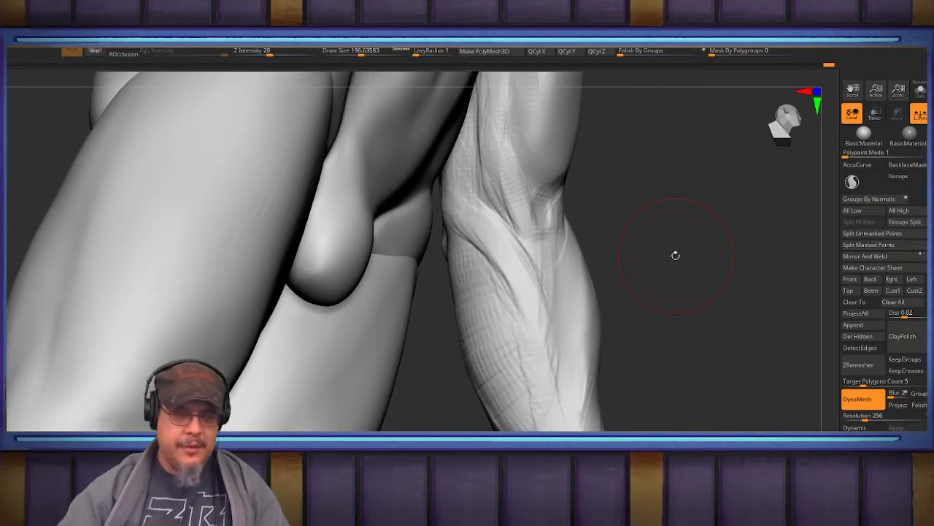
drag(698, 292, 740, 289)
mouse_move(470, 236)
mouse_down()
mouse_move(444, 246)
mouse_move(442, 237)
mouse_up()
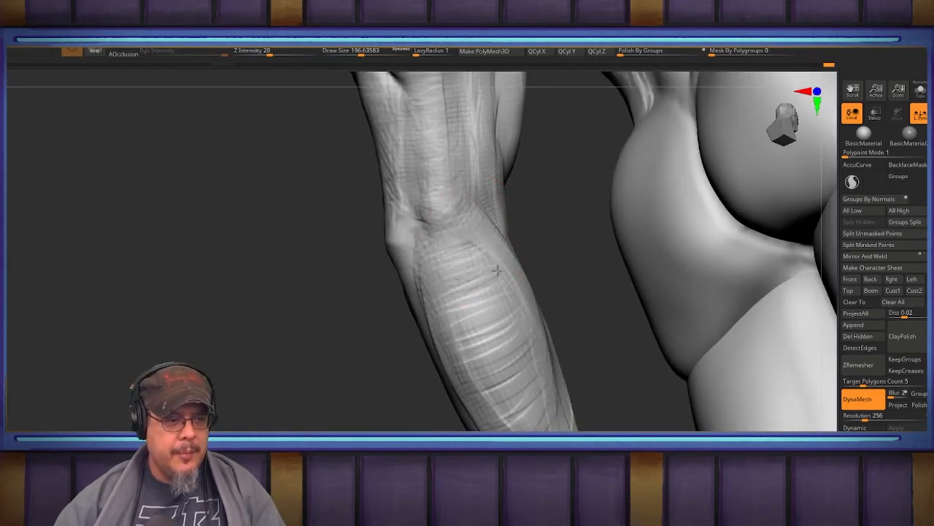
alt+drag(605, 402, 597, 378)
Carve the start of the rib cage arch diagonally down from the base of the sternum at Z Intensity 33.
drag(671, 303, 661, 374)
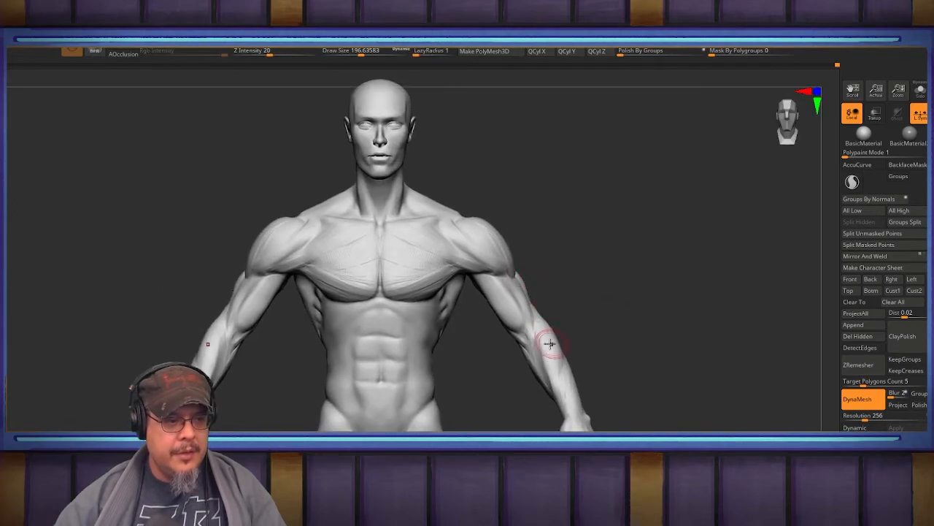
alt+drag(607, 273, 723, 326)
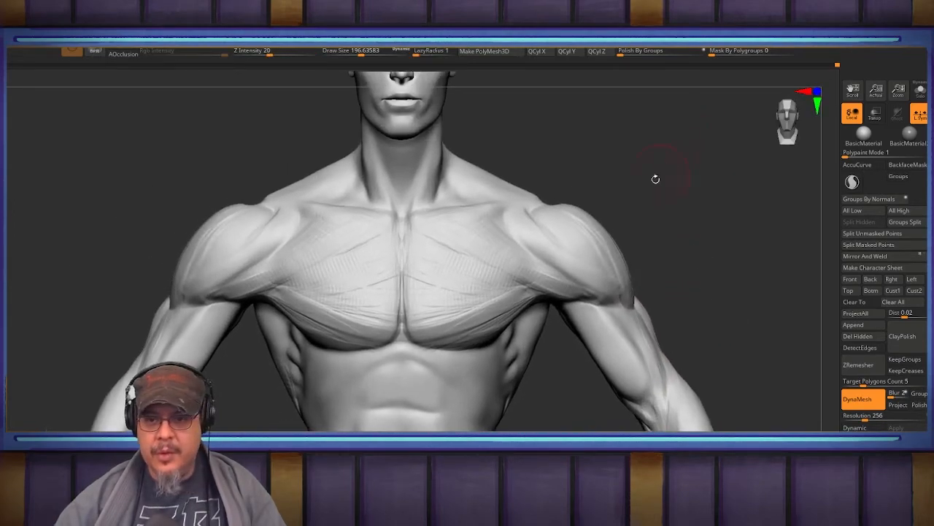
right_drag(435, 307, 496, 287)
alt+right_drag(496, 287, 606, 249)
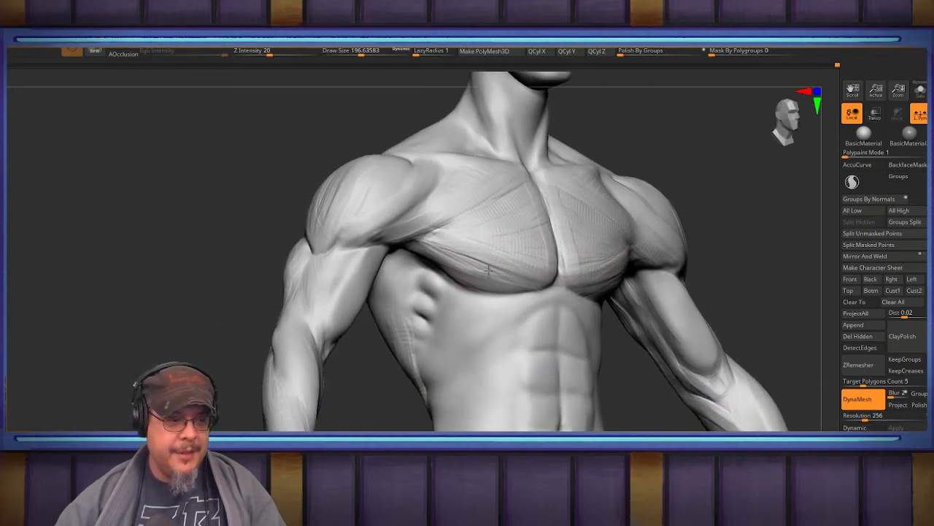
ctrl+right_drag(488, 265, 553, 296)
mouse_move(618, 314)
alt+right_down()
mouse_move(559, 282)
mouse_move(545, 251)
mouse_move(565, 247)
alt+right_up()
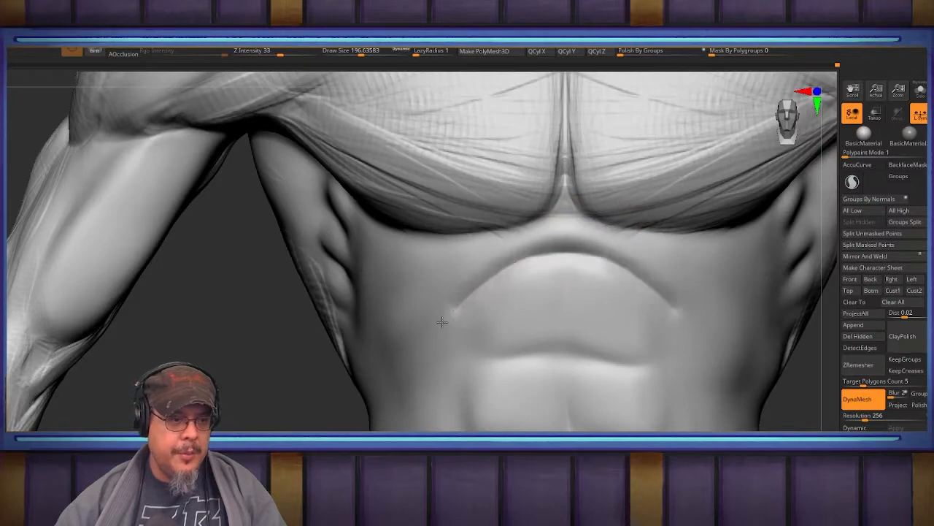
right_drag(452, 310, 569, 218)
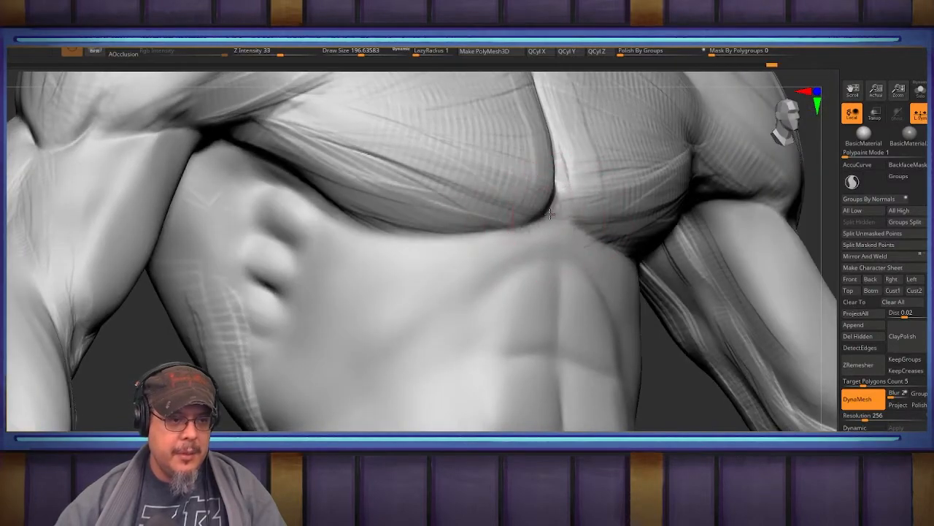
drag(546, 218, 470, 318)
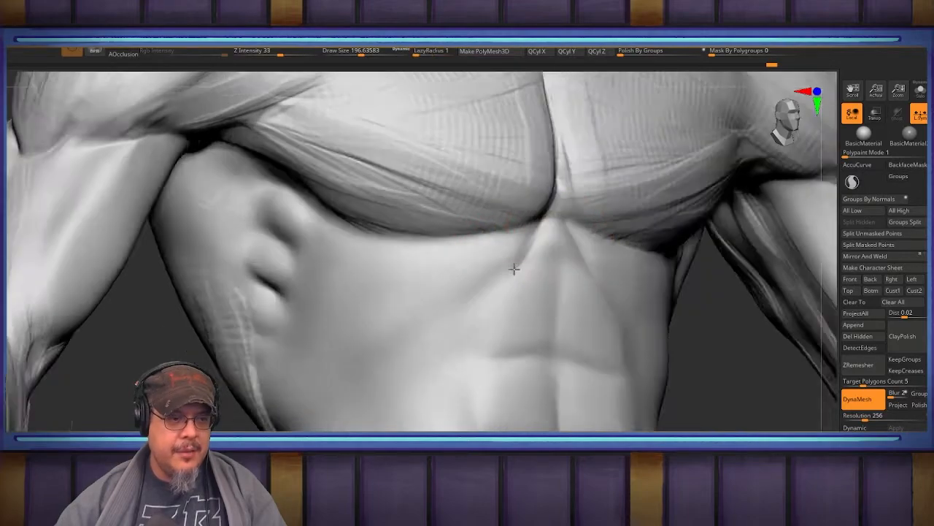
Extend the rib cage groove from the sternum's base diagonally down and around to the side of the torso.
mouse_move(558, 241)
right_down()
mouse_move(543, 232)
mouse_move(552, 224)
right_up()
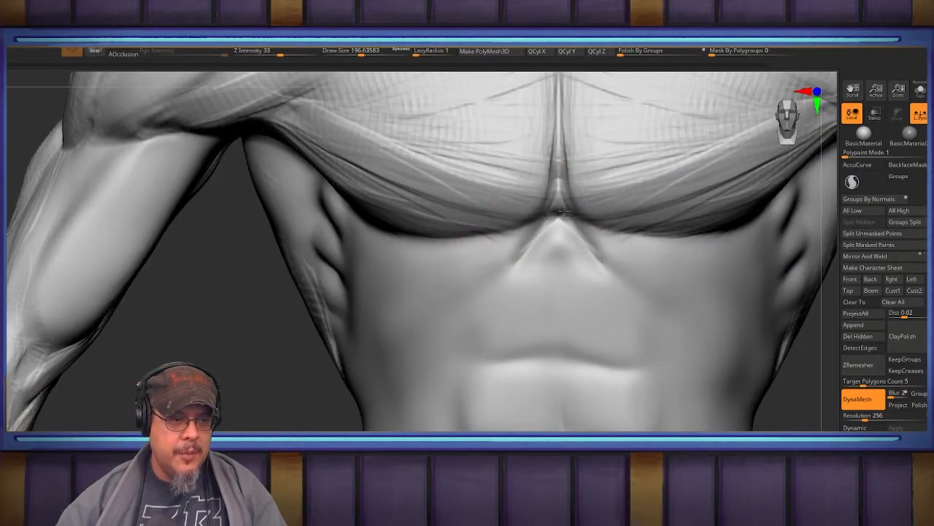
right_drag(599, 270, 574, 214)
mouse_move(571, 206)
mouse_down()
mouse_move(442, 337)
mouse_move(368, 375)
mouse_up()
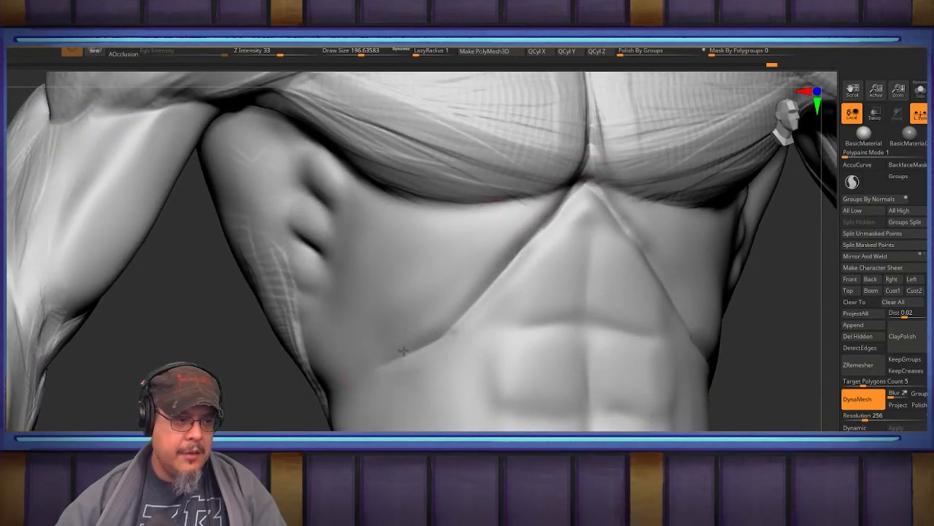
right_drag(367, 375, 423, 369)
drag(390, 360, 279, 375)
mouse_move(369, 356)
right_down()
mouse_move(479, 316)
mouse_move(460, 311)
right_up()
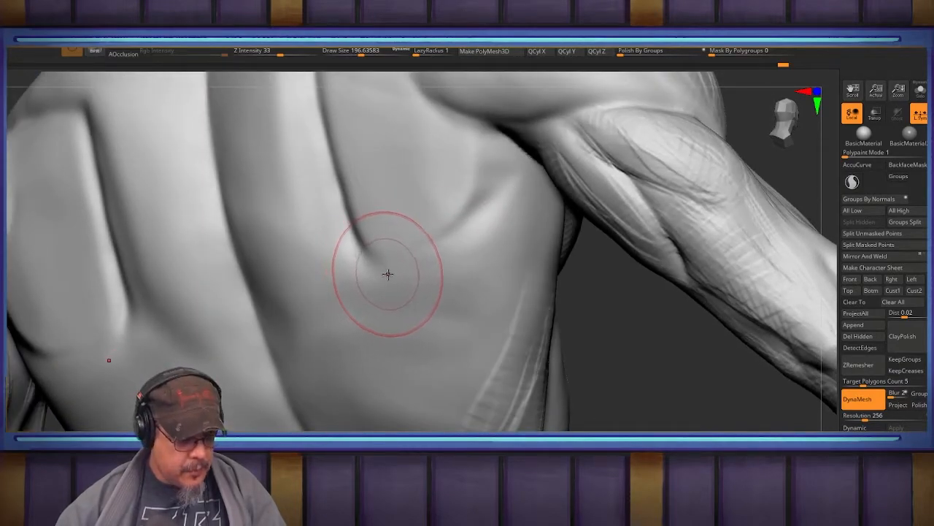
Build up a diagonal muscle band from the shoulder blade's lower tip to the side of the back with the ClayBuildup brush.
key(b)
key(c)
key(b)
right_drag(390, 277, 398, 266)
mouse_move(367, 247)
mouse_down()
mouse_move(454, 370)
mouse_move(511, 408)
mouse_up()
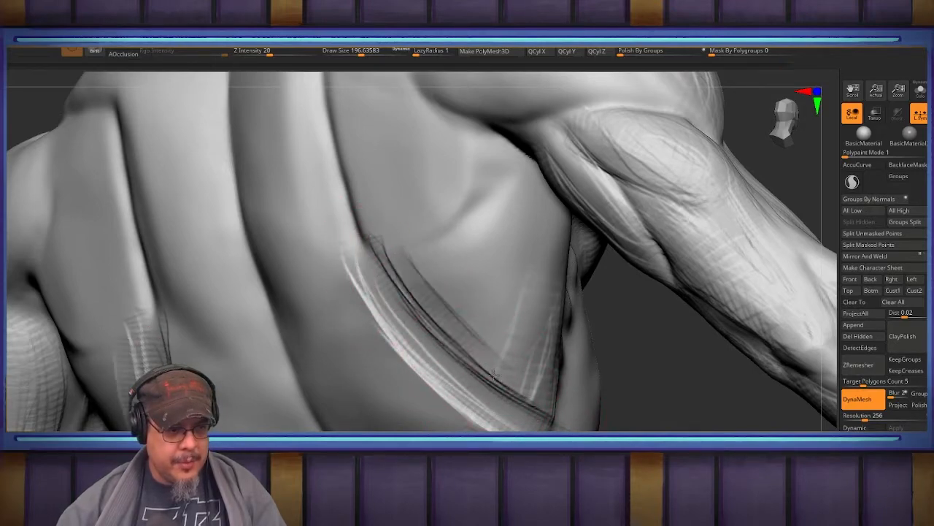
drag(374, 247, 520, 413)
drag(451, 376, 496, 419)
drag(383, 281, 487, 423)
alt+right_drag(466, 291, 488, 392)
drag(479, 401, 438, 355)
Build up the teres major as a band from the shoulder blade's lower corner to the armpit.
mouse_move(452, 365)
right_down()
mouse_move(423, 297)
mouse_move(387, 251)
mouse_move(455, 273)
mouse_move(482, 267)
right_up()
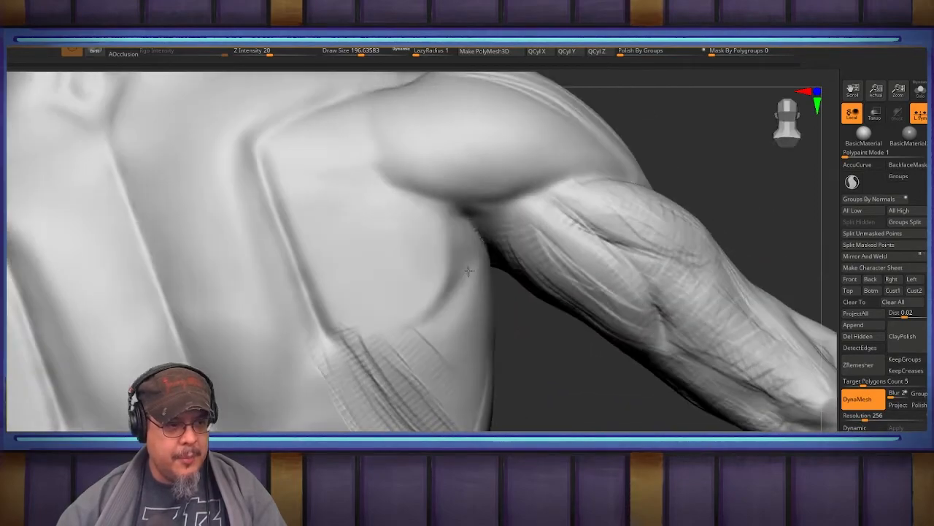
alt+right_drag(386, 318, 445, 281)
mouse_move(423, 271)
mouse_down()
mouse_move(521, 209)
mouse_move(473, 239)
mouse_up()
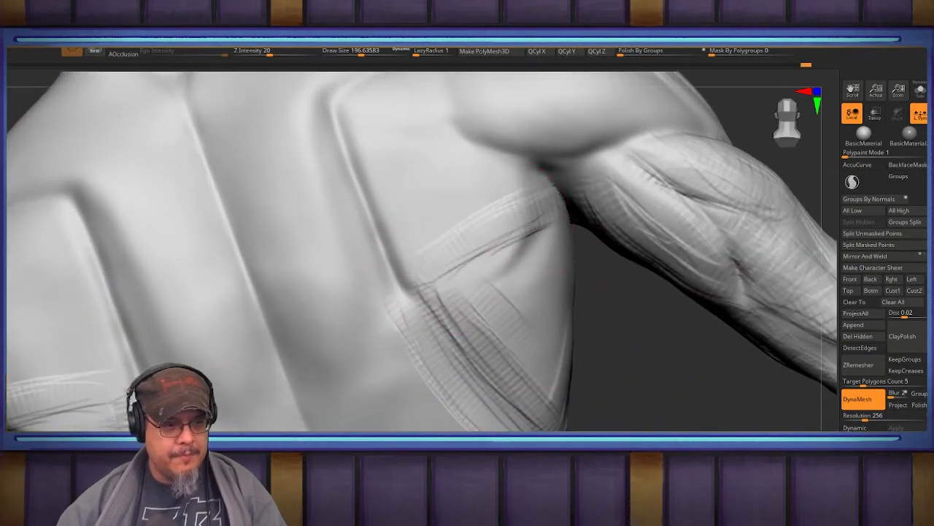
right_drag(521, 230, 475, 260)
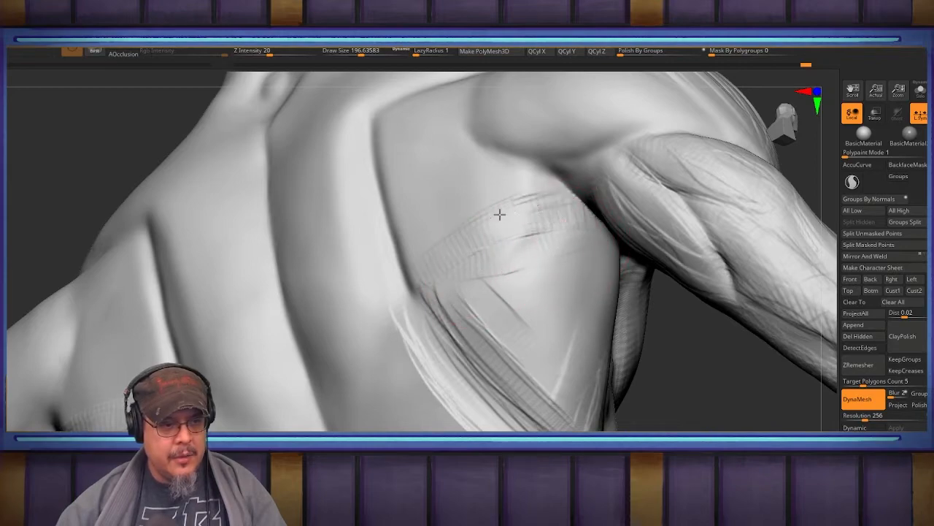
mouse_move(518, 236)
mouse_down()
mouse_move(493, 251)
mouse_move(519, 259)
mouse_move(534, 240)
mouse_up()
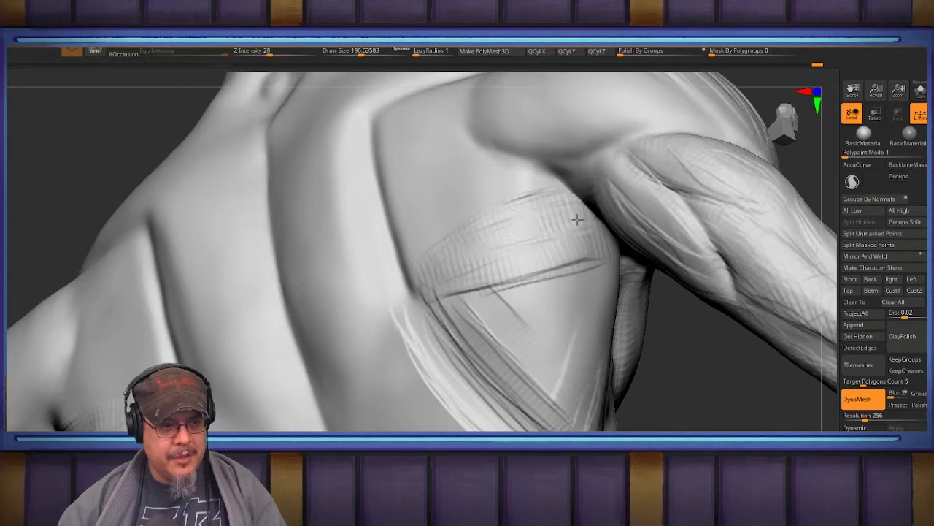
mouse_move(573, 210)
mouse_down()
mouse_move(586, 233)
mouse_move(549, 274)
mouse_move(431, 292)
mouse_up()
mouse_move(455, 248)
mouse_down()
mouse_move(421, 270)
mouse_move(505, 227)
mouse_up()
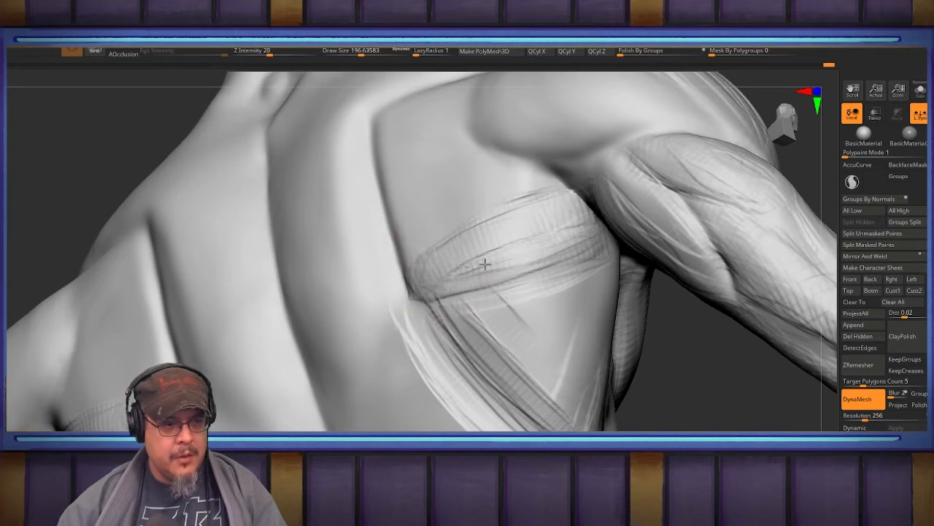
drag(475, 241, 569, 211)
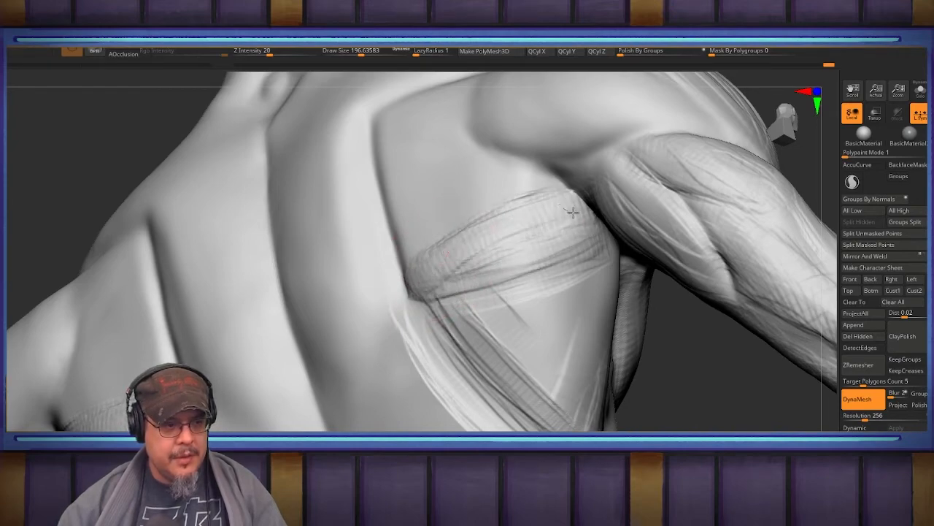
drag(516, 252, 539, 255)
Fill the triangular area of the upper back below the teres major with diagonal muscle strokes.
mouse_move(488, 306)
mouse_down()
mouse_move(452, 295)
mouse_move(521, 290)
mouse_move(462, 334)
mouse_up()
mouse_move(592, 252)
mouse_down()
mouse_move(519, 317)
mouse_move(583, 312)
mouse_move(536, 381)
mouse_move(589, 391)
mouse_up()
drag(680, 414, 514, 209)
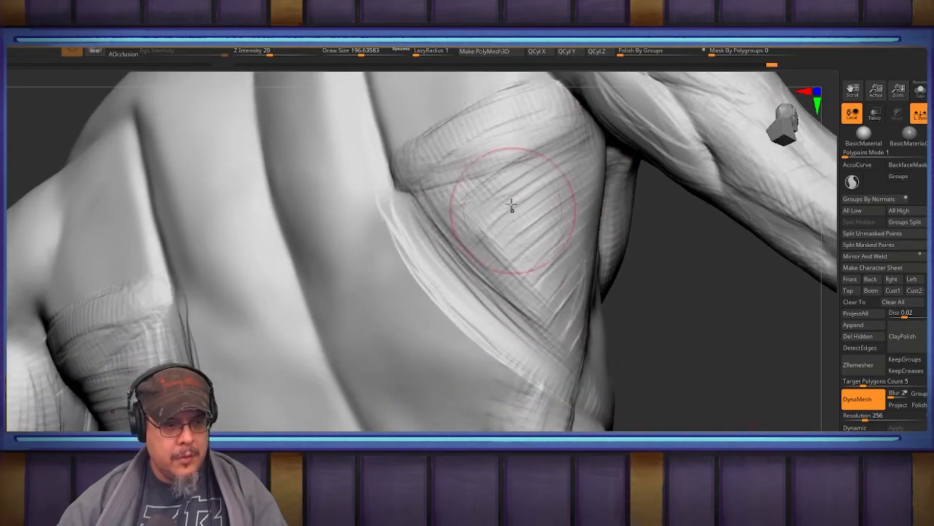
mouse_move(689, 329)
mouse_down()
mouse_move(576, 350)
mouse_move(570, 328)
mouse_up()
mouse_move(635, 296)
mouse_down()
mouse_move(608, 342)
mouse_move(620, 311)
mouse_up()
drag(658, 276, 647, 318)
drag(689, 253, 703, 286)
Build up the latissimus along the side of the torso from below the armpit down towards the ribs.
mouse_move(701, 280)
right_down()
mouse_move(731, 249)
mouse_move(684, 257)
right_up()
mouse_move(680, 310)
mouse_down()
mouse_move(663, 287)
mouse_move(645, 284)
mouse_move(655, 300)
mouse_up()
mouse_move(661, 305)
right_down()
mouse_move(650, 289)
mouse_move(651, 233)
right_up()
mouse_move(667, 229)
mouse_down()
mouse_move(586, 309)
mouse_move(630, 244)
mouse_move(510, 367)
mouse_up()
mouse_move(570, 307)
right_down()
mouse_move(699, 309)
mouse_move(702, 286)
right_up()
mouse_move(587, 219)
mouse_down()
mouse_move(573, 292)
mouse_move(541, 321)
mouse_up()
drag(569, 280, 526, 390)
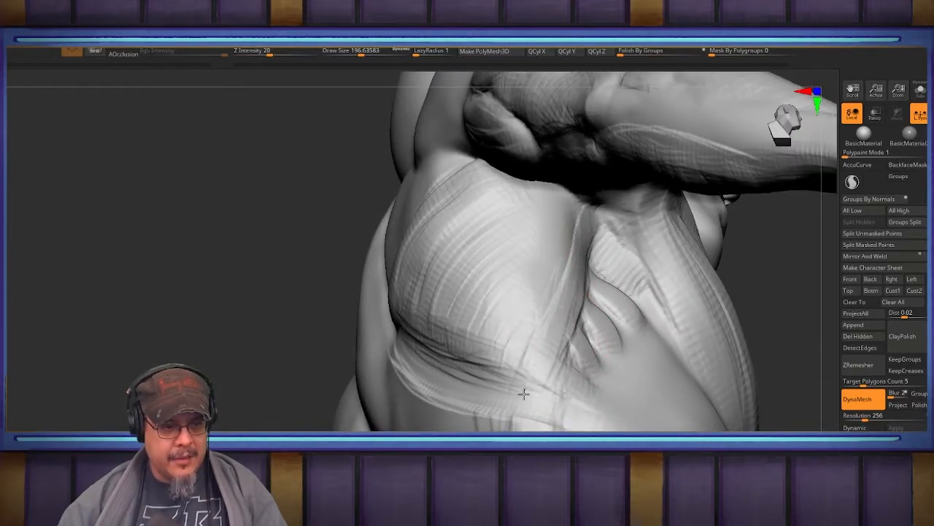
Outline the diamond-shaped trapezius tendon area from the skull base around the neck vertebra and down the upper spine.
right_drag(543, 333, 678, 250)
shift+right_drag(610, 221, 700, 329)
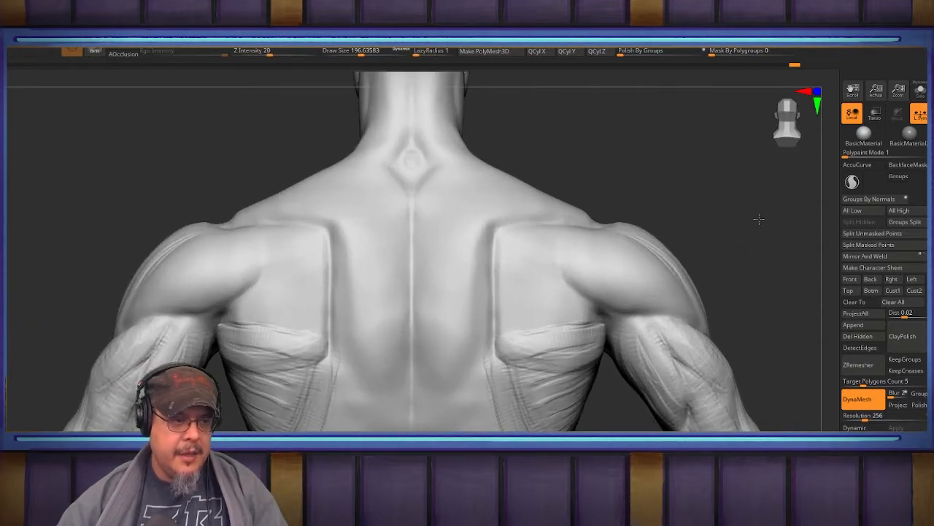
alt+right_drag(752, 215, 796, 346)
ctrl+right_drag(457, 266, 496, 241)
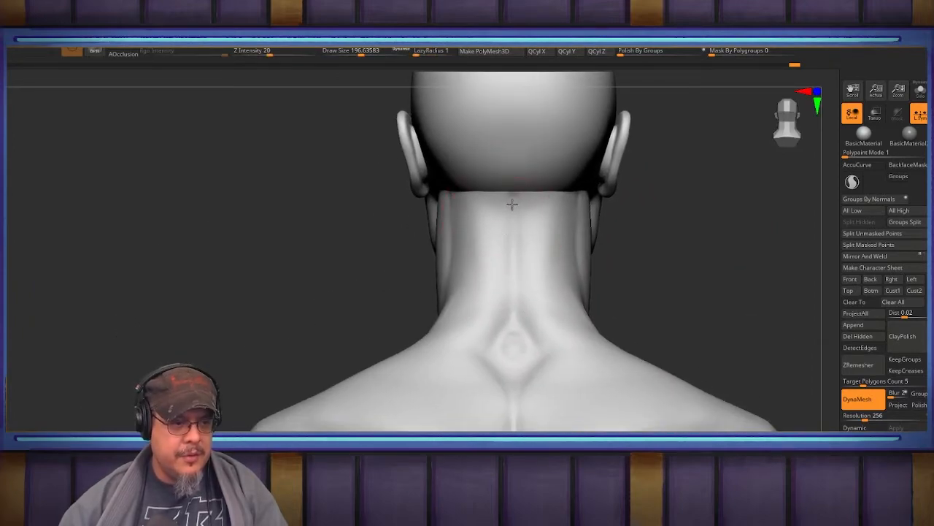
drag(504, 295, 490, 351)
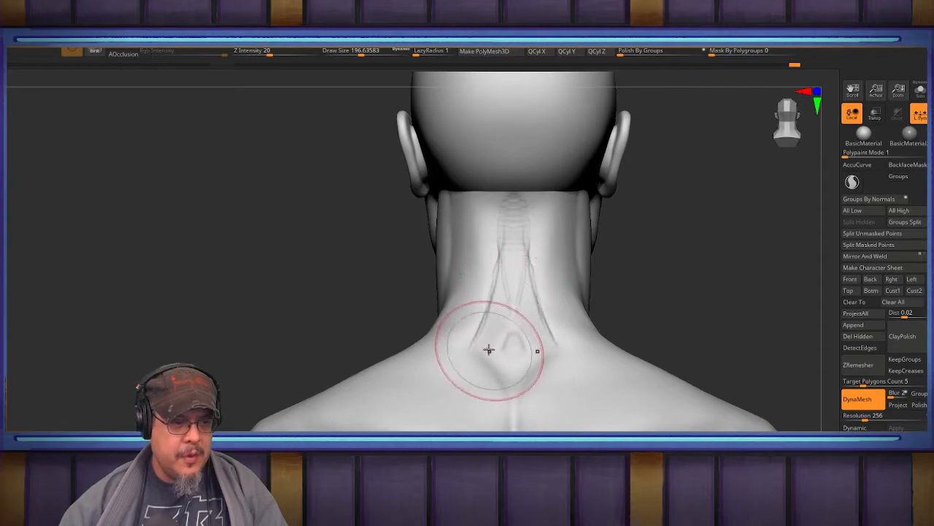
right_drag(490, 351, 507, 319)
mouse_move(569, 276)
right_down()
mouse_move(537, 296)
mouse_move(484, 307)
right_up()
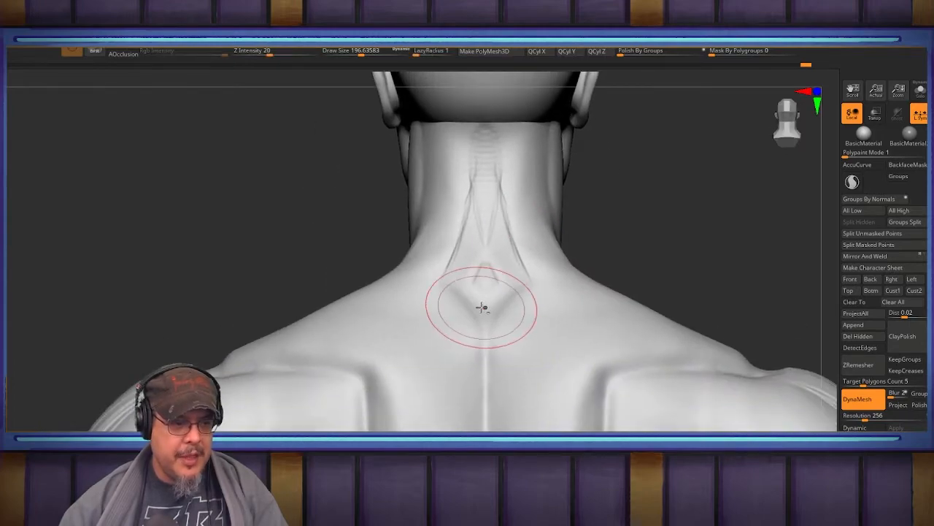
drag(467, 300, 484, 360)
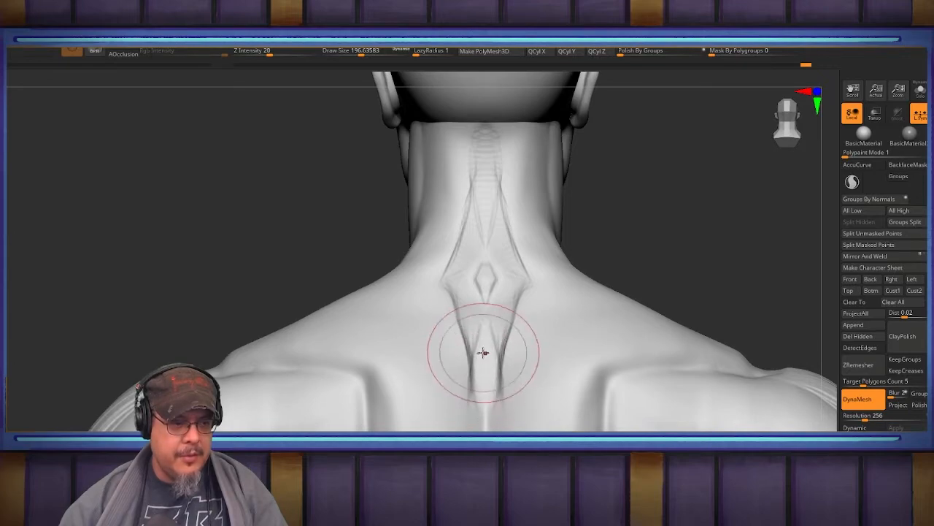
Build up the upper trapezius with long strokes from the skull base down the back of the neck towards the shoulders.
right_drag(483, 354, 486, 381)
right_drag(478, 263, 497, 245)
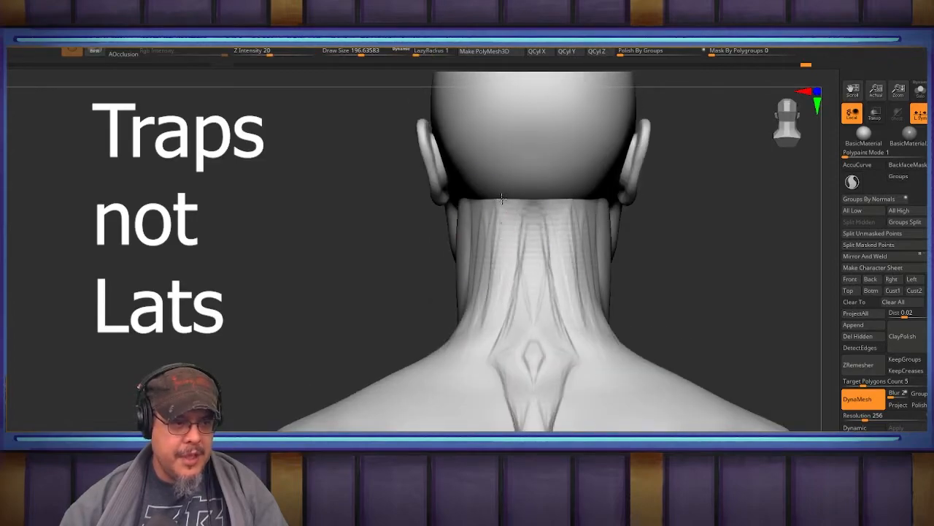
right_drag(488, 300, 483, 254)
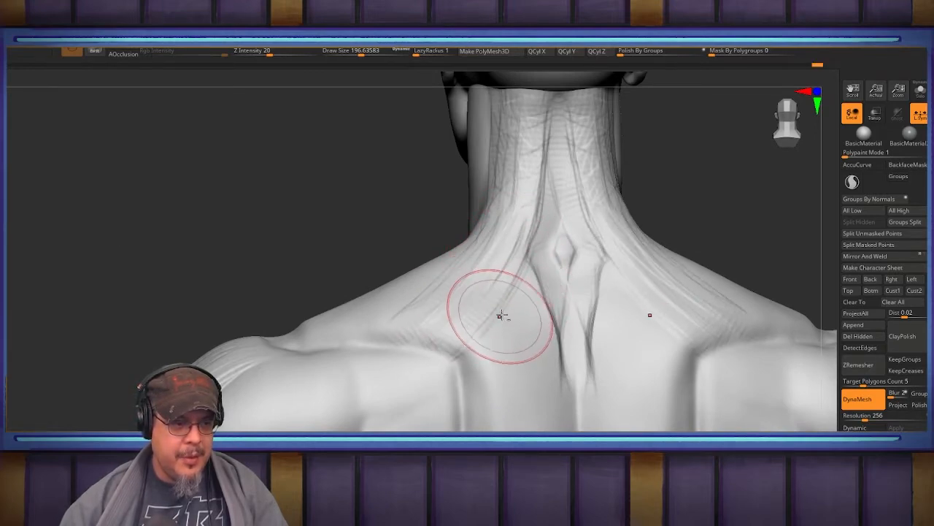
right_drag(508, 208, 500, 274)
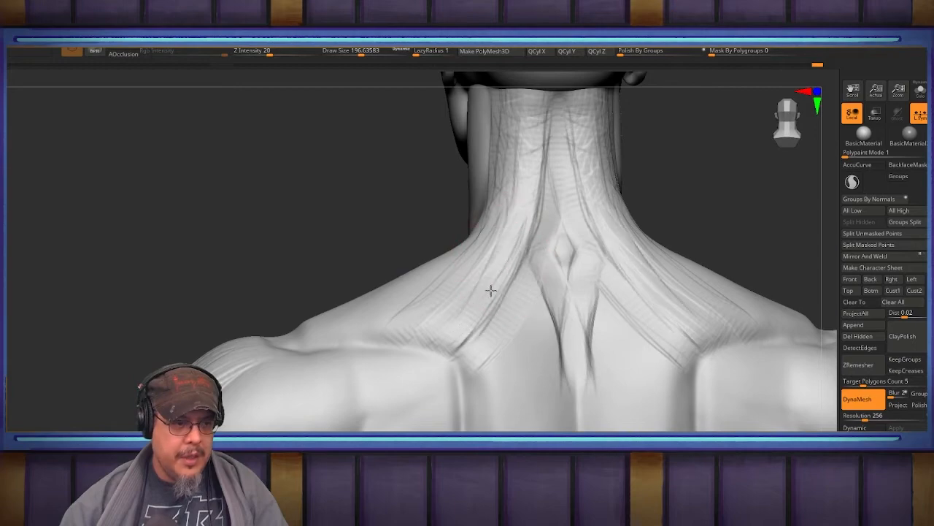
Extend the trapezius fibres diagonally from the neck across the shoulder top to the upper edge of the shoulder blade.
right_drag(386, 313, 419, 312)
drag(420, 312, 313, 392)
drag(407, 321, 310, 387)
mouse_move(436, 276)
mouse_down()
mouse_move(330, 349)
mouse_move(294, 359)
mouse_up()
mouse_move(416, 347)
right_down()
mouse_move(455, 313)
mouse_move(621, 324)
mouse_move(642, 358)
mouse_move(641, 304)
mouse_move(629, 290)
right_up()
Shape the front edge of the trapezius from the side of the neck down to the collarbone.
drag(523, 256, 432, 359)
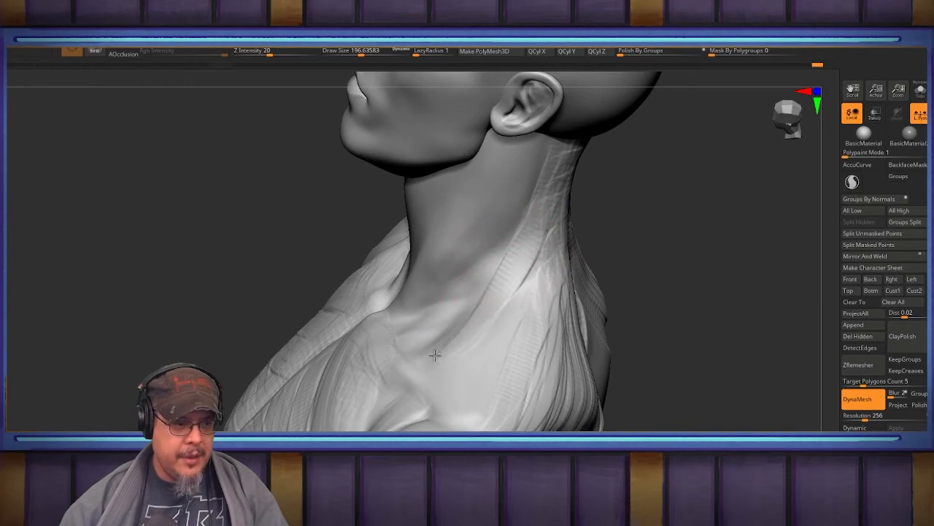
mouse_move(584, 270)
right_down()
mouse_move(708, 282)
mouse_move(689, 322)
mouse_move(640, 244)
mouse_move(637, 209)
mouse_move(484, 267)
right_up()
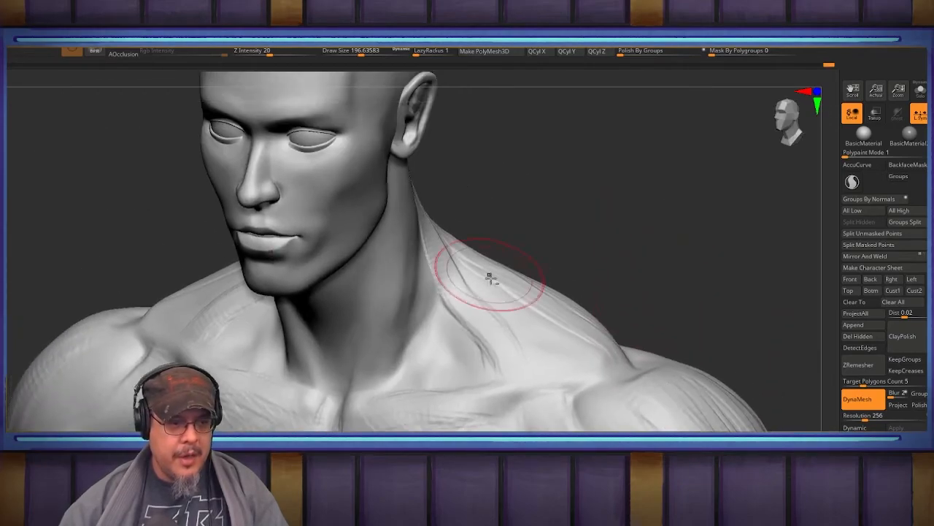
drag(475, 301, 490, 353)
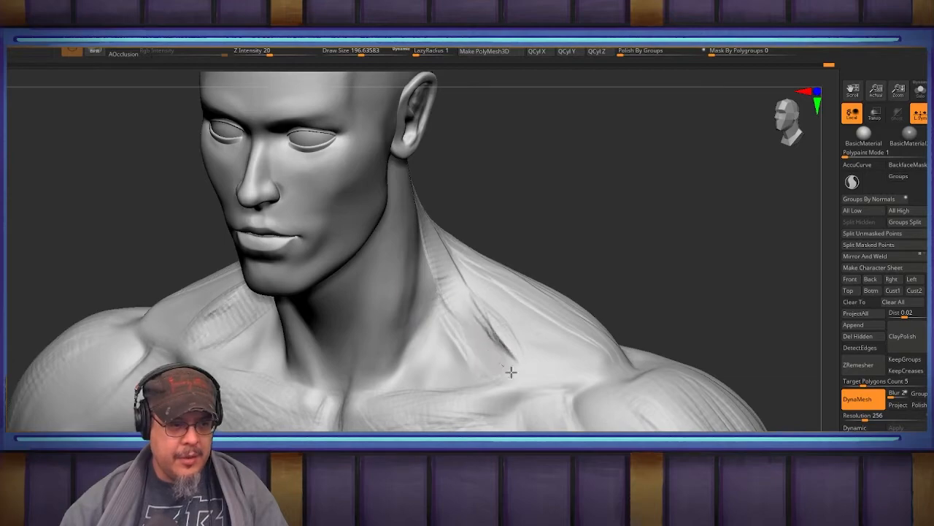
mouse_move(594, 406)
right_down()
mouse_move(637, 193)
mouse_move(613, 139)
right_up()
Reinforce the front head of the deltoid with muscle strokes from the collarbone down towards the upper arm.
mouse_move(523, 281)
mouse_down()
mouse_move(503, 309)
mouse_move(596, 347)
mouse_move(641, 398)
mouse_up()
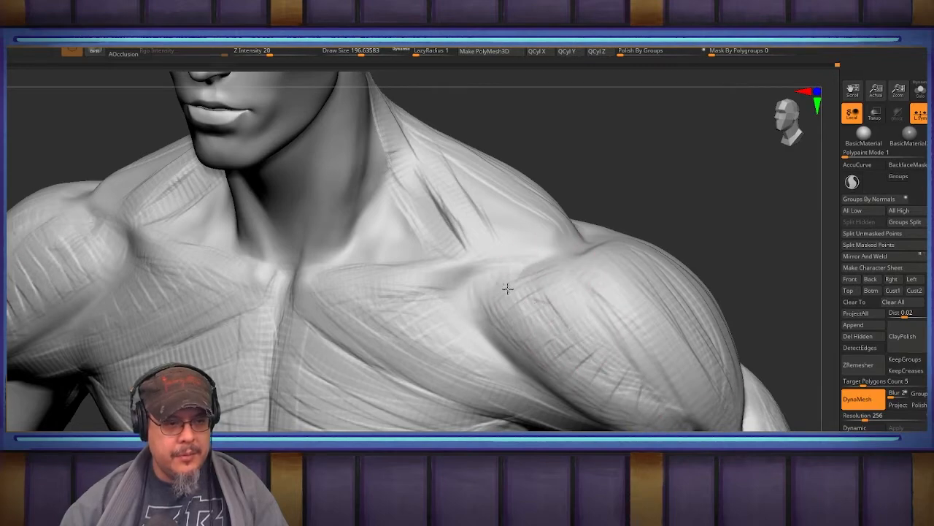
mouse_move(509, 283)
mouse_down()
mouse_move(577, 409)
mouse_move(644, 427)
mouse_move(613, 409)
mouse_up()
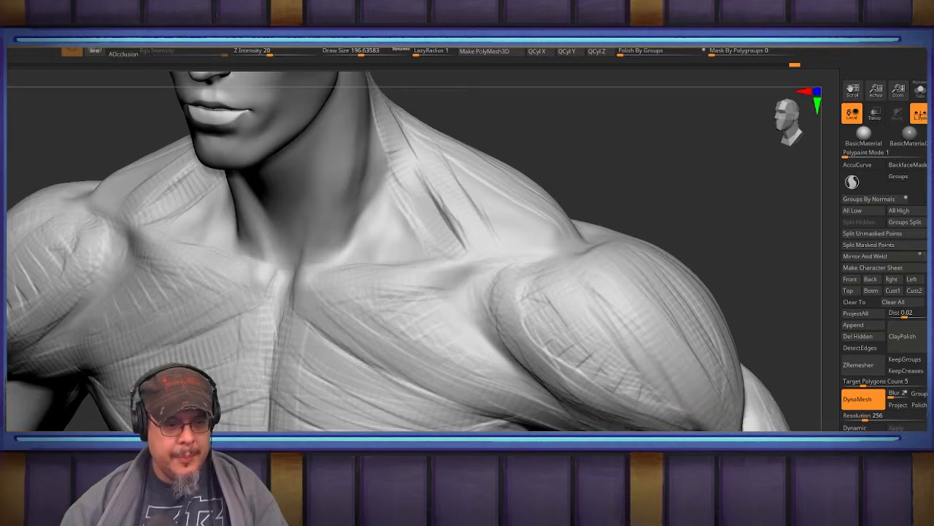
mouse_move(740, 183)
mouse_down()
mouse_move(478, 229)
mouse_move(475, 252)
mouse_move(528, 277)
mouse_move(535, 294)
mouse_up()
Fill the side of the trapezius with muscle strokes between the neck, the collarbone and the shoulder.
drag(433, 263, 424, 277)
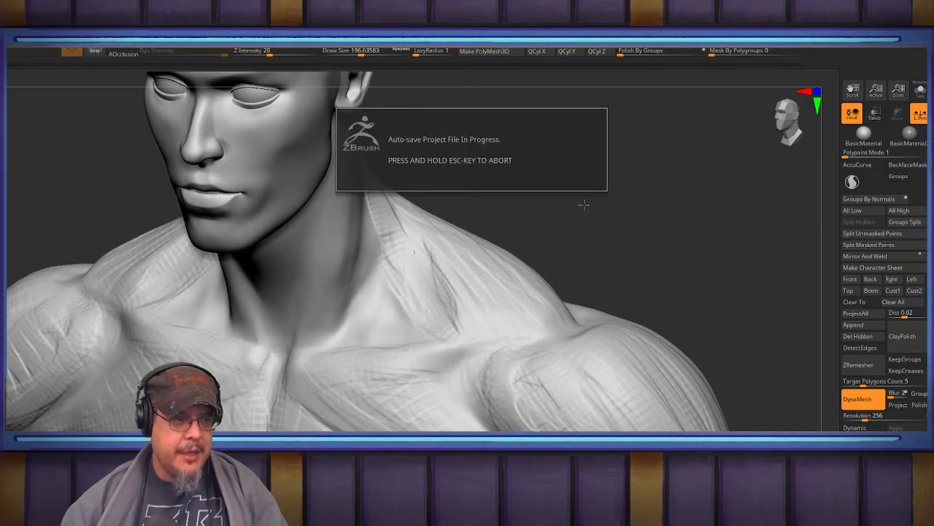
mouse_move(602, 225)
mouse_down()
mouse_move(591, 250)
mouse_move(452, 299)
mouse_move(446, 309)
mouse_move(474, 350)
mouse_move(470, 389)
mouse_up()
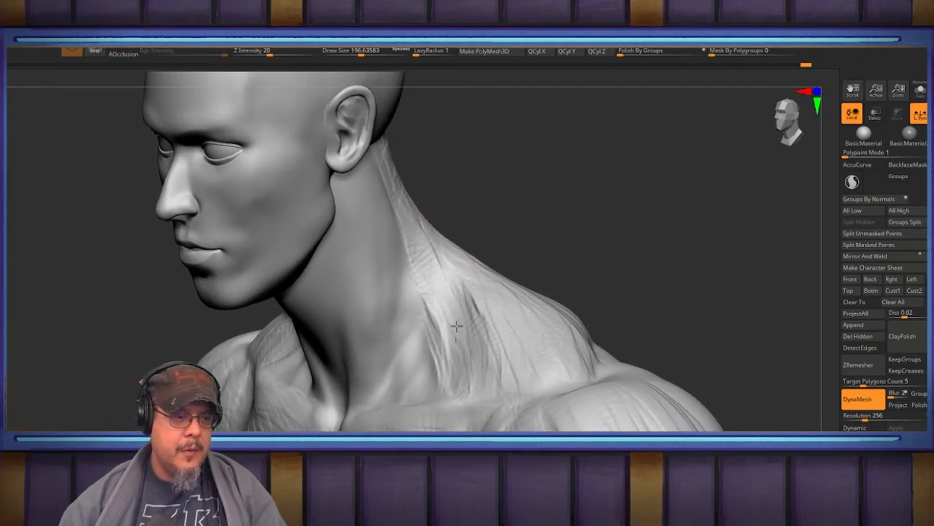
mouse_move(605, 265)
mouse_down()
mouse_move(468, 259)
mouse_move(475, 300)
mouse_move(474, 249)
mouse_up()
mouse_move(505, 282)
mouse_down()
mouse_move(521, 296)
mouse_move(471, 242)
mouse_up()
mouse_move(587, 197)
alt+mouse_down()
mouse_move(589, 248)
mouse_move(479, 221)
alt+mouse_up()
Build up the neck tendons converging at the throat pit and add horizontal strokes across the throat, using a draw size of about 120.
drag(423, 229, 421, 261)
mouse_move(421, 351)
mouse_down()
mouse_move(425, 288)
mouse_move(416, 328)
mouse_up()
mouse_move(517, 245)
mouse_down()
mouse_move(563, 246)
mouse_move(548, 239)
mouse_move(664, 217)
mouse_move(661, 208)
mouse_move(679, 219)
mouse_up()
mouse_move(640, 258)
mouse_down()
mouse_move(643, 246)
mouse_move(657, 274)
mouse_up()
mouse_move(466, 349)
shift+mouse_down()
mouse_move(465, 376)
mouse_move(446, 378)
shift+mouse_up()
key(s)
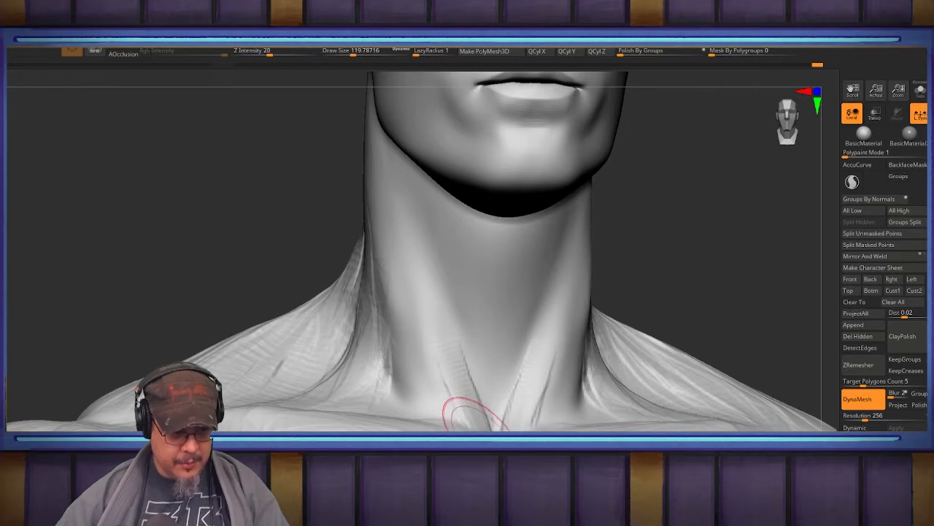
right_drag(464, 373, 452, 353)
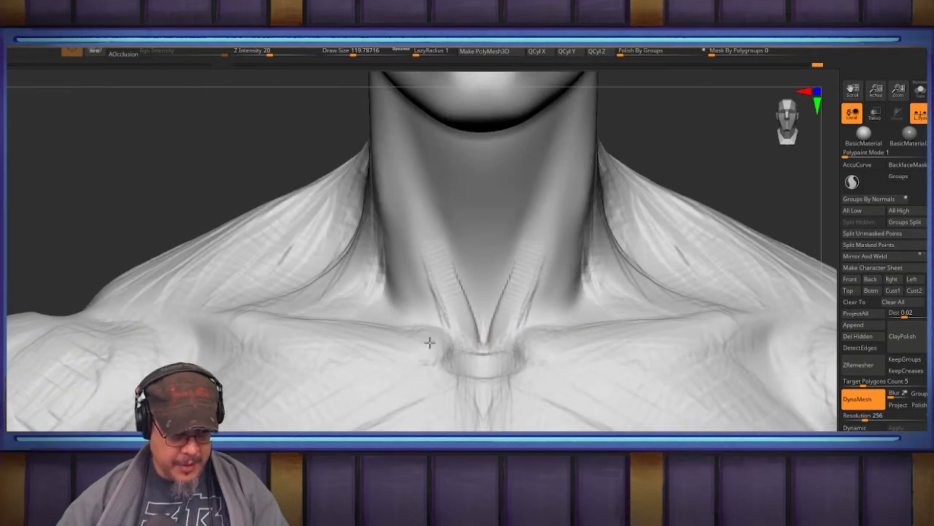
alt+right_drag(498, 240, 458, 430)
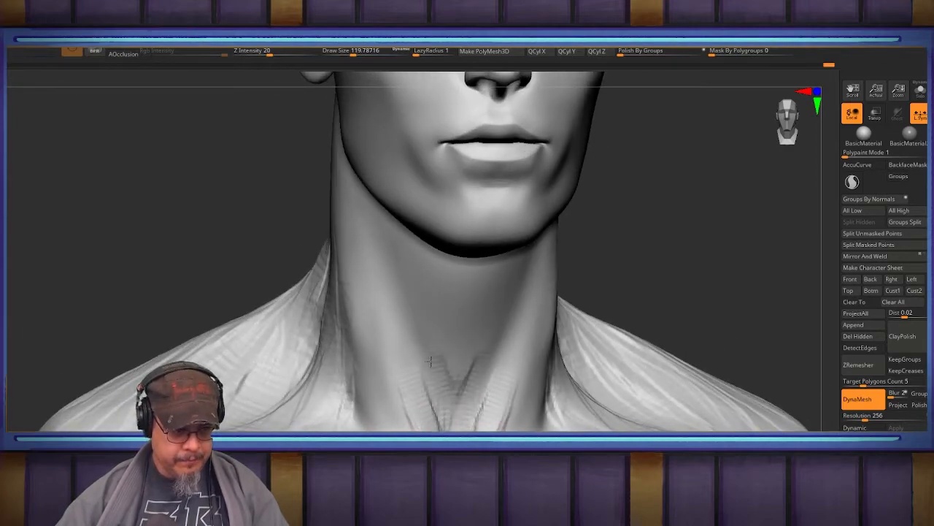
mouse_move(461, 379)
alt+right_down()
mouse_move(460, 449)
mouse_move(474, 387)
mouse_move(458, 376)
mouse_move(430, 396)
alt+right_up()
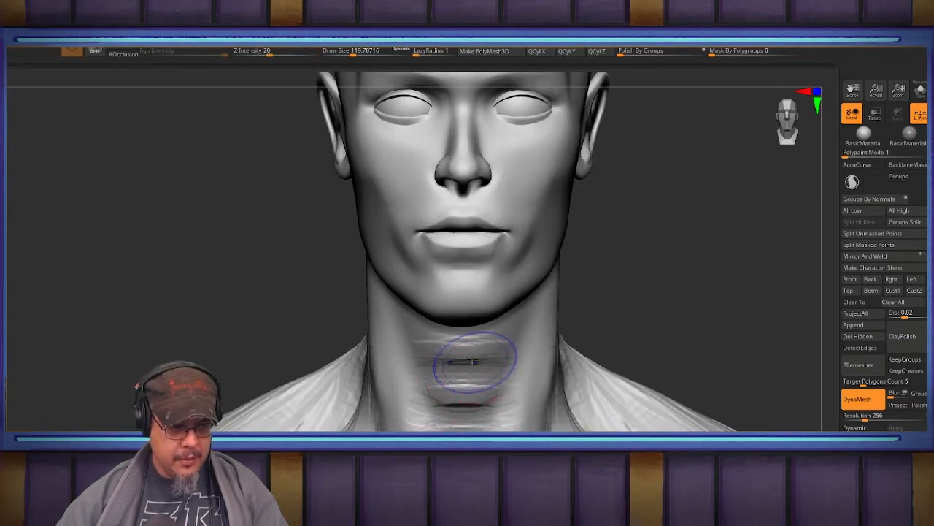
Set the draw size to about 192 and shape a curved serratus border across the ribs below the chest.
mouse_move(370, 382)
right_down()
mouse_move(413, 334)
mouse_move(476, 344)
mouse_move(484, 328)
mouse_move(463, 334)
right_up()
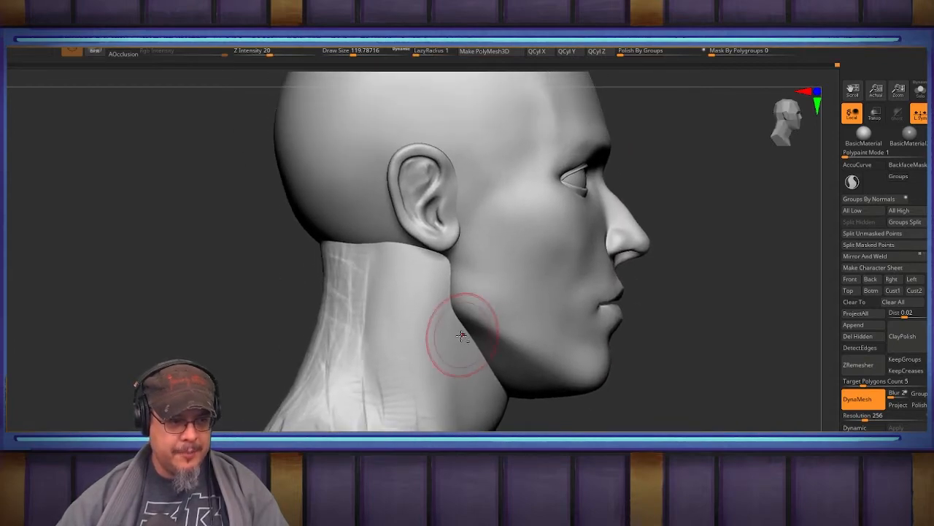
alt+right_drag(432, 300, 461, 289)
key(s)
drag(398, 274, 406, 272)
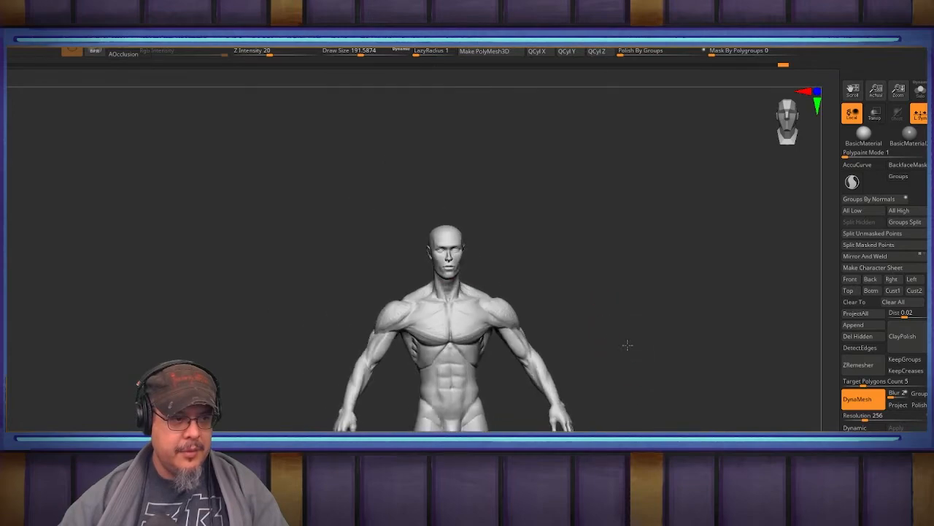
mouse_move(628, 345)
ctrl+right_down()
mouse_move(615, 355)
mouse_move(628, 304)
mouse_move(716, 338)
mouse_move(717, 243)
ctrl+right_up()
ctrl+right_drag(531, 298, 571, 277)
right_drag(573, 242, 566, 242)
mouse_move(565, 241)
alt+right_down()
mouse_move(559, 272)
mouse_move(521, 255)
alt+right_up()
key(b)
key(m)
key(v)
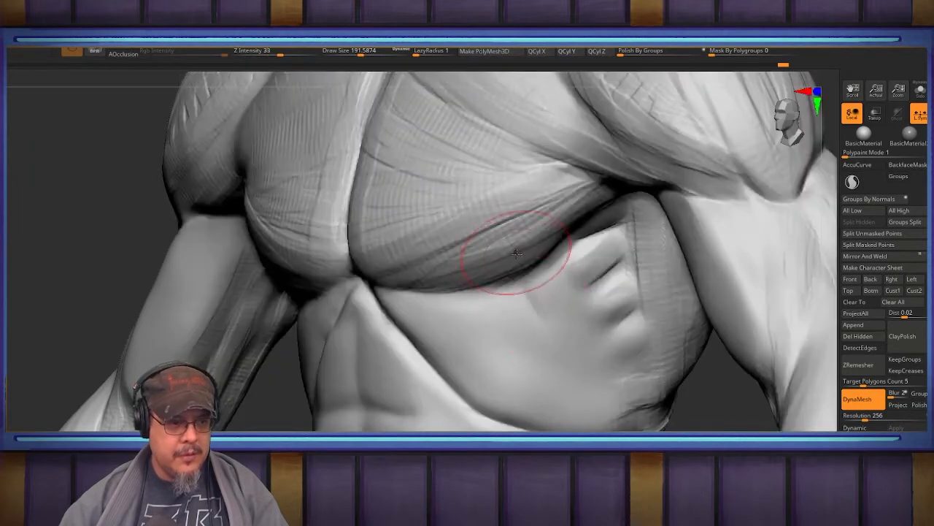
mouse_move(519, 297)
mouse_down()
mouse_move(547, 354)
mouse_move(604, 382)
mouse_up()
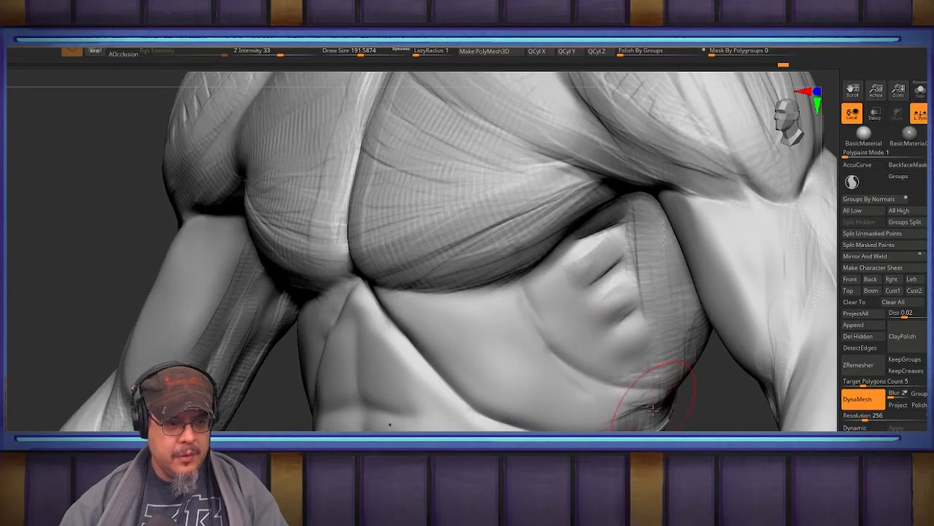
Build up the finger-like serratus strips on the side of the ribcage with the ClayBuildup brush.
mouse_move(574, 267)
right_down()
mouse_move(587, 240)
mouse_move(593, 258)
right_up()
key(b)
key(c)
key(b)
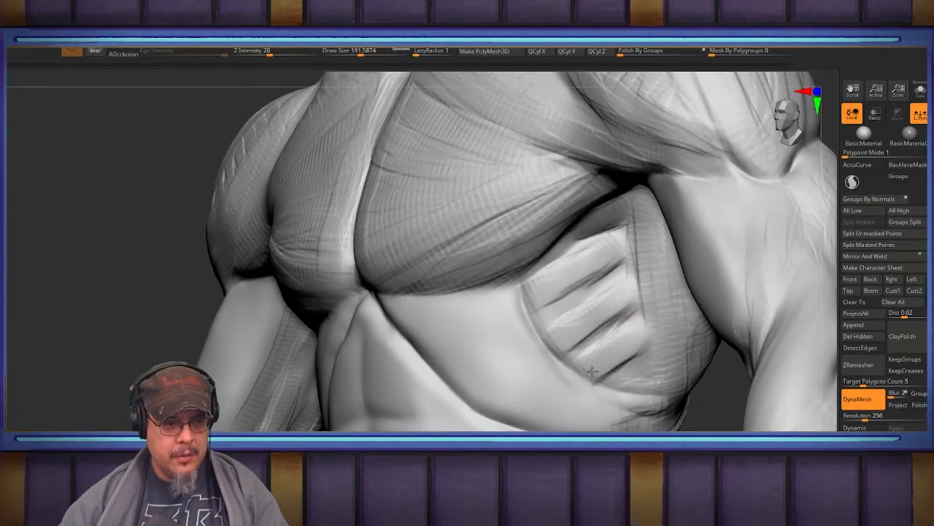
right_drag(645, 298, 549, 278)
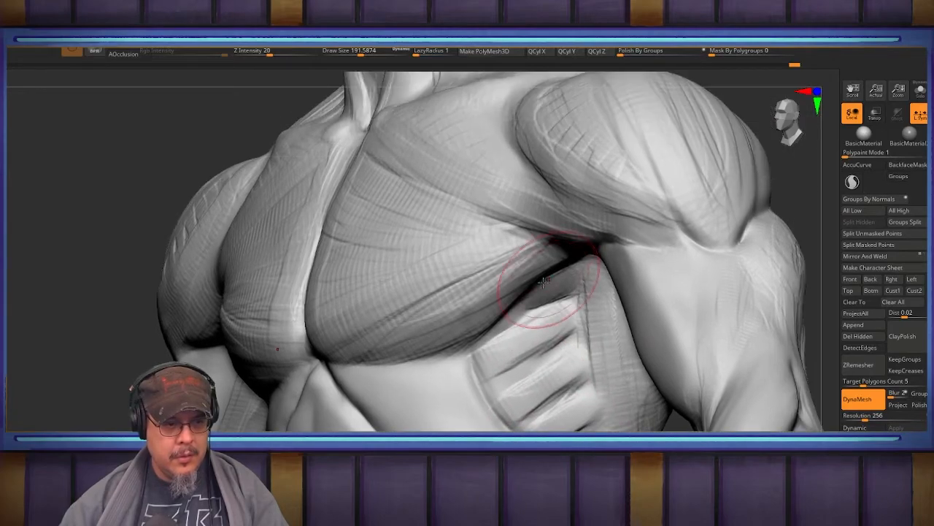
Add diagonal external oblique strips across the ribs, interlocking with the serratus and running towards the abdominal border.
mouse_move(494, 342)
right_down()
mouse_move(484, 344)
mouse_move(514, 277)
mouse_move(502, 269)
right_up()
mouse_move(502, 268)
mouse_down()
mouse_move(448, 344)
mouse_move(486, 286)
mouse_move(454, 349)
mouse_up()
mouse_move(503, 314)
mouse_down()
mouse_move(471, 361)
mouse_move(496, 380)
mouse_up()
drag(545, 353, 525, 396)
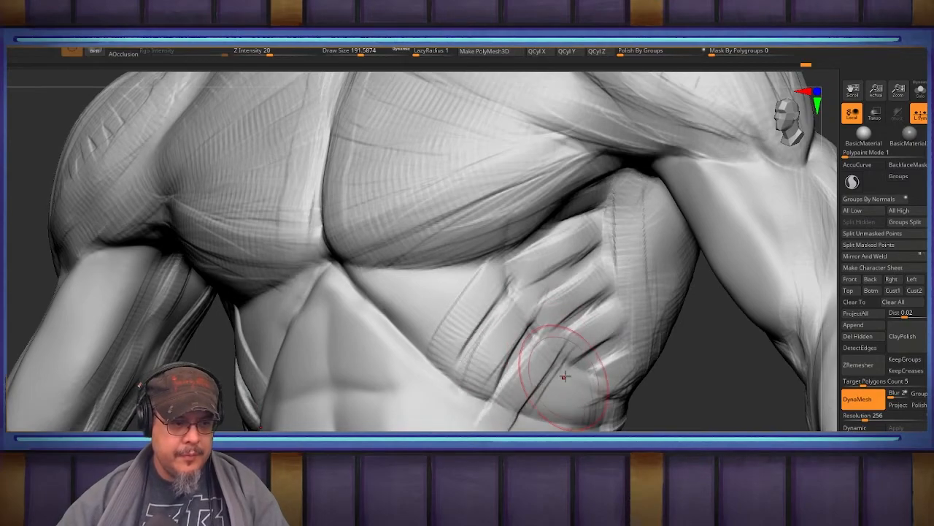
mouse_move(543, 416)
alt+right_down()
mouse_move(586, 319)
mouse_move(598, 313)
alt+right_up()
drag(542, 228, 542, 373)
mouse_move(545, 245)
mouse_down()
mouse_move(537, 404)
mouse_move(547, 358)
mouse_move(583, 384)
mouse_move(570, 431)
mouse_up()
Set the draw size to about 311 and fill the flank with diagonal oblique strokes from the ribs to the hip.
mouse_move(559, 425)
right_down()
mouse_move(601, 365)
mouse_move(678, 306)
right_up()
right_drag(583, 318, 610, 312)
key(s)
drag(611, 311, 621, 311)
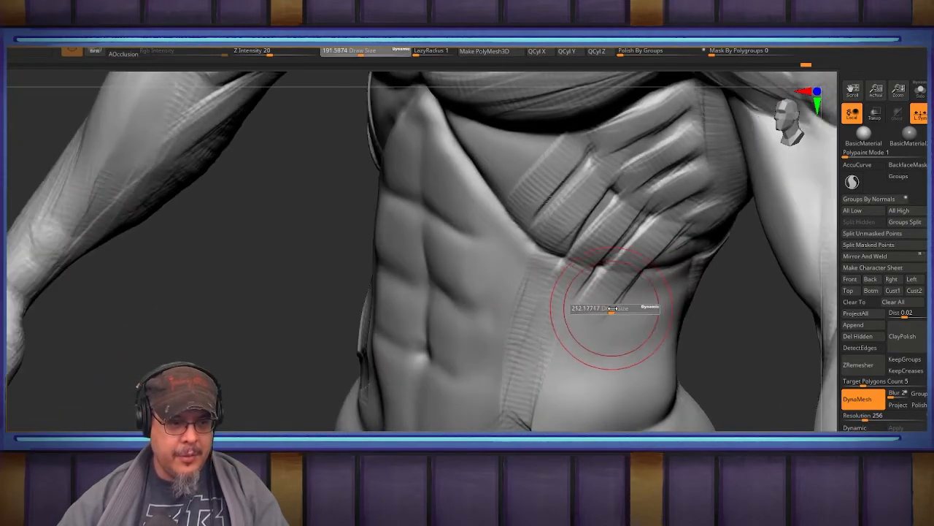
drag(672, 288, 627, 290)
mouse_move(676, 238)
mouse_down()
mouse_move(628, 321)
mouse_move(679, 248)
mouse_move(627, 328)
mouse_move(693, 243)
mouse_move(642, 350)
mouse_move(653, 380)
mouse_move(632, 424)
mouse_up()
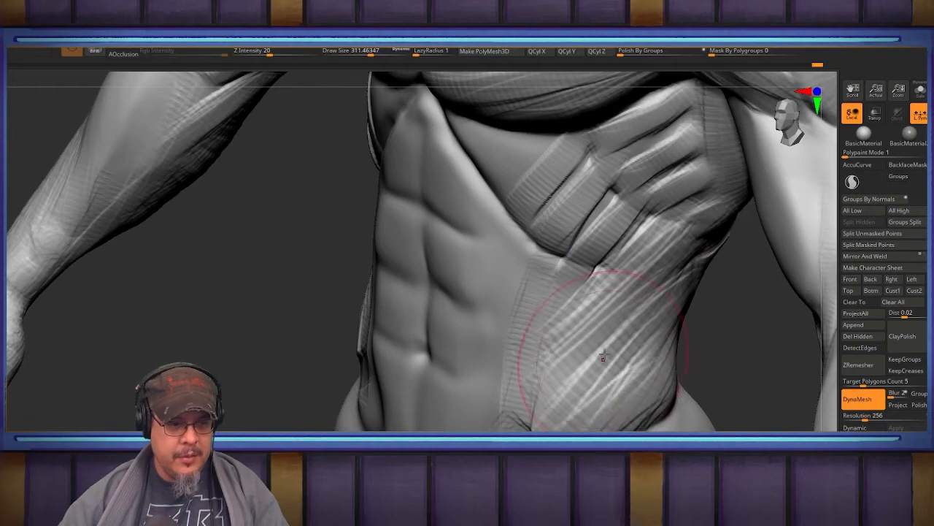
Build up the front edge of the external oblique alongside the abdominals from the ribs down towards the pelvis.
mouse_move(563, 339)
mouse_down()
mouse_move(553, 336)
mouse_move(552, 422)
mouse_up()
drag(551, 334, 527, 416)
drag(536, 272, 505, 413)
right_drag(504, 365, 590, 287)
mouse_move(520, 248)
mouse_down()
mouse_move(500, 270)
mouse_move(492, 424)
mouse_up()
mouse_move(554, 272)
mouse_down()
mouse_move(524, 413)
mouse_move(541, 303)
mouse_move(557, 307)
mouse_move(546, 380)
mouse_up()
mouse_move(568, 288)
mouse_down()
mouse_move(582, 350)
mouse_move(578, 384)
mouse_up()
right_drag(620, 365, 529, 357)
drag(577, 352, 586, 394)
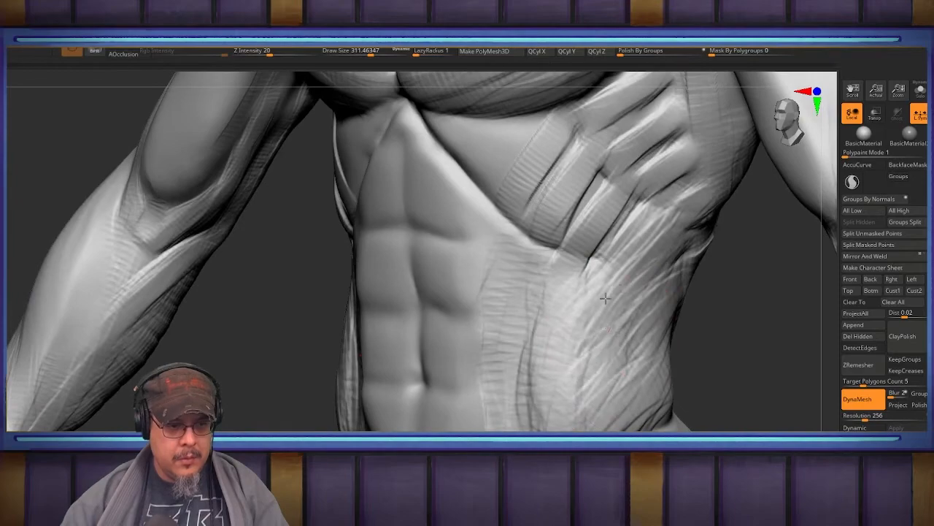
Continue the oblique fibres around the back of the waist and fill the lower side of the back above the hip.
right_drag(722, 337, 390, 327)
mouse_move(618, 341)
right_down()
mouse_move(682, 298)
mouse_move(657, 290)
right_up()
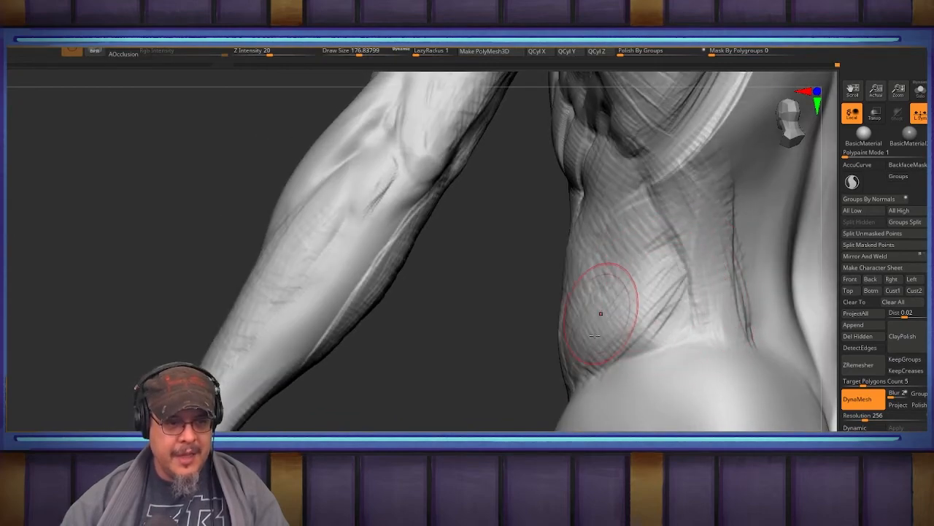
alt+right_drag(599, 324, 568, 403)
key(s)
drag(606, 323, 610, 324)
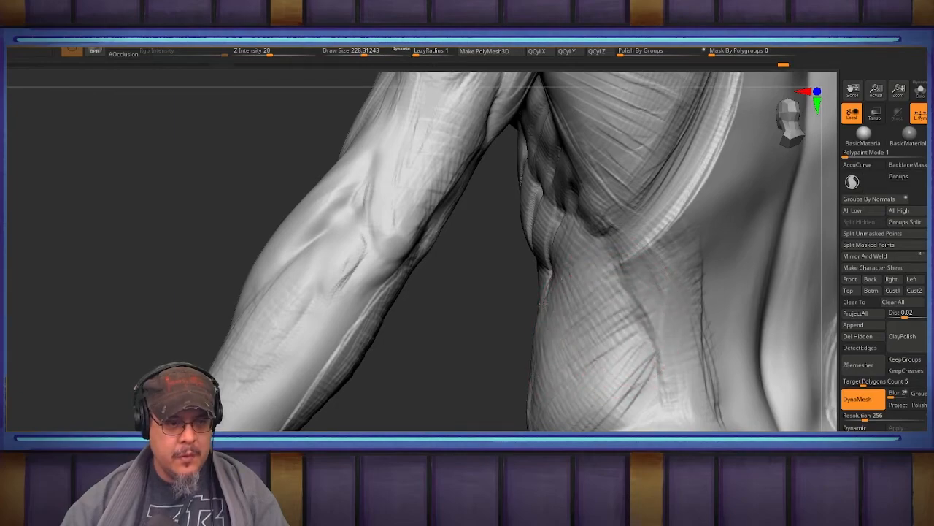
Set the draw size to about 305 and lay light strokes down the inner edges of the shoulder blades.
right_drag(589, 342, 628, 349)
mouse_move(695, 274)
right_down()
mouse_move(620, 299)
mouse_move(557, 298)
mouse_move(602, 260)
mouse_move(584, 292)
right_up()
alt+right_drag(583, 243, 571, 272)
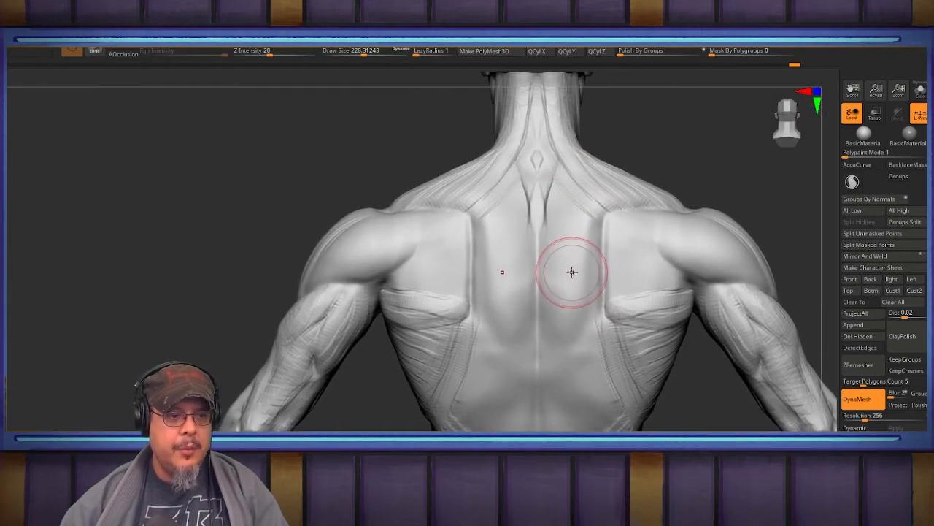
key(s)
drag(572, 272, 576, 271)
drag(598, 209, 578, 326)
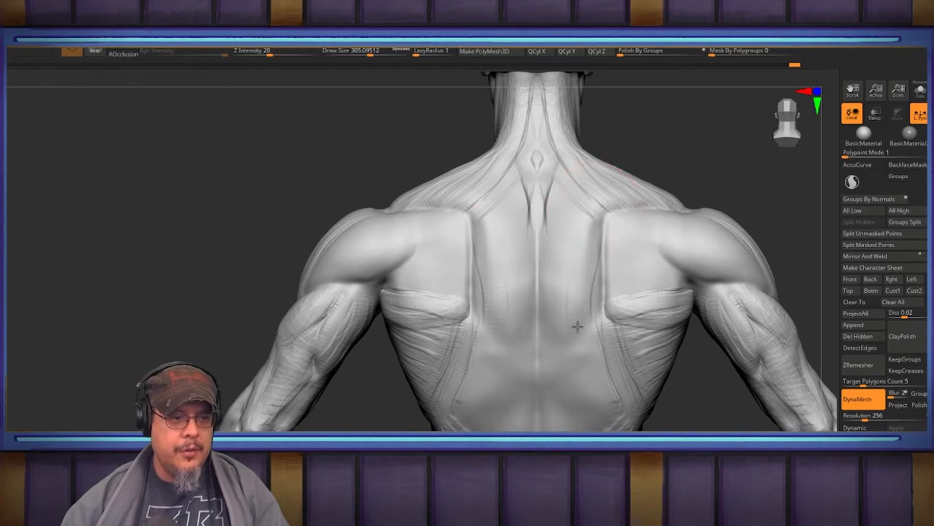
Set the draw size to about 192 and build up the lower trapezius borders from the shoulder blades down towards the spine.
mouse_move(559, 333)
right_down()
mouse_move(540, 275)
mouse_move(569, 279)
mouse_move(567, 301)
mouse_move(584, 276)
mouse_move(611, 277)
mouse_move(567, 273)
mouse_move(573, 315)
mouse_move(576, 306)
right_up()
key(s)
drag(560, 326, 552, 326)
mouse_move(500, 176)
mouse_down()
mouse_move(510, 183)
mouse_move(588, 415)
mouse_up()
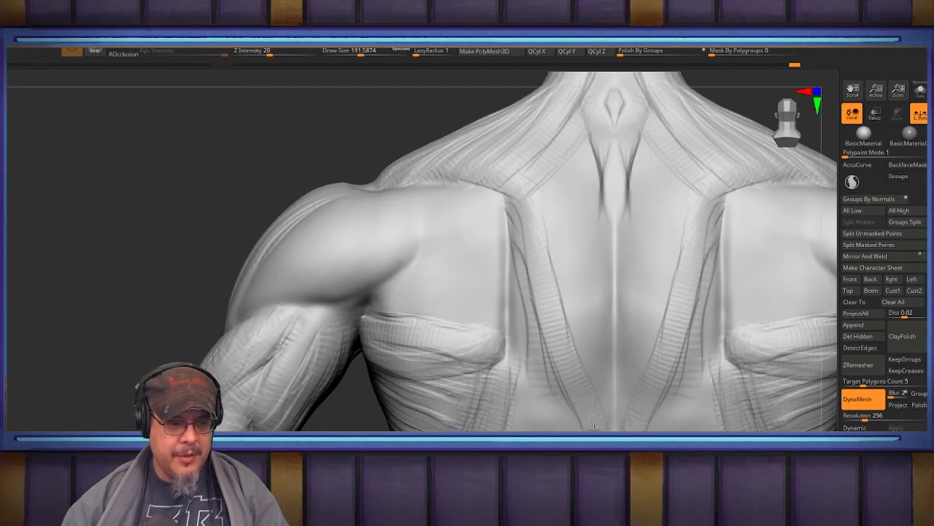
drag(520, 283, 566, 419)
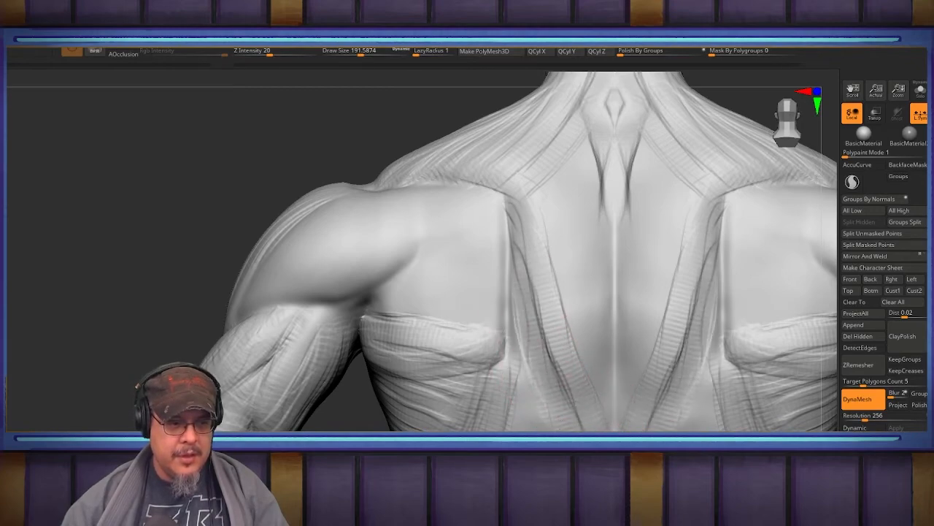
Fill the middle and lower trapezius with slanting fibres between the spine and the shoulder blades.
mouse_move(504, 343)
alt+right_down()
mouse_move(486, 275)
mouse_move(455, 345)
alt+right_up()
alt+right_drag(571, 207, 553, 227)
mouse_move(526, 183)
mouse_down()
mouse_move(511, 188)
mouse_move(511, 314)
mouse_move(515, 372)
mouse_move(534, 416)
mouse_up()
ctrl+right_drag(483, 368, 521, 307)
mouse_move(570, 255)
right_down()
mouse_move(616, 207)
mouse_move(680, 238)
mouse_move(533, 374)
right_up()
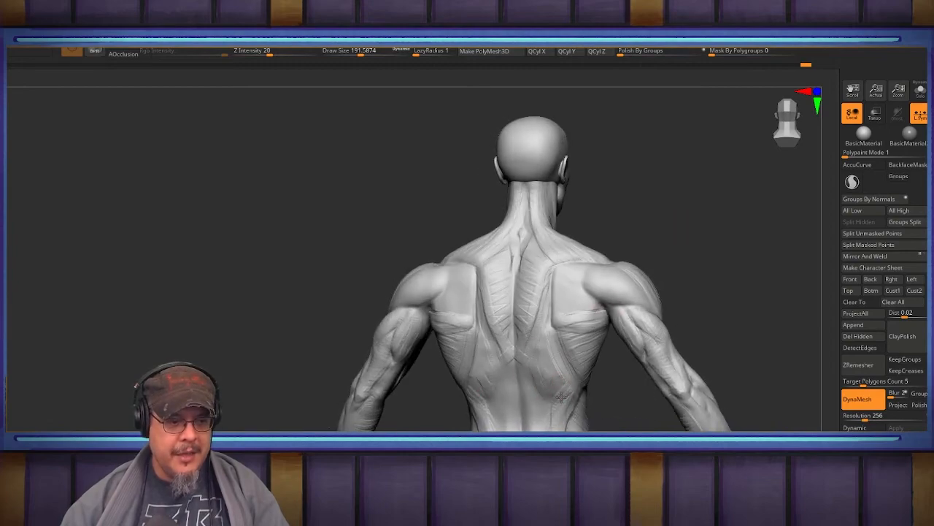
Set the draw size to about 268 and fill the area below the trapezius with curved muscle strokes.
ctrl+right_drag(703, 290, 697, 332)
key(s)
drag(533, 216, 536, 216)
mouse_move(694, 179)
alt+right_down()
mouse_move(703, 236)
mouse_move(694, 238)
alt+right_up()
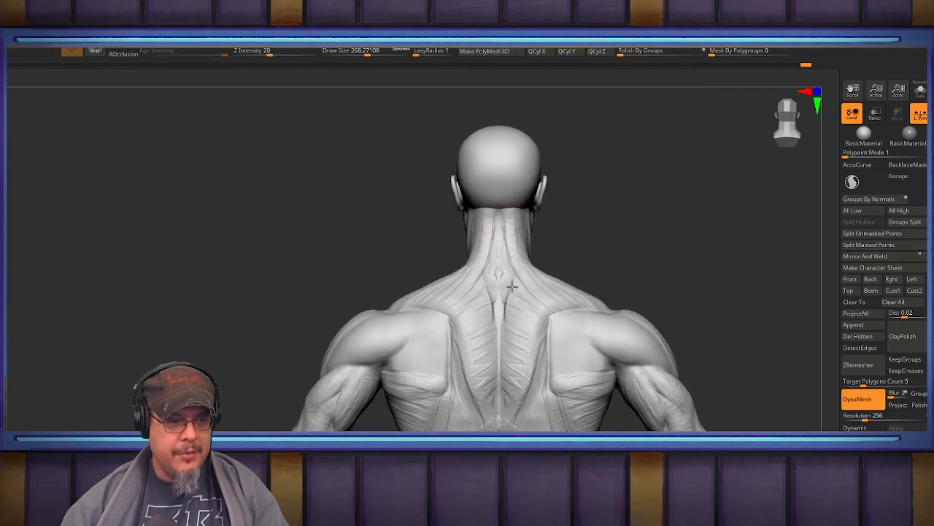
alt+right_drag(709, 288, 693, 200)
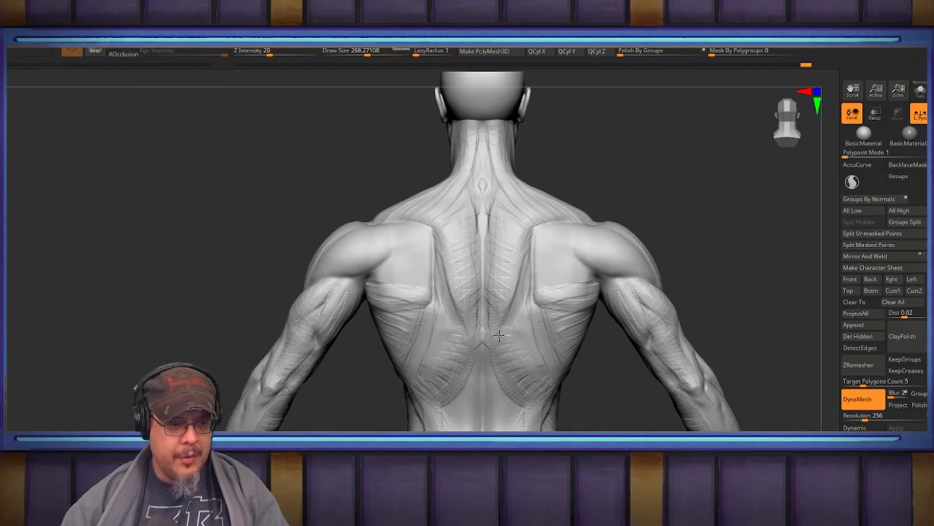
drag(505, 336, 530, 387)
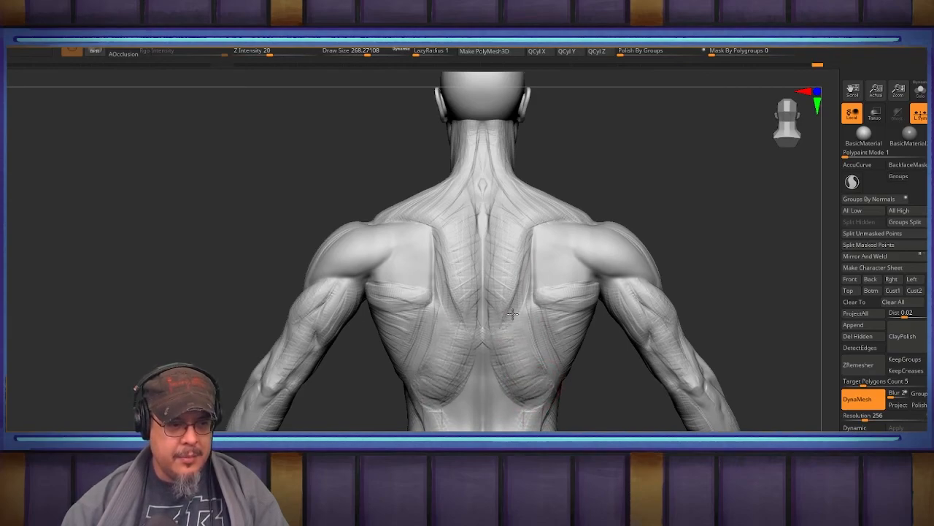
Build up the vertical spinal muscle columns on both sides of the lower spine down to the pelvis.
mouse_move(670, 200)
mouse_down()
mouse_move(640, 190)
mouse_move(690, 251)
mouse_move(724, 231)
mouse_move(782, 234)
mouse_move(716, 219)
mouse_move(722, 351)
mouse_move(491, 330)
mouse_up()
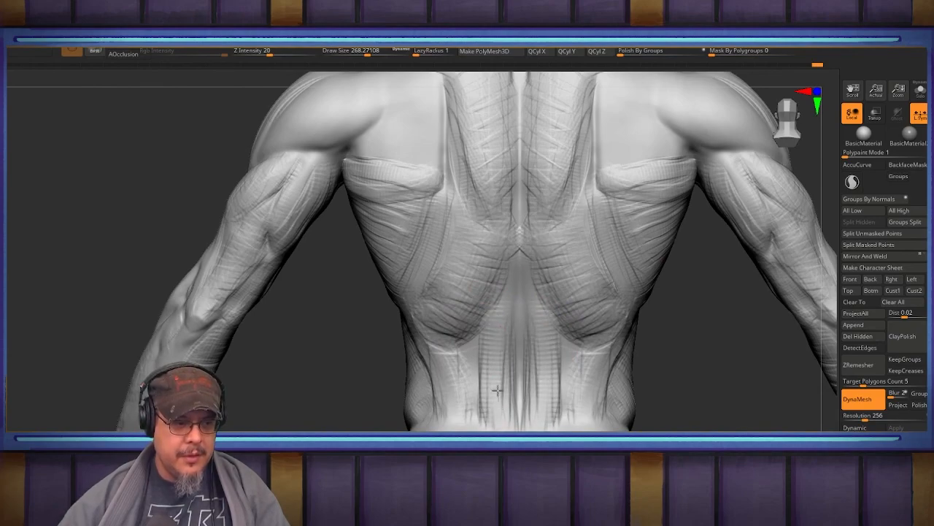
alt+right_drag(503, 384, 506, 276)
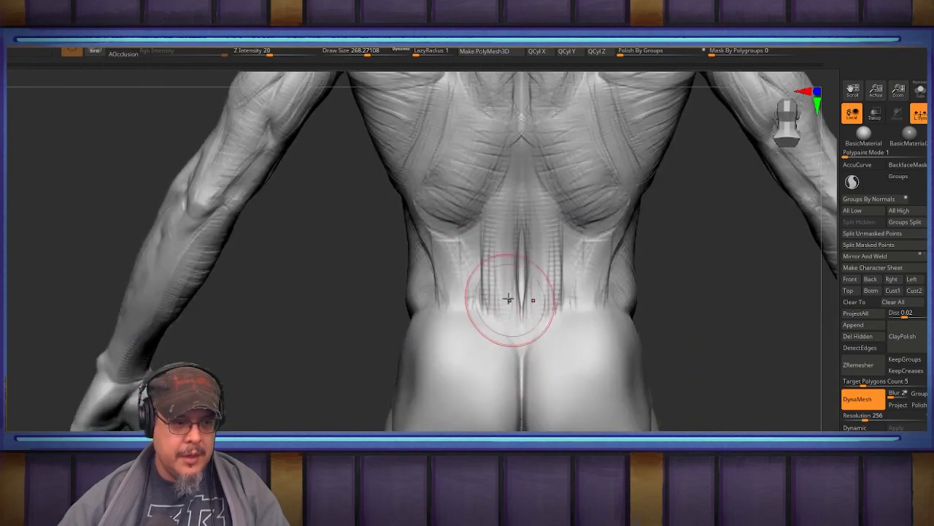
mouse_move(523, 360)
right_down()
mouse_move(574, 330)
mouse_move(592, 357)
right_up()
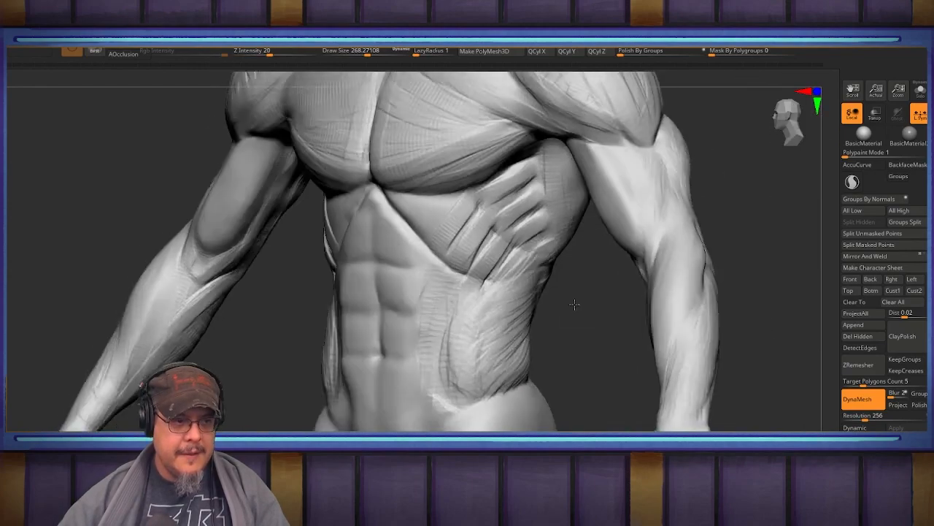